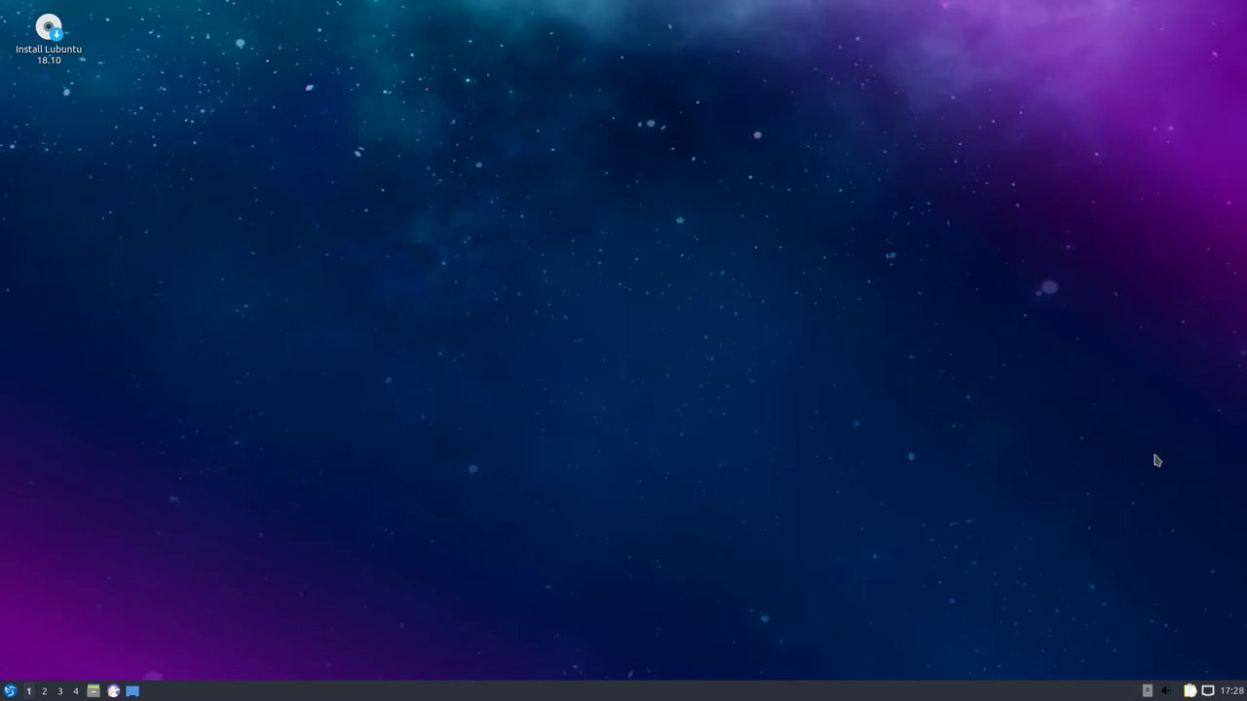
Check the system tray's clock, network, volume mixer and removable media indicators.
{"action": "left_click", "coordinate": [1231, 691]}
{"action": "left_click", "coordinate": [1232, 693]}
{"action": "left_click", "coordinate": [1230, 691]}
{"action": "left_click", "coordinate": [1230, 692]}
{"action": "left_click", "coordinate": [1208, 690]}
{"action": "left_click", "coordinate": [1208, 691]}
{"action": "left_click", "coordinate": [1166, 691]}
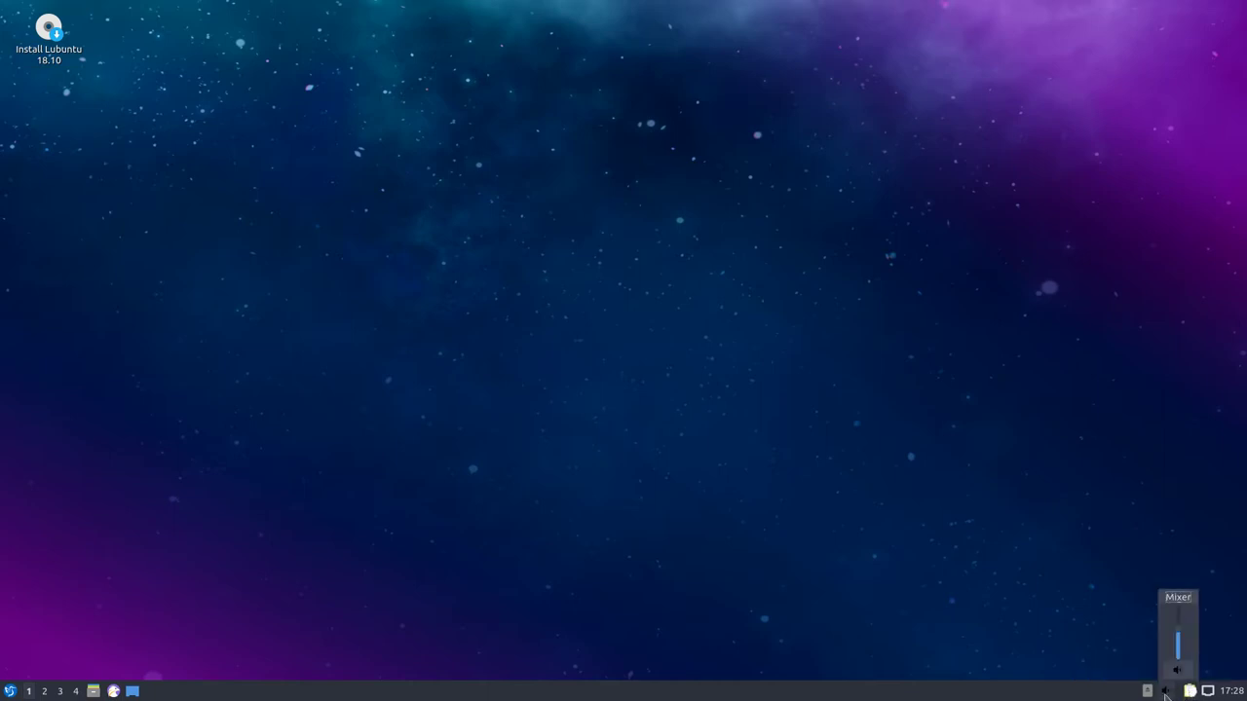
{"action": "left_click", "coordinate": [1147, 692]}
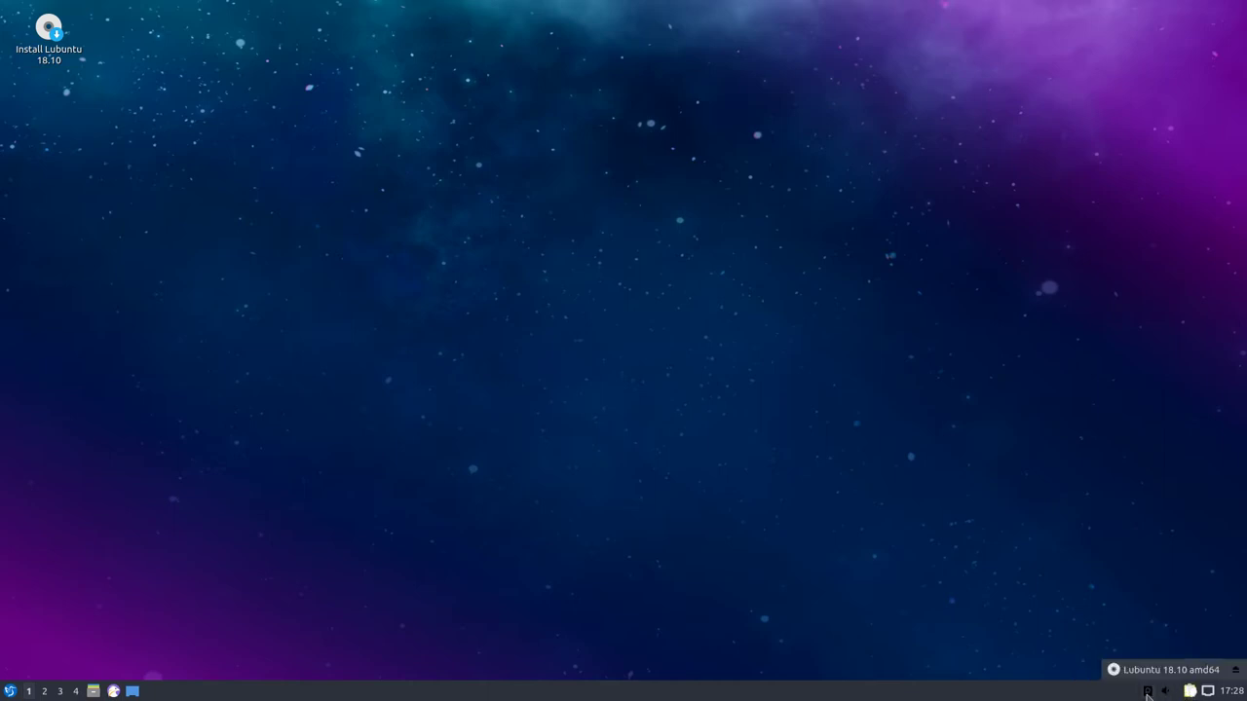
{"action": "left_click", "coordinate": [1148, 692]}
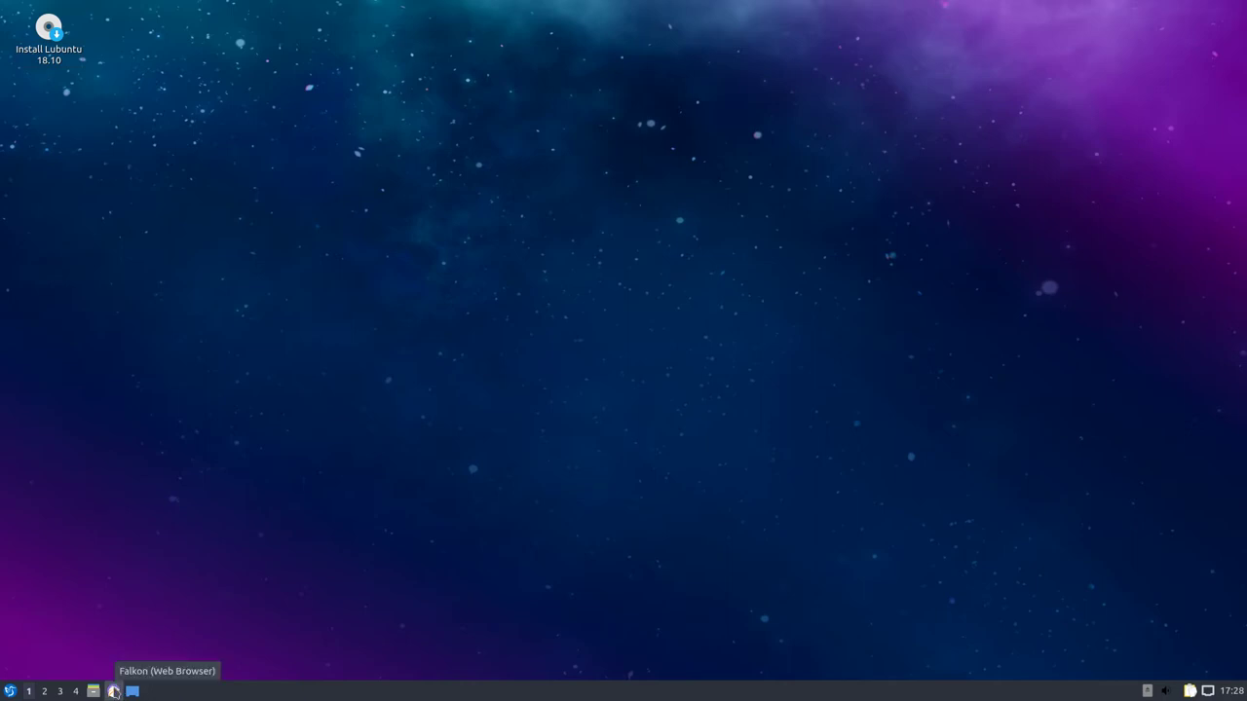
Open the file manager on the home folder, reposition and enlarge its window to view the folders, and close it.
{"action": "left_click", "coordinate": [93, 691]}
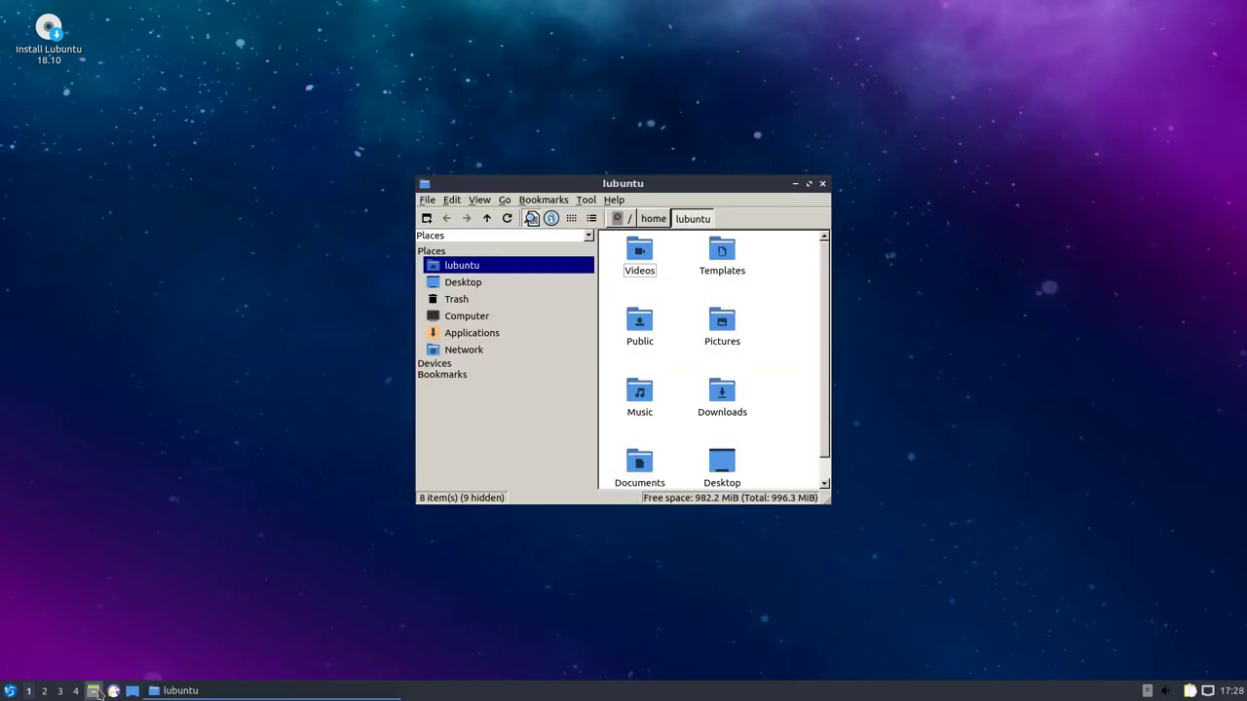
{"action": "left_click_drag", "start_coordinate": [720, 197], "coordinate": [584, 108]}
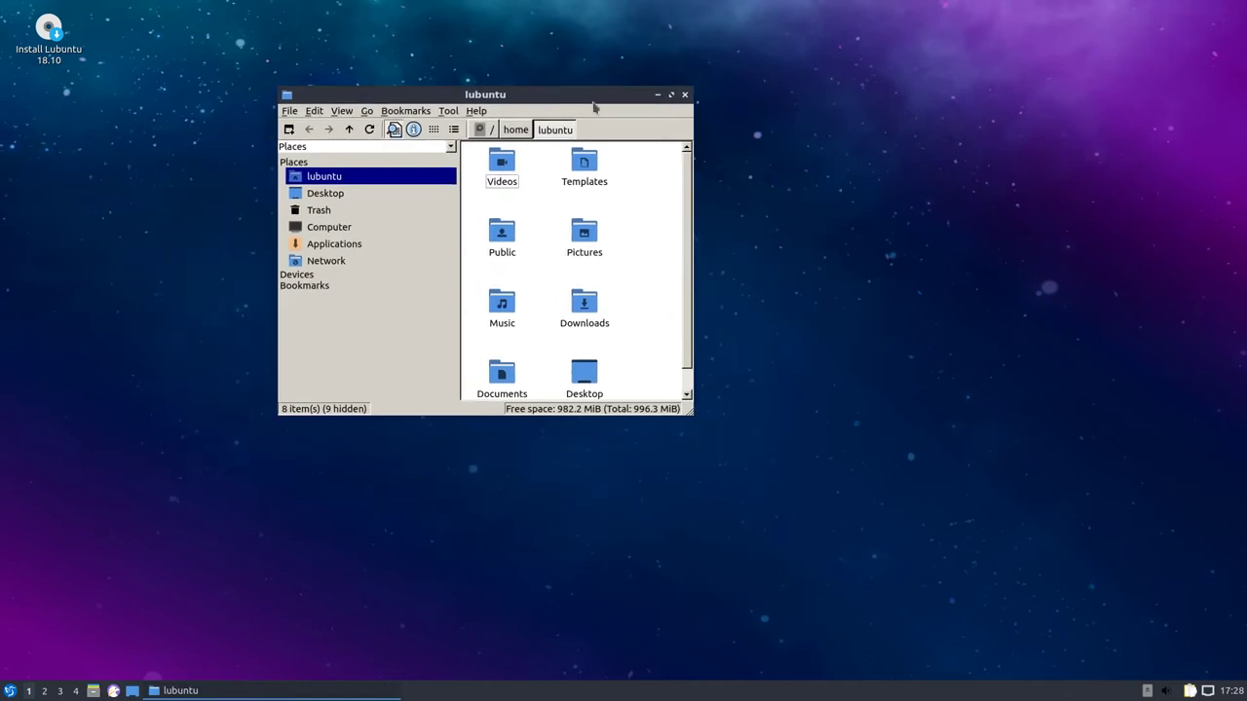
{"action": "left_click_drag", "start_coordinate": [700, 416], "coordinate": [899, 541]}
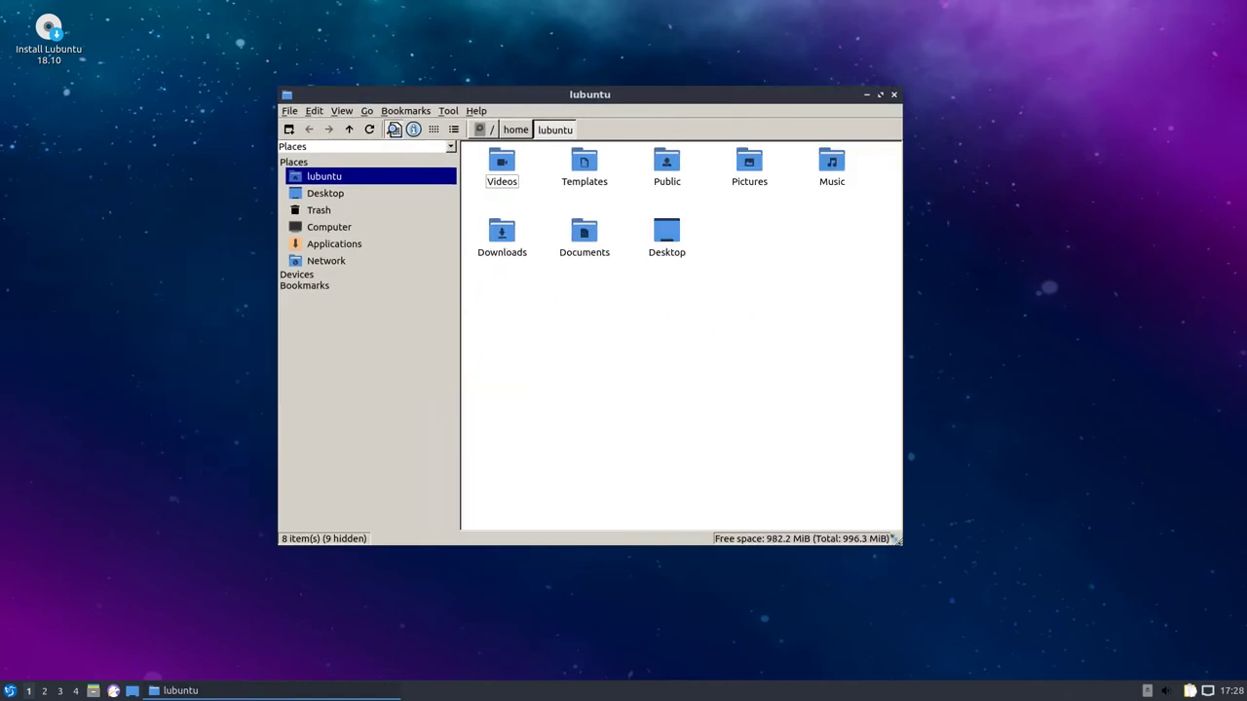
{"action": "left_click_drag", "start_coordinate": [722, 104], "coordinate": [601, 115]}
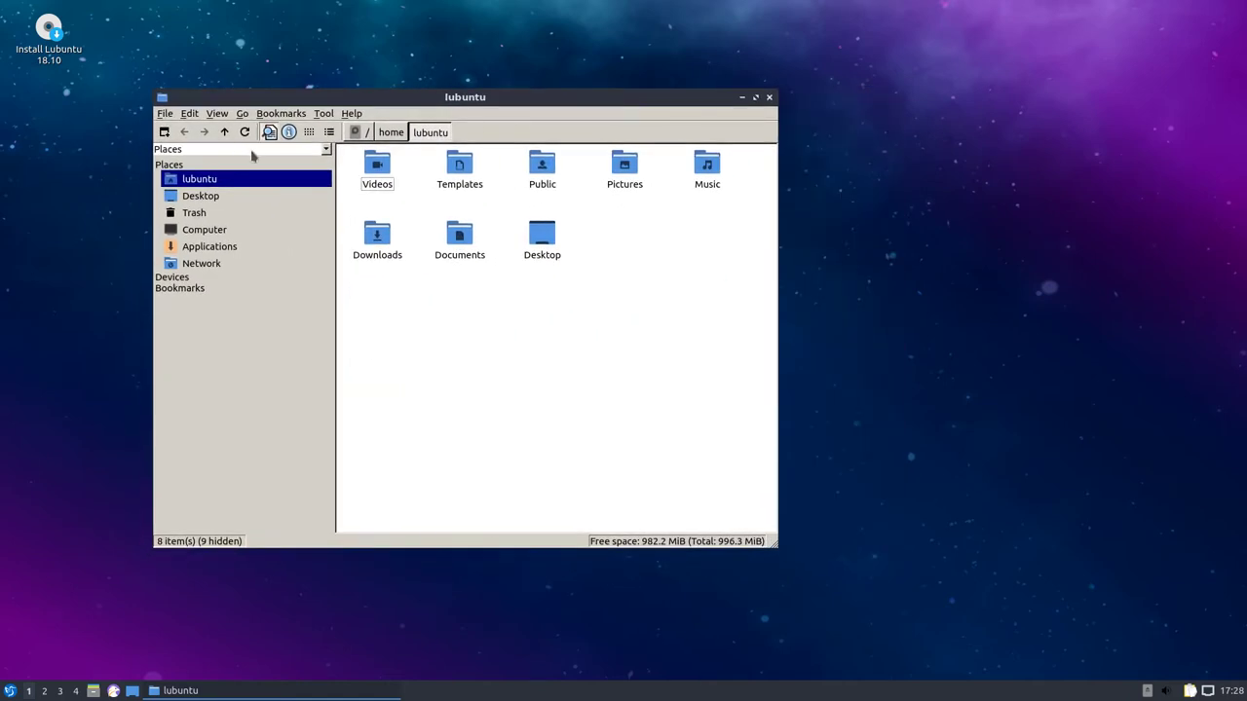
{"action": "left_click", "coordinate": [770, 98]}
Browse the installed application categories, run Htop to view system resource usage, and exit its terminal.
{"action": "left_click", "coordinate": [10, 691]}
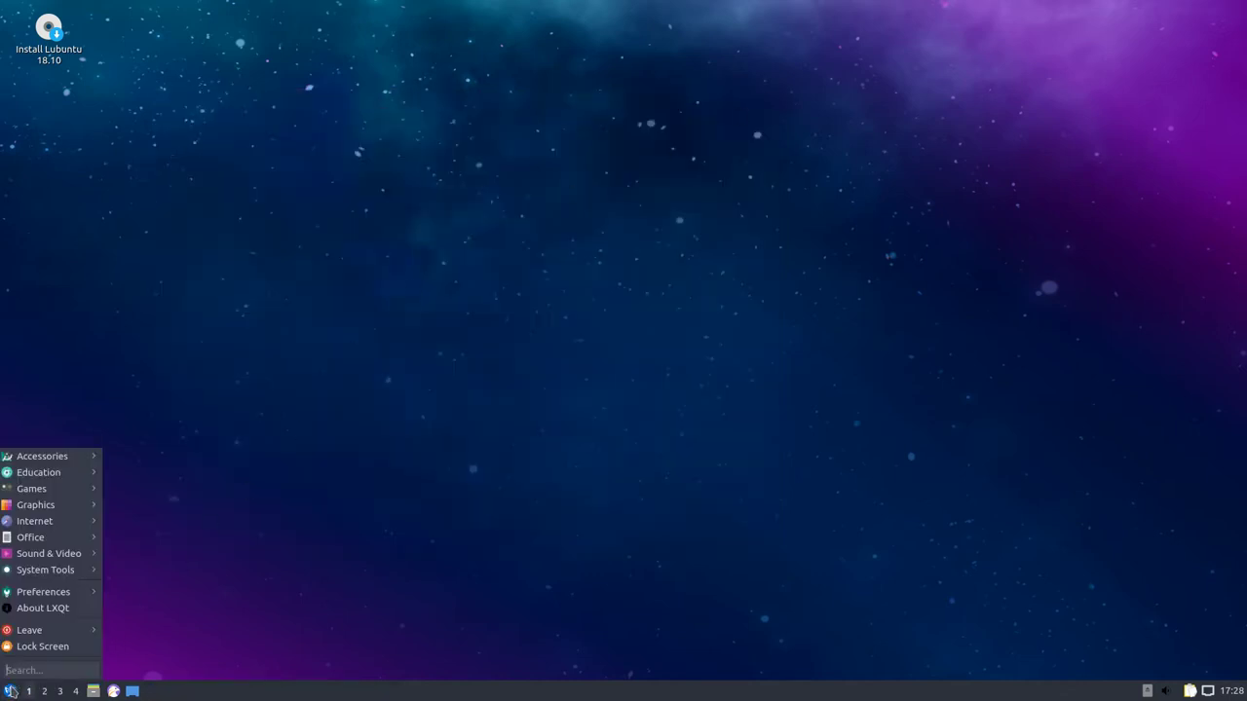
{"action": "mouse_move", "coordinate": [67, 459]}
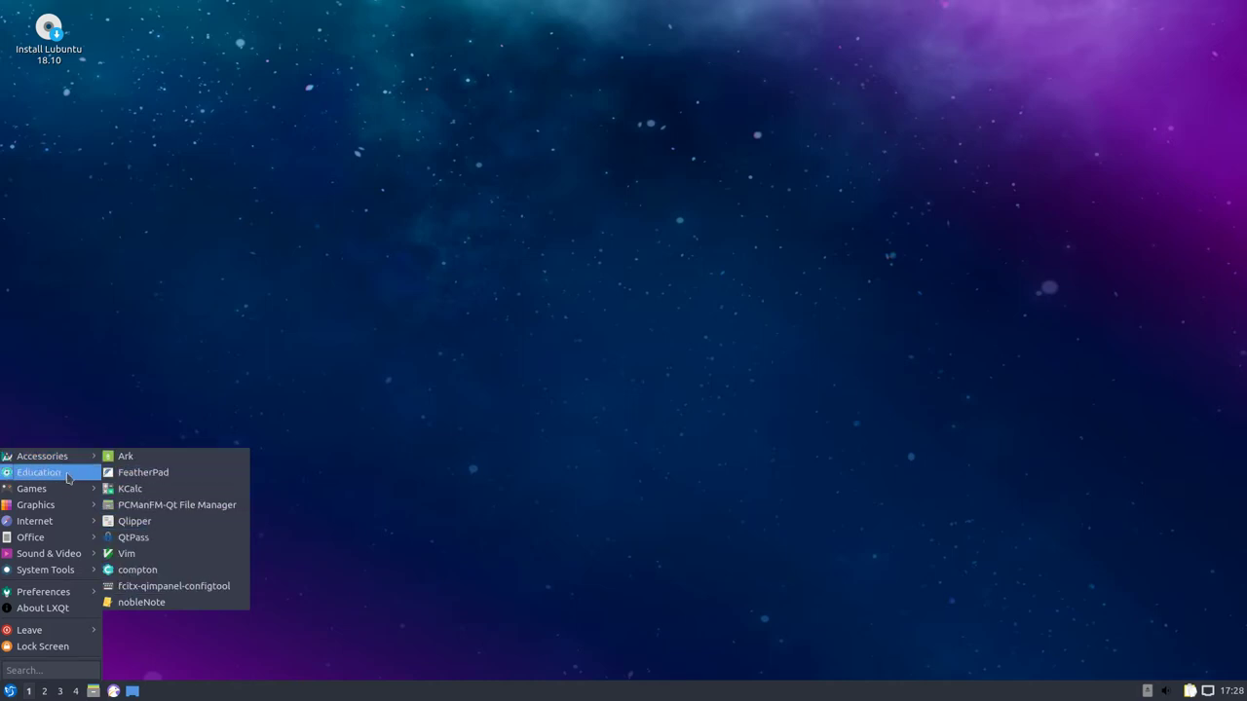
{"action": "mouse_move", "coordinate": [70, 497]}
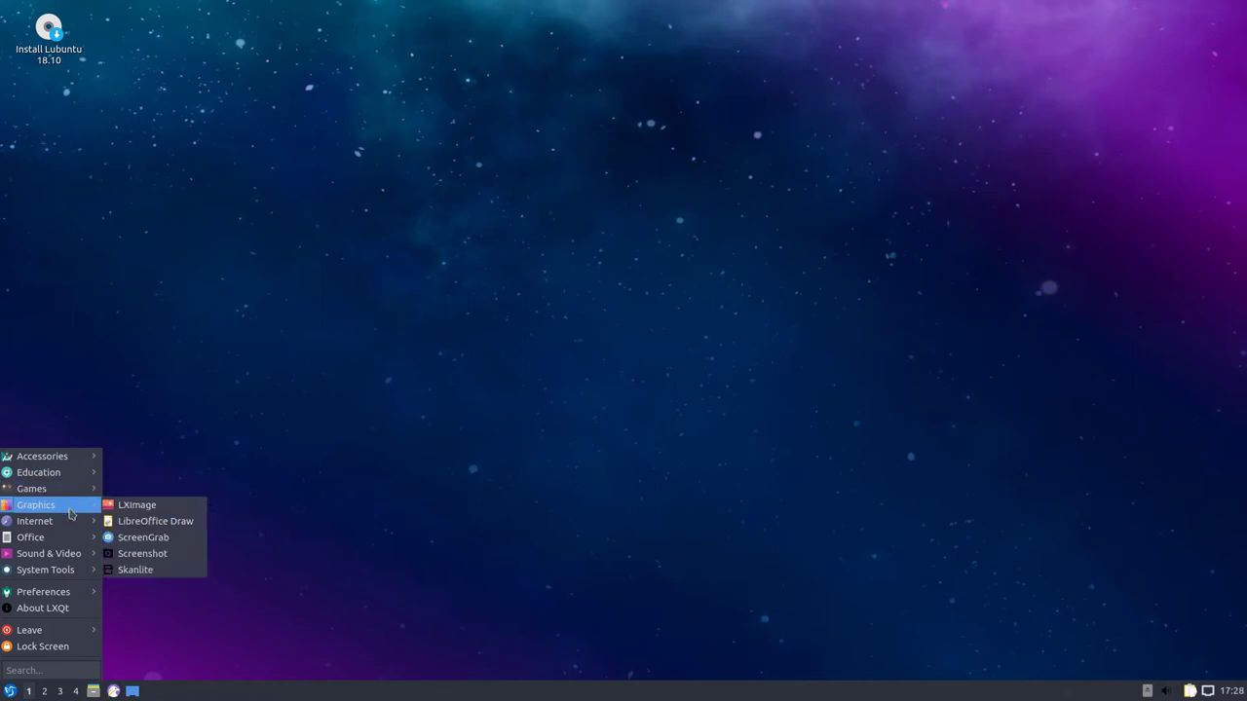
{"action": "mouse_move", "coordinate": [86, 529]}
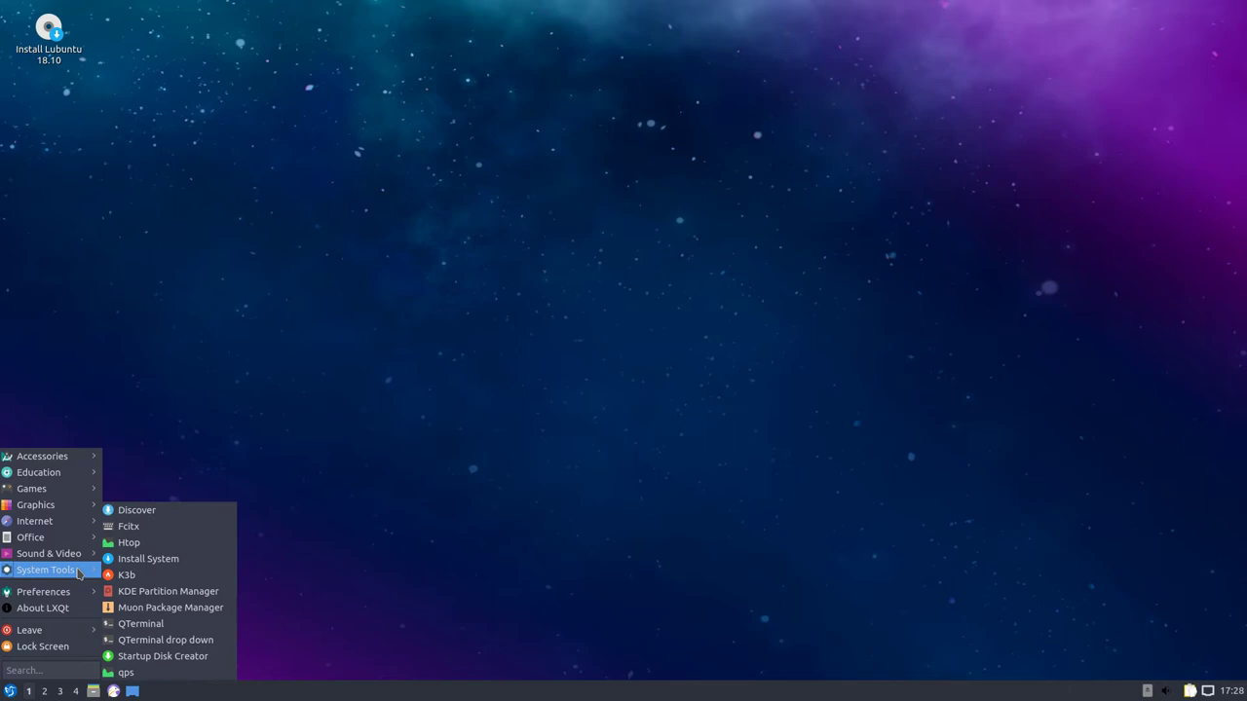
{"action": "left_click", "coordinate": [160, 543]}
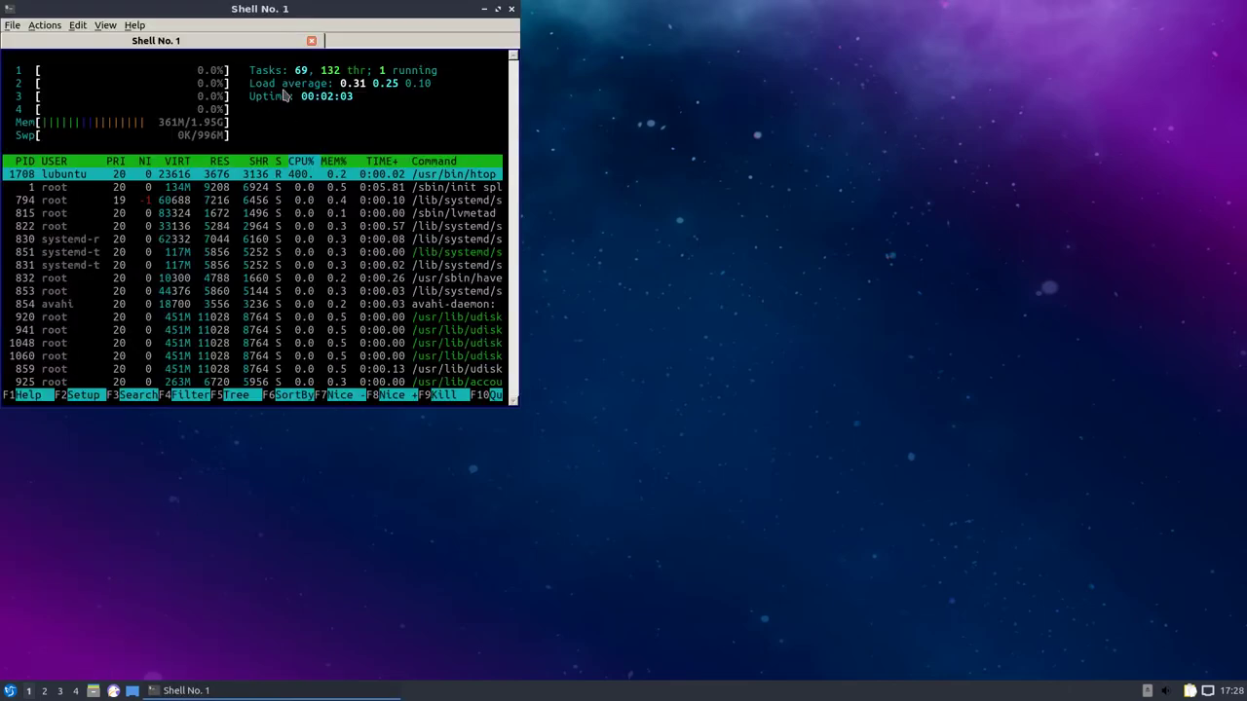
{"action": "left_click_drag", "start_coordinate": [241, 15], "coordinate": [575, 110]}
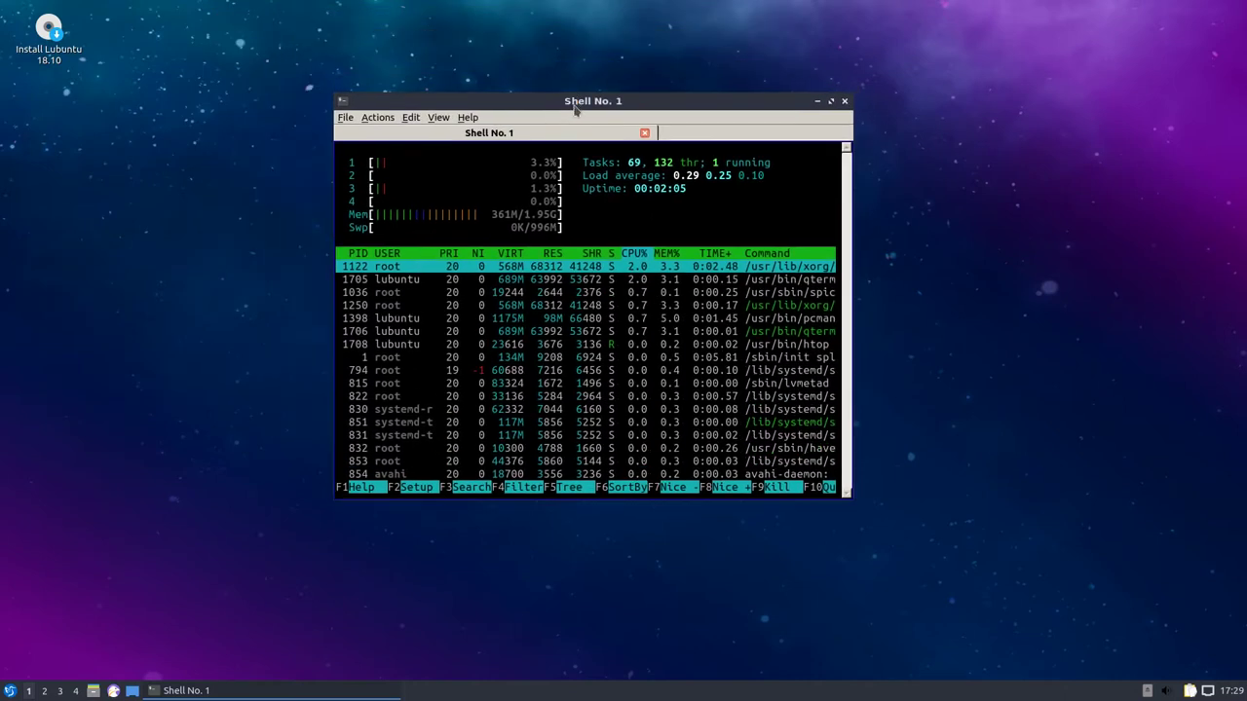
{"action": "left_click", "coordinate": [844, 101]}
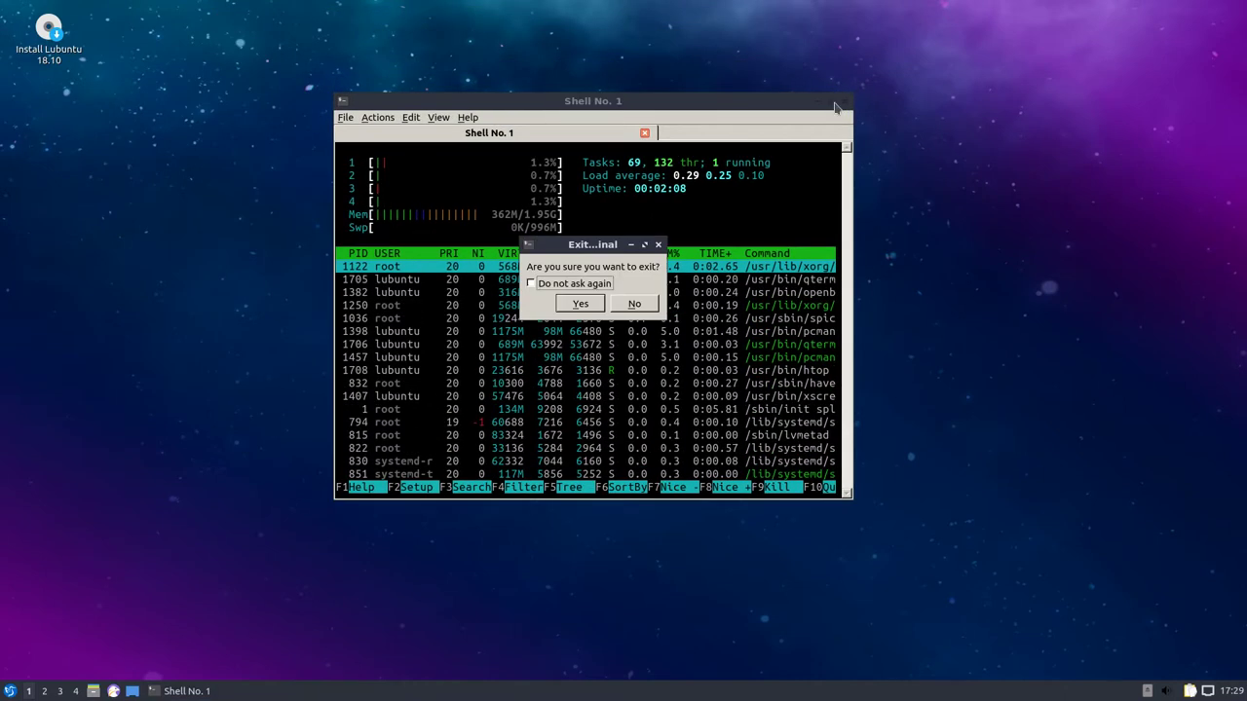
{"action": "left_click", "coordinate": [587, 303]}
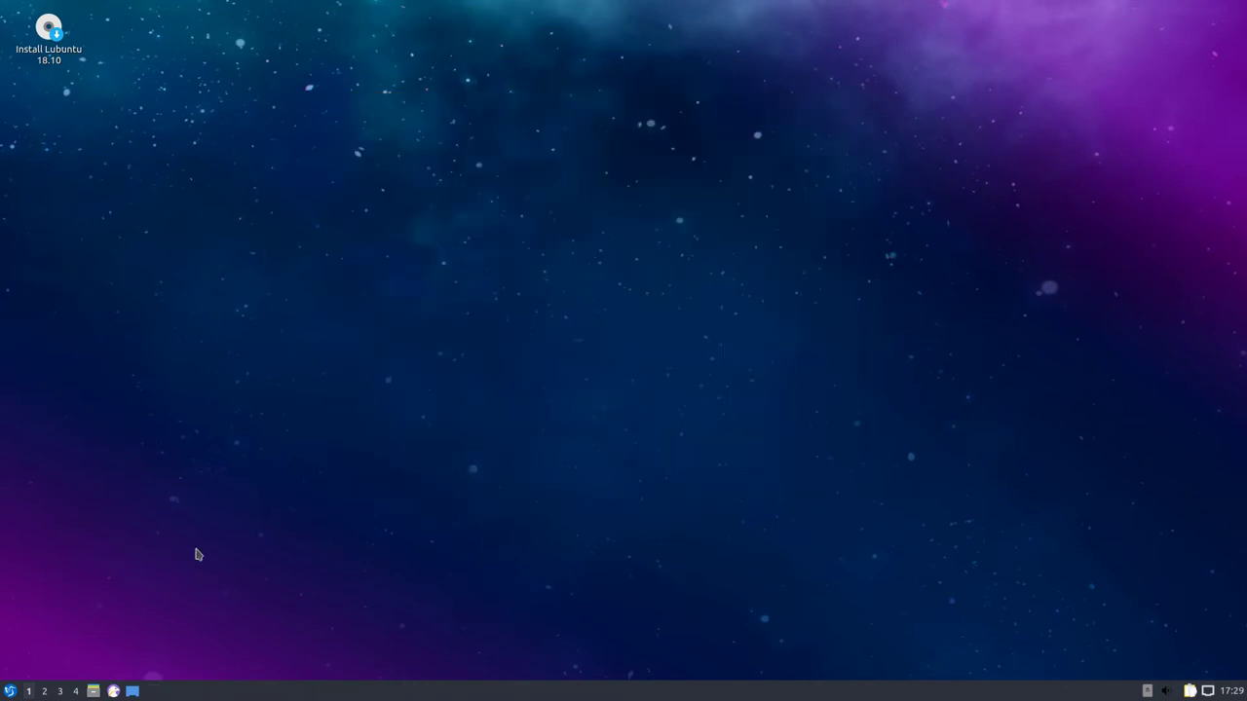
Open the LXQt Configuration Center and enlarge its window to show all LXQt and system settings.
{"action": "left_click", "coordinate": [10, 691]}
{"action": "mouse_move", "coordinate": [83, 557]}
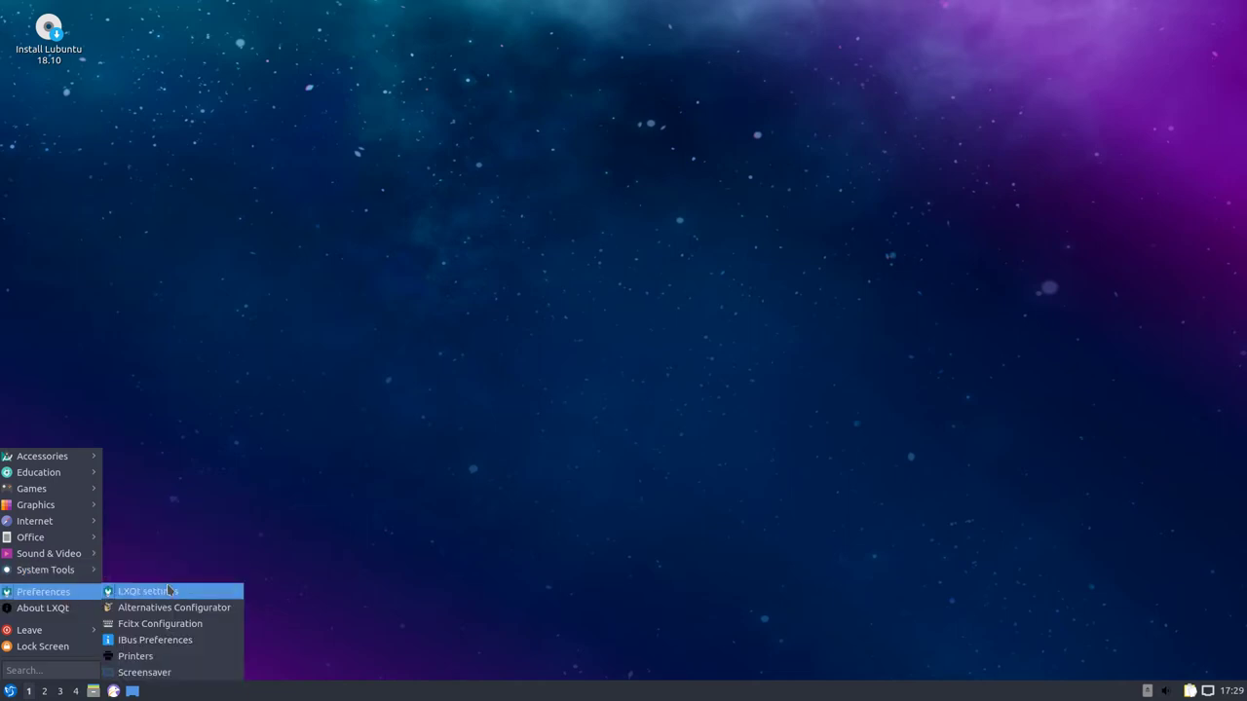
{"action": "mouse_move", "coordinate": [204, 592]}
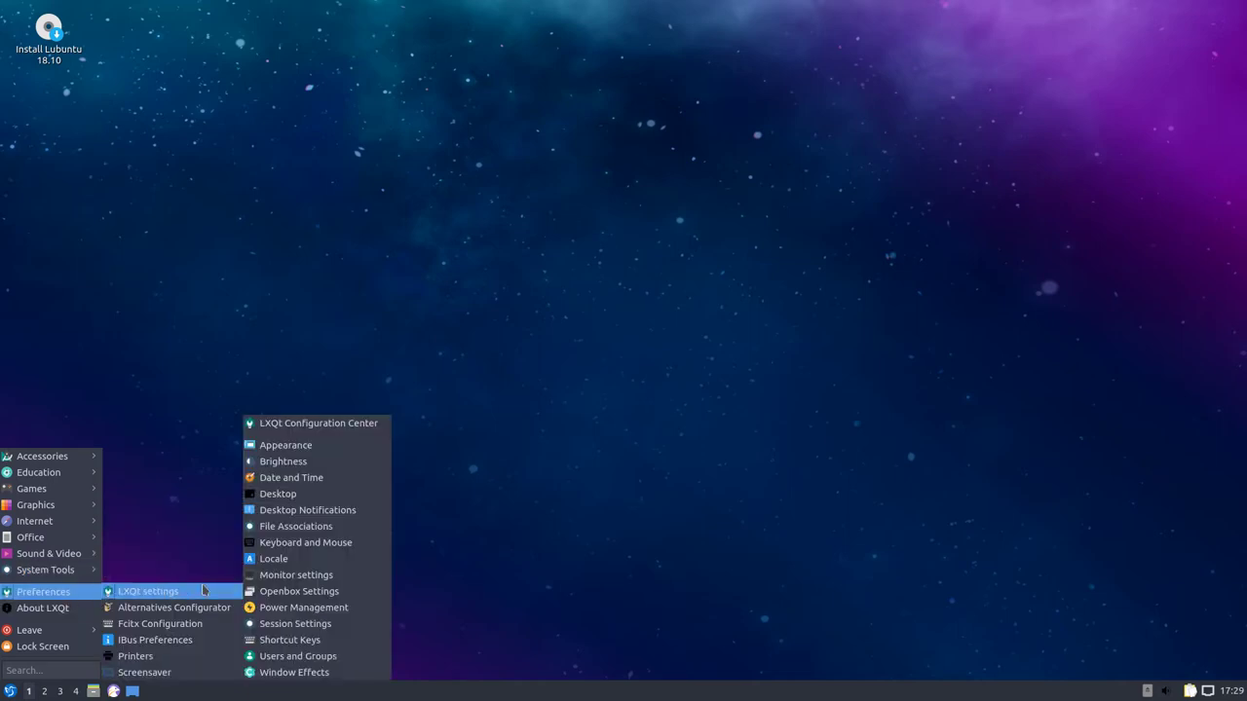
{"action": "left_click", "coordinate": [334, 424]}
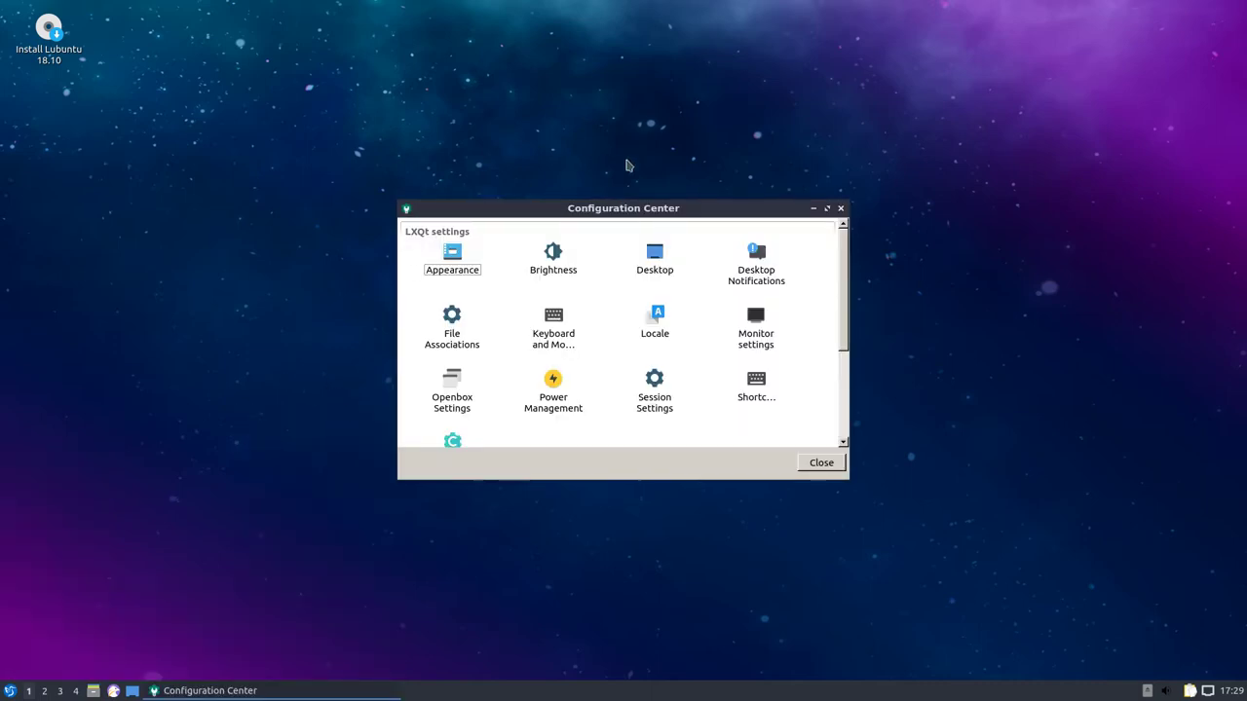
{"action": "left_click_drag", "start_coordinate": [650, 210], "coordinate": [623, 133]}
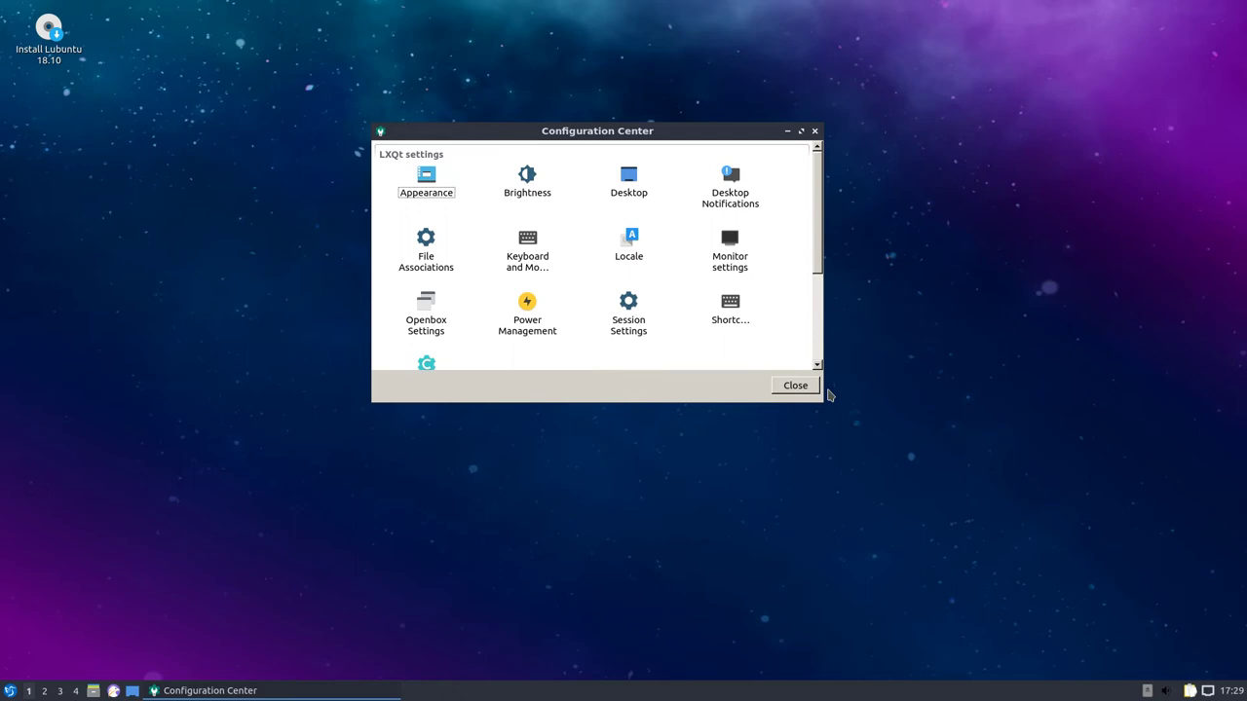
{"action": "left_click_drag", "start_coordinate": [821, 398], "coordinate": [926, 549]}
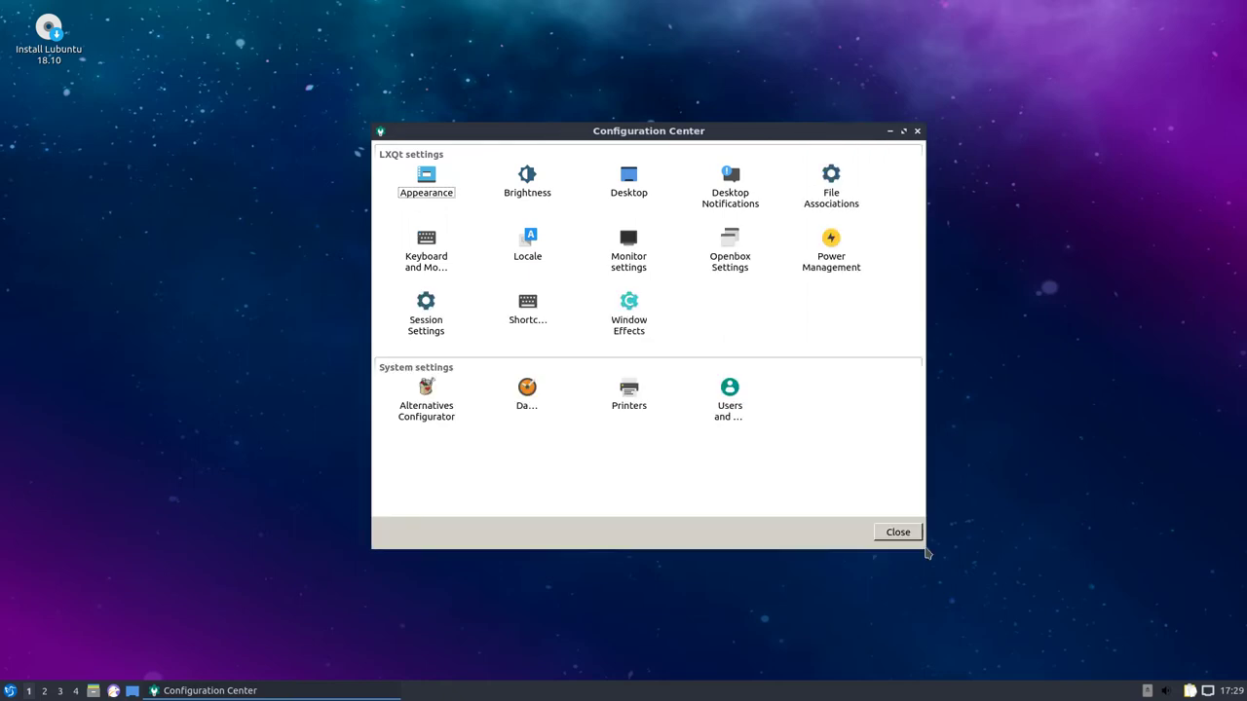
Set the Qt widget style to Fusion in the LXQt appearance settings and move the settings window aside.
{"action": "left_click", "coordinate": [431, 180]}
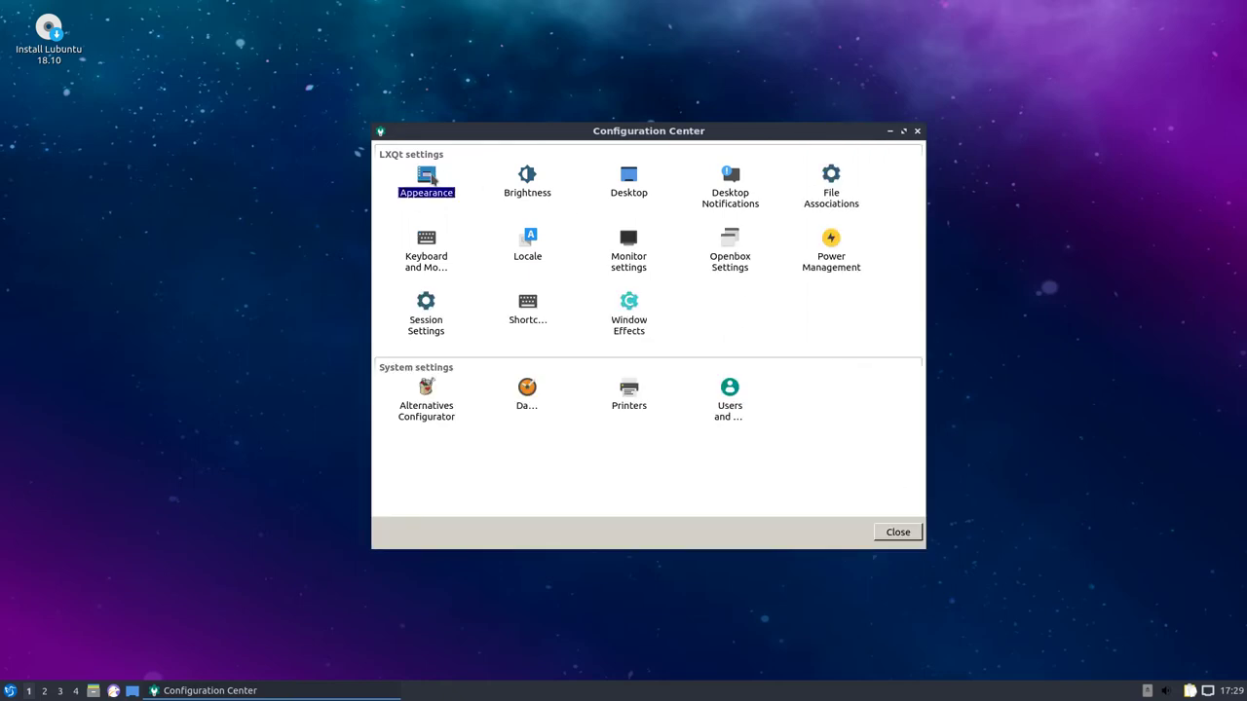
{"action": "left_click", "coordinate": [604, 213]}
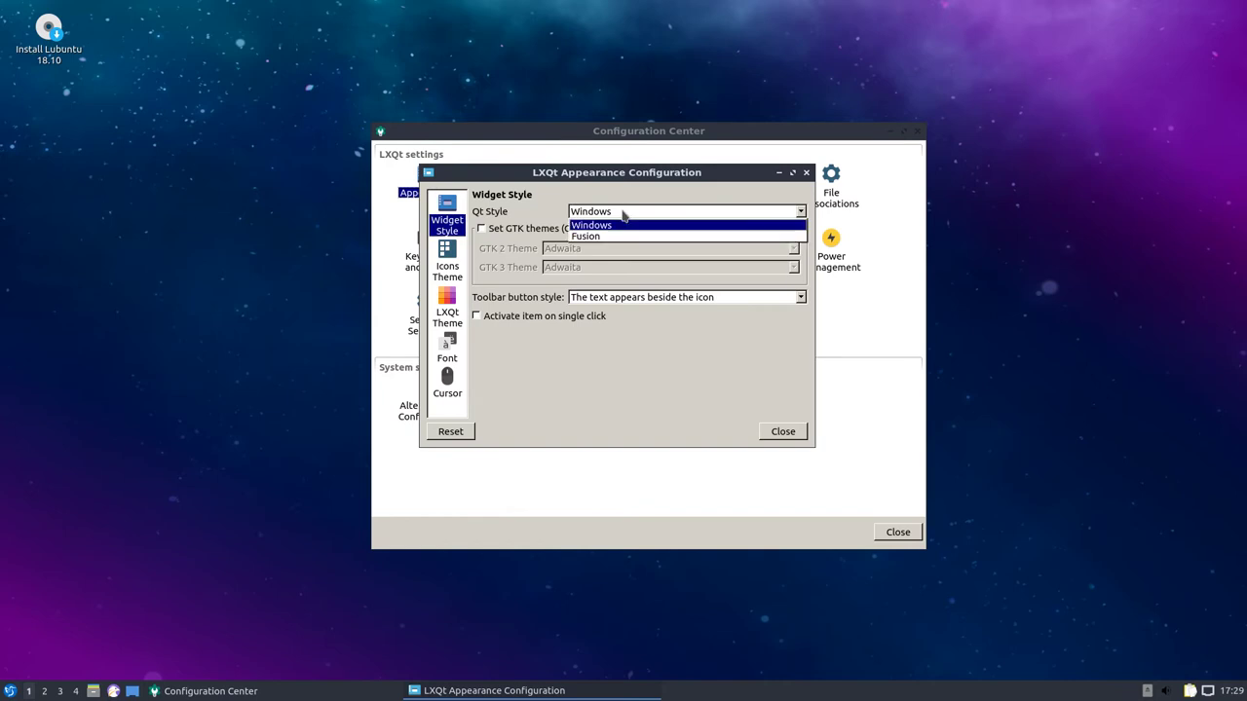
{"action": "left_click", "coordinate": [616, 238]}
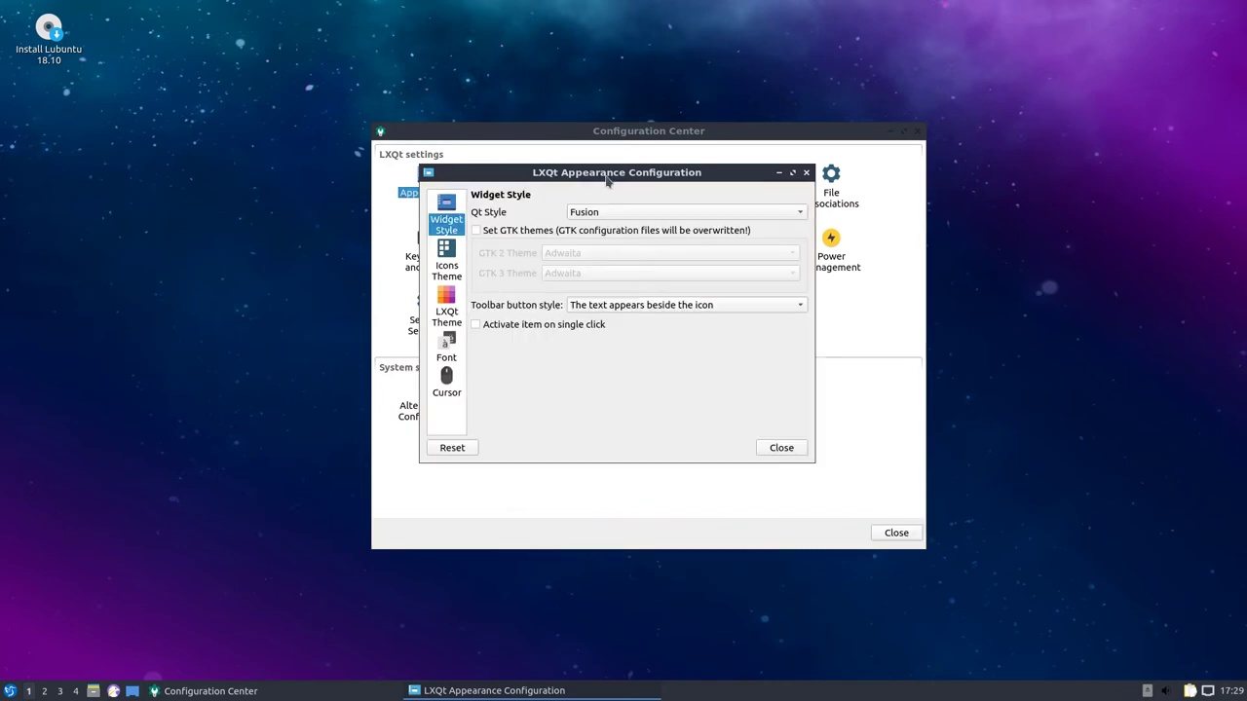
{"action": "left_click_drag", "start_coordinate": [611, 175], "coordinate": [511, 124]}
Look through the available icon themes in the appearance settings.
{"action": "left_click", "coordinate": [359, 212]}
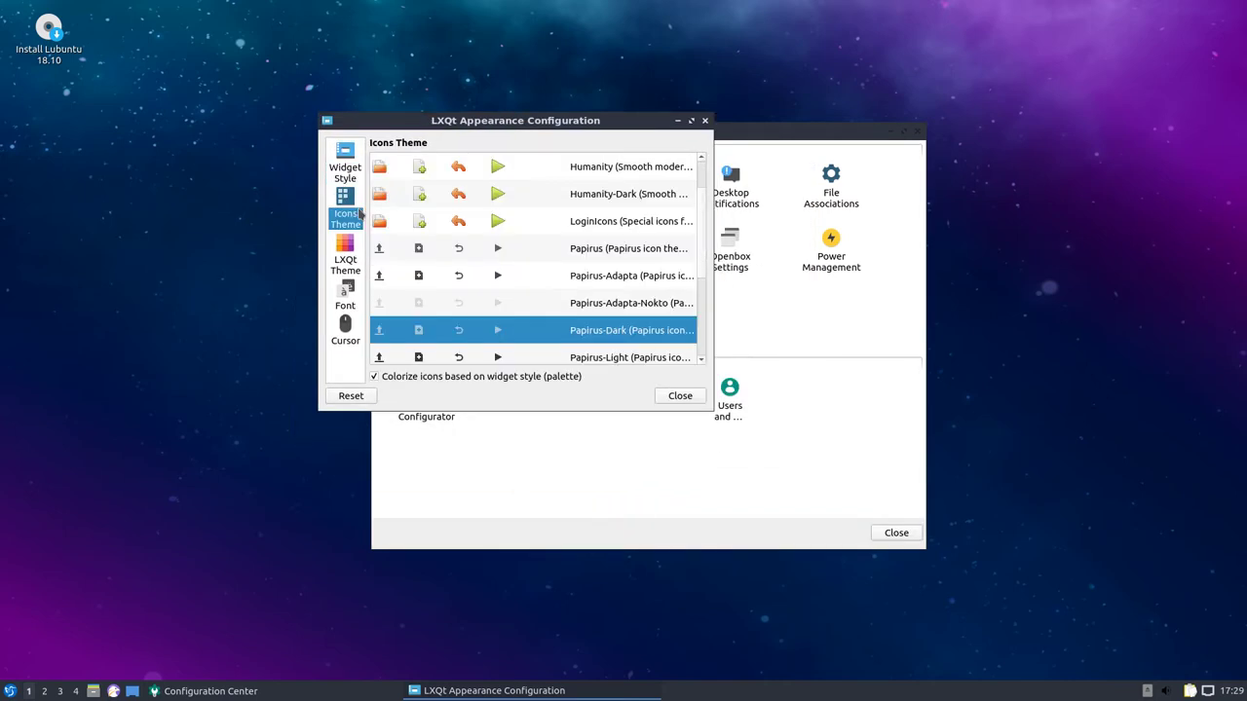
{"action": "scroll", "coordinate": [561, 321], "scroll_direction": "down", "scroll_amount": 2}
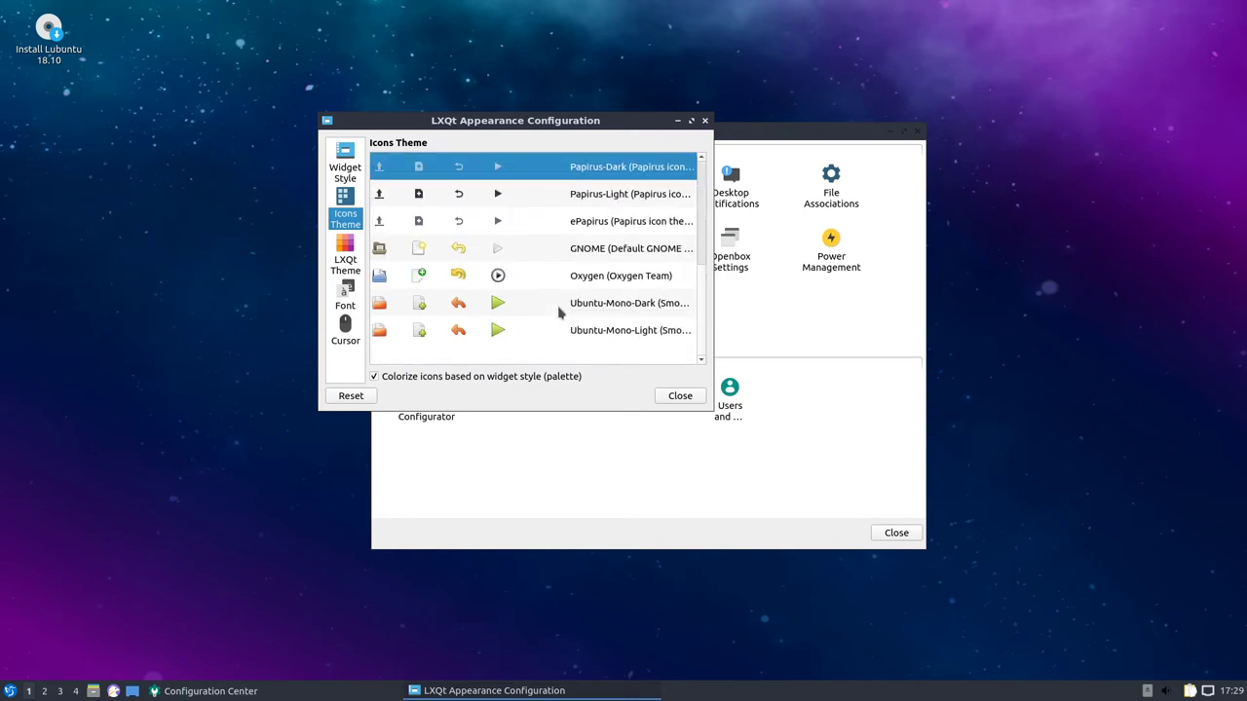
{"action": "scroll", "coordinate": [546, 310], "scroll_direction": "up", "scroll_amount": 2}
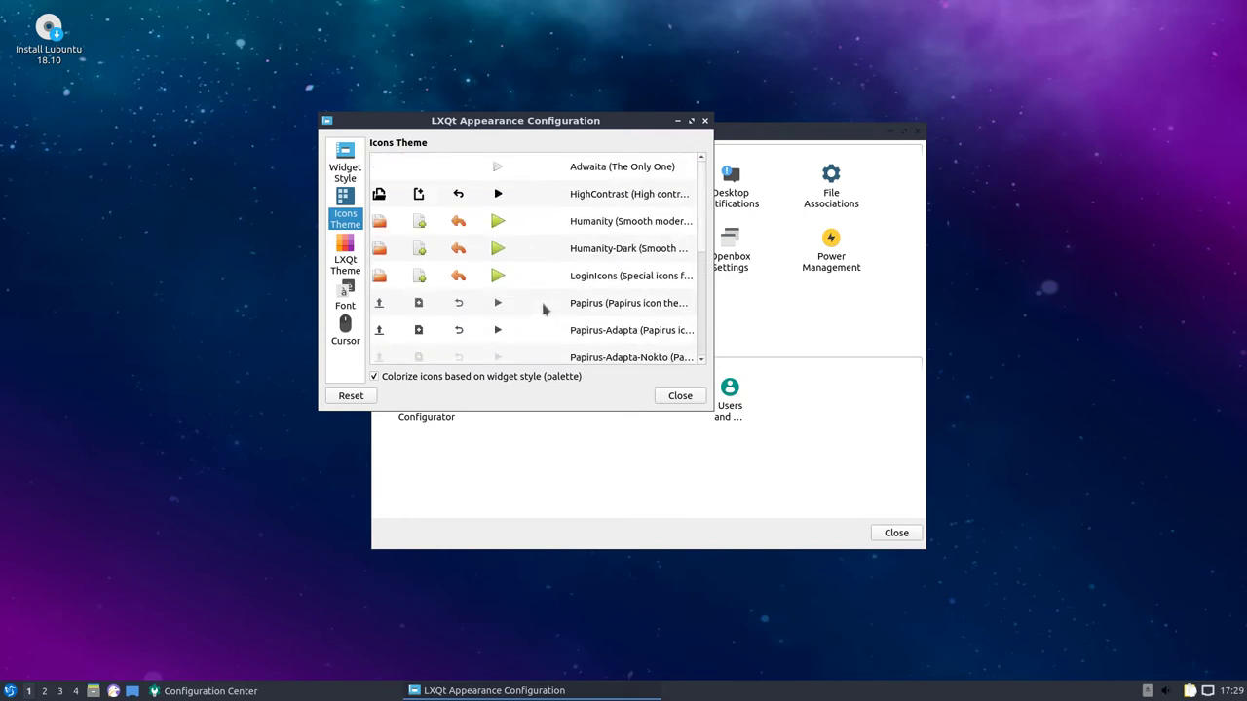
Try the Frost LXQt theme and preview it on the panel and application menu.
{"action": "left_click", "coordinate": [349, 263]}
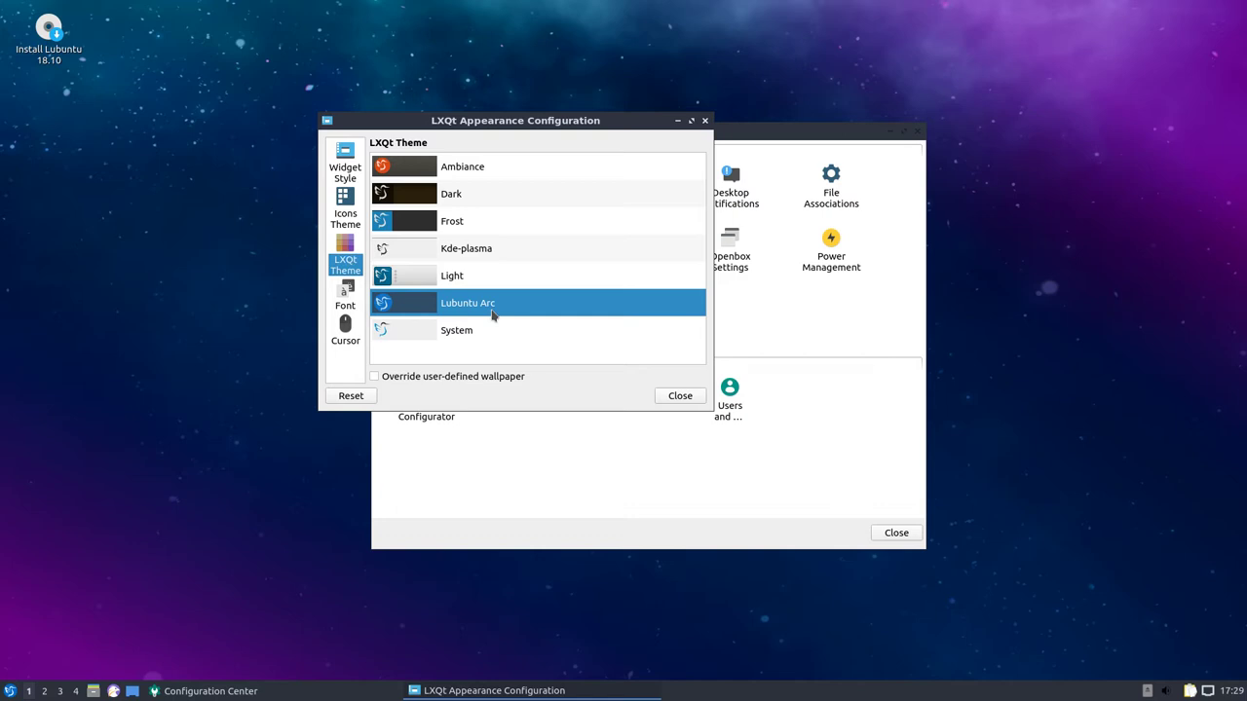
{"action": "left_click", "coordinate": [467, 232]}
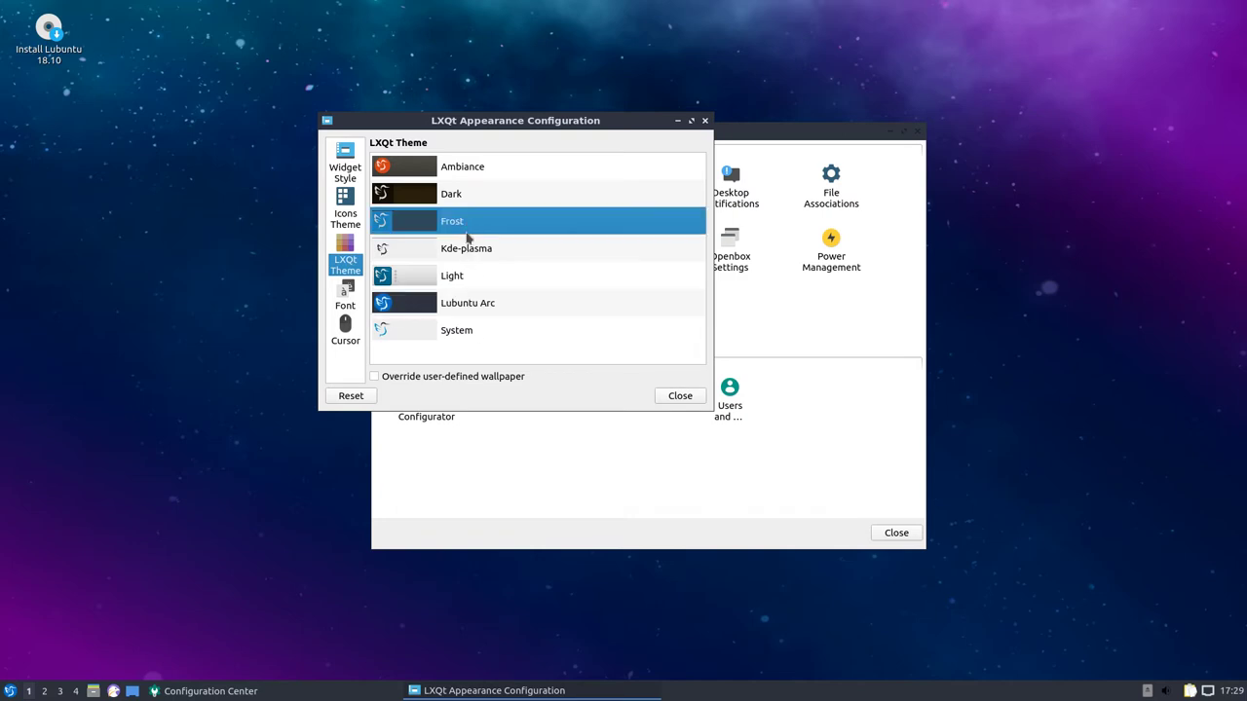
{"action": "left_click", "coordinate": [8, 691]}
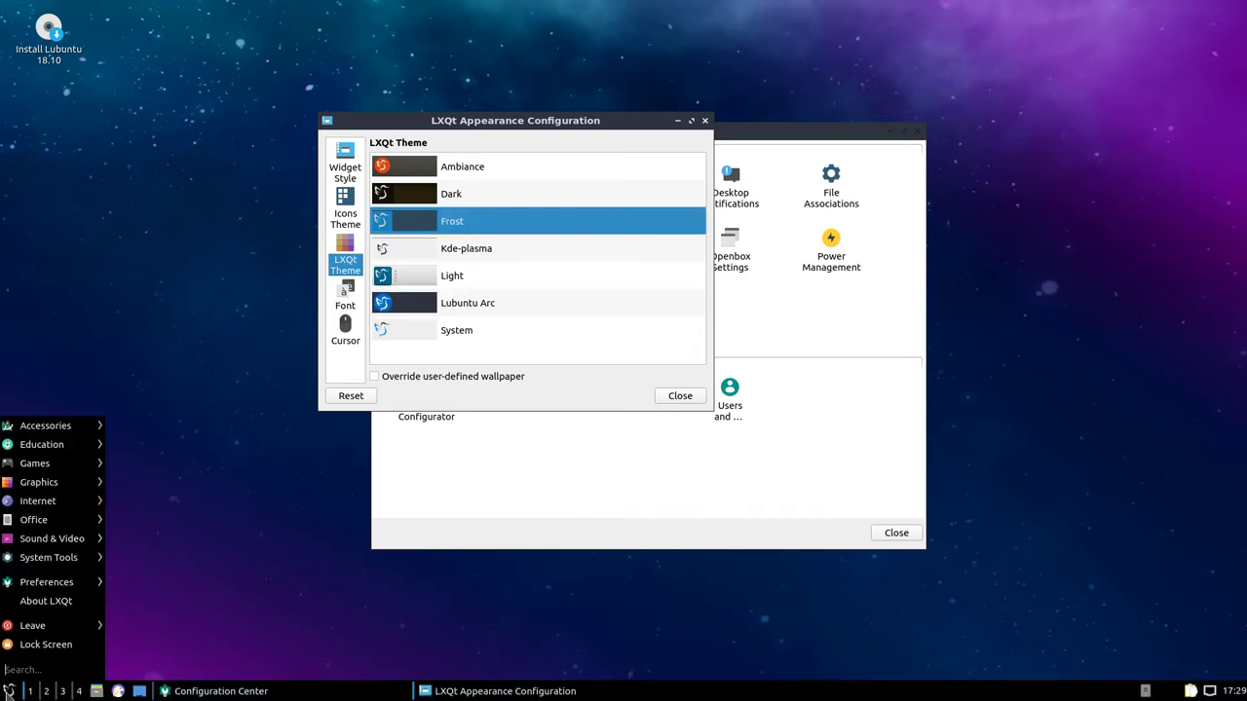
{"action": "left_click", "coordinate": [9, 691]}
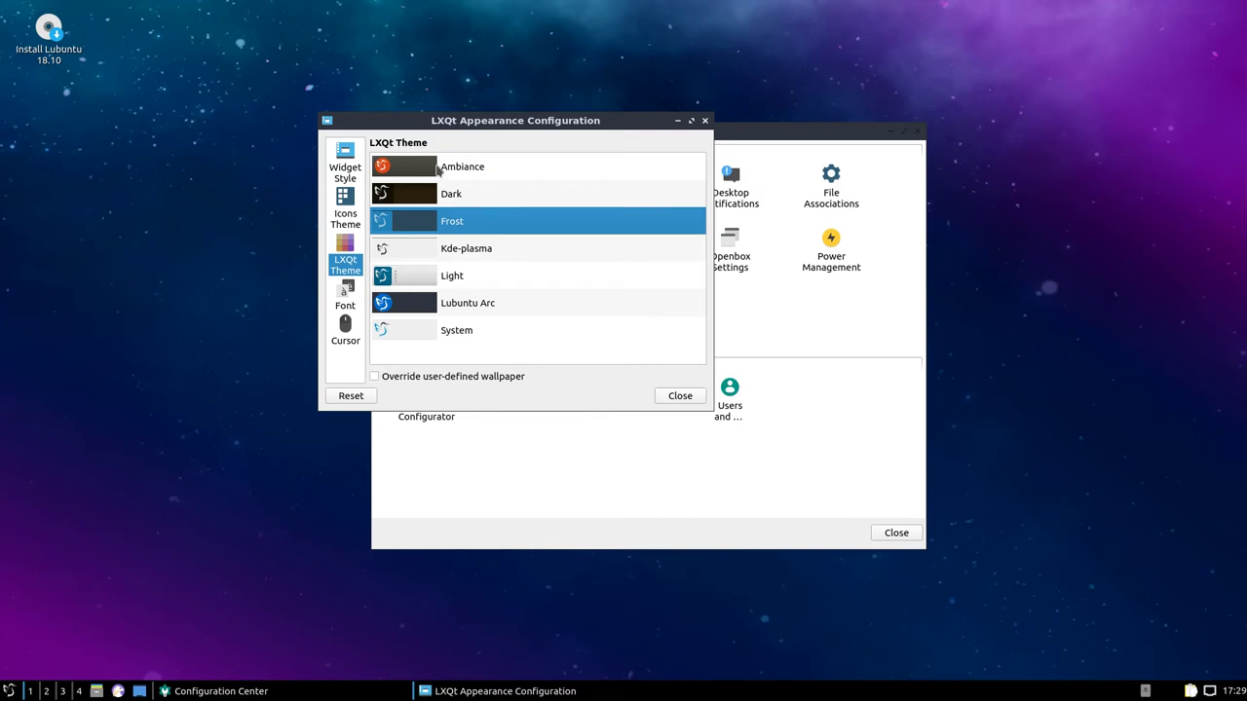
Switch the LXQt theme to Ambiance and check how the application menu looks with it.
{"action": "left_click", "coordinate": [439, 167]}
{"action": "left_click", "coordinate": [9, 691]}
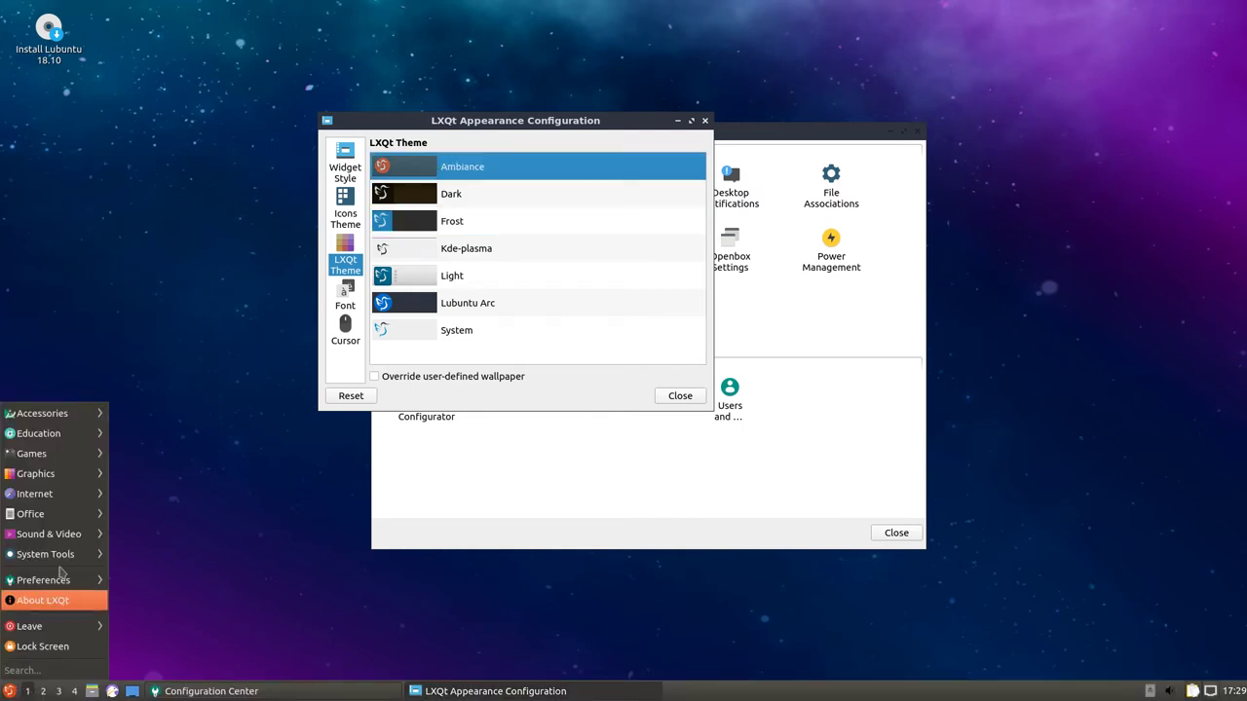
{"action": "left_click", "coordinate": [467, 338]}
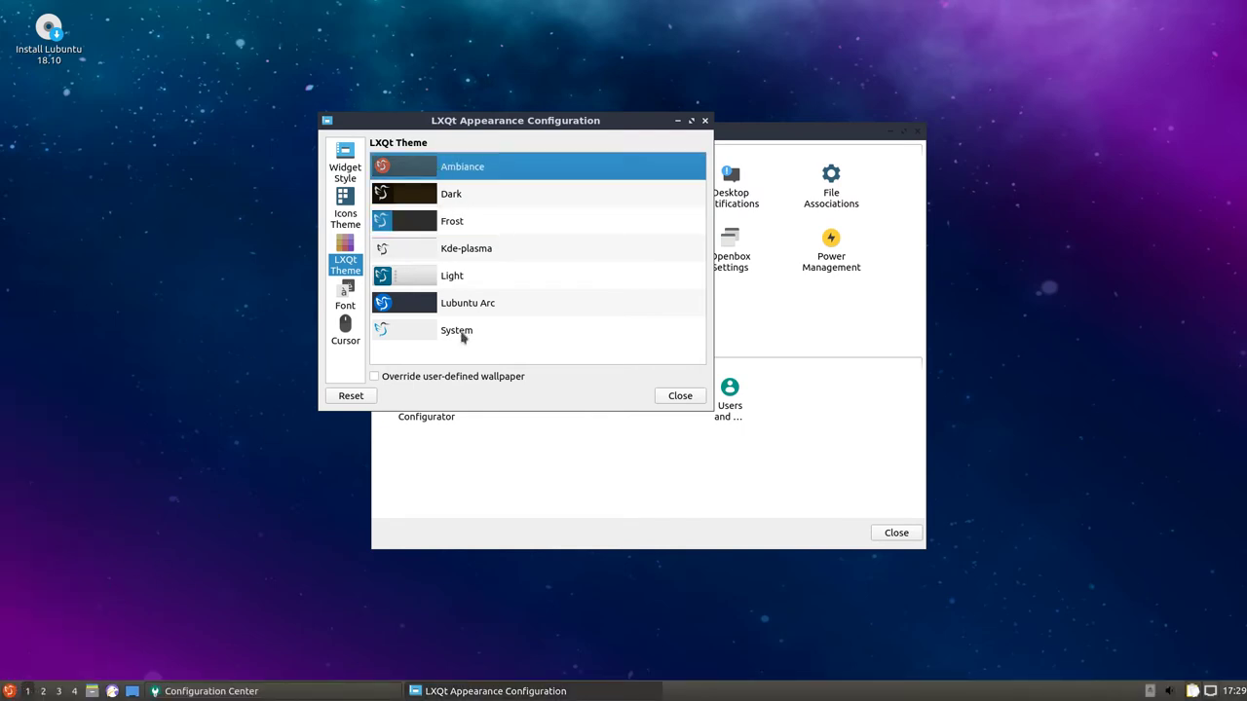
Try the System LXQt theme and view the application menu in that style.
{"action": "left_click", "coordinate": [468, 331]}
{"action": "left_click", "coordinate": [10, 688]}
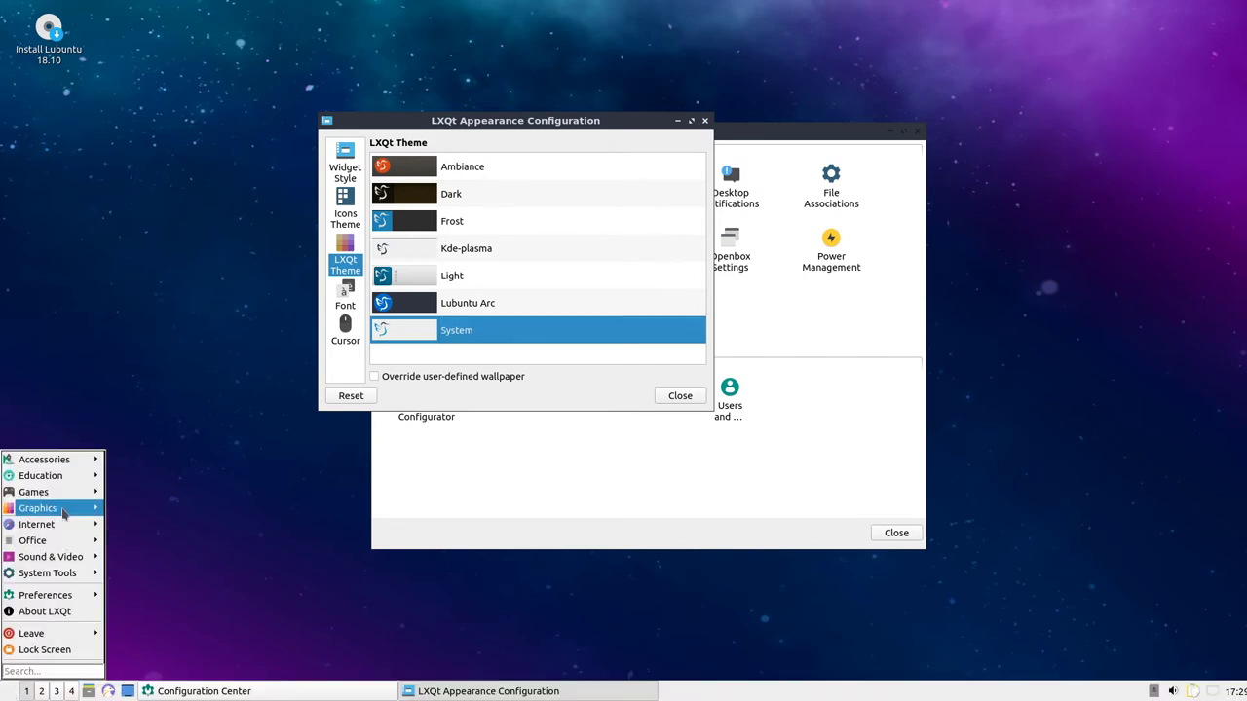
{"action": "left_click", "coordinate": [452, 282]}
Apply the Light LXQt theme and preview the application menu with it.
{"action": "left_click", "coordinate": [453, 283]}
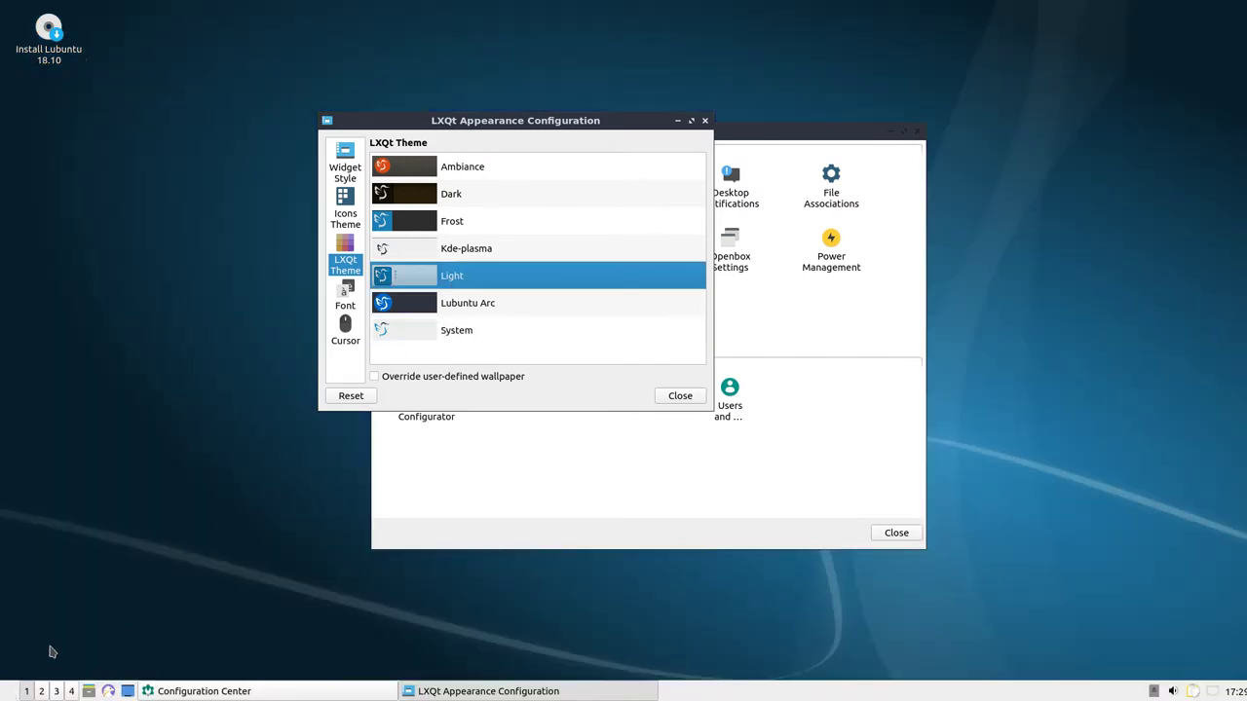
{"action": "left_click", "coordinate": [9, 690]}
{"action": "left_click", "coordinate": [448, 303]}
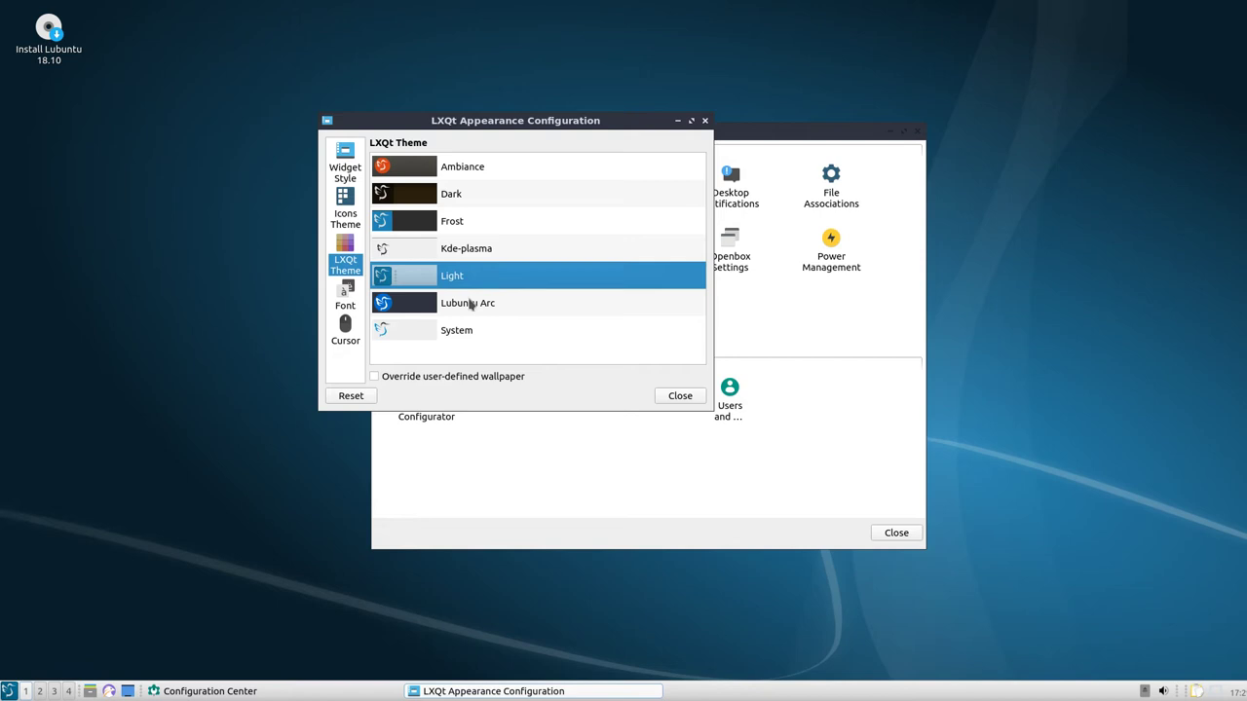
Apply the Lubuntu Arc LXQt theme, preview the application menu with it, and close the appearance configuration.
{"action": "left_click", "coordinate": [472, 304]}
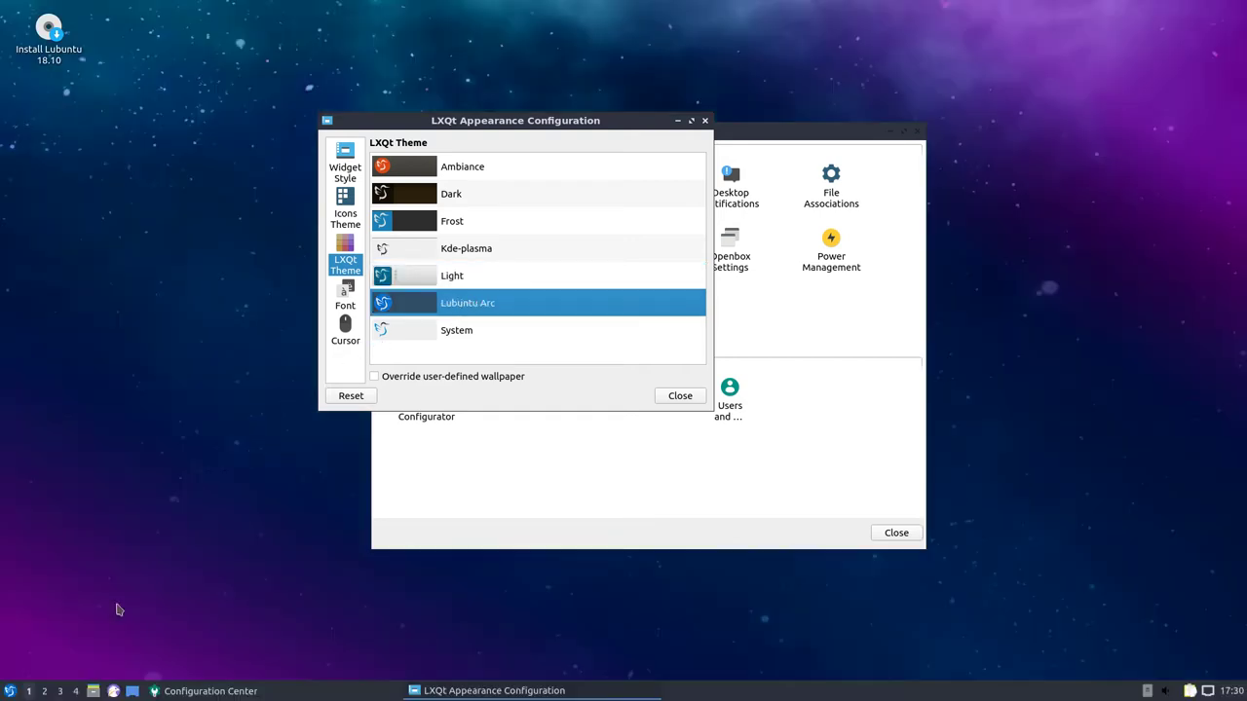
{"action": "left_click", "coordinate": [9, 690]}
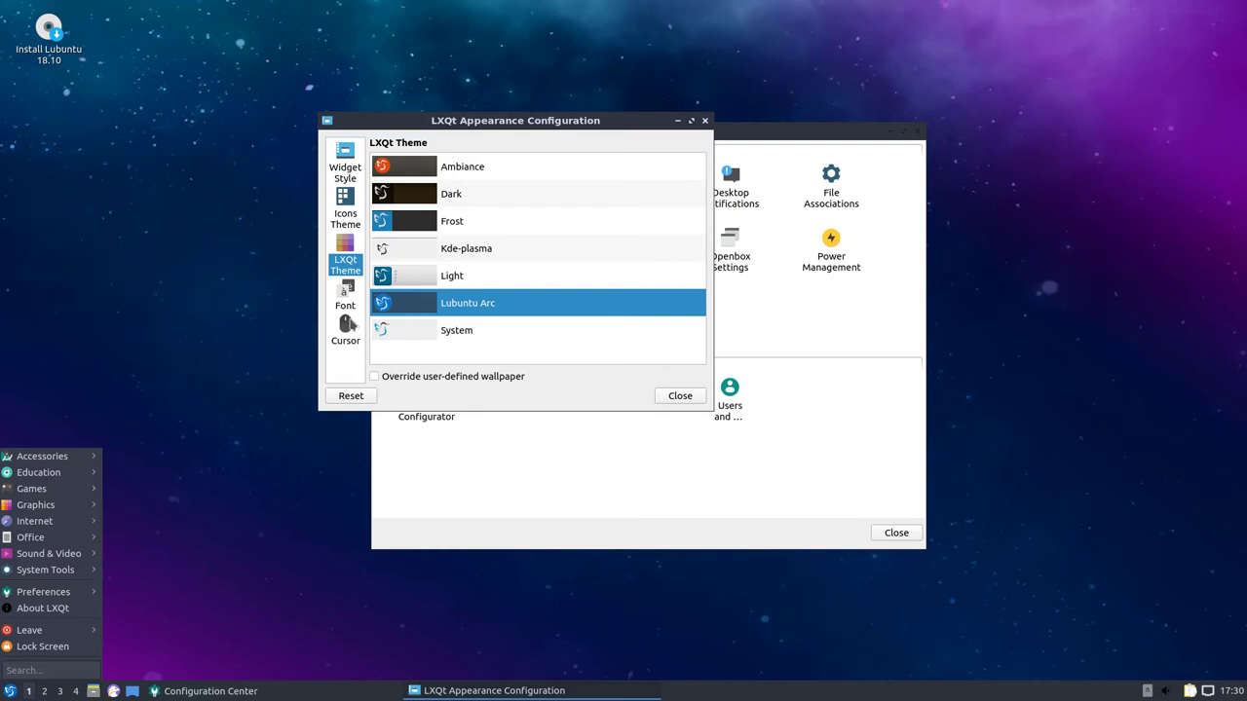
{"action": "left_click", "coordinate": [357, 313]}
{"action": "left_click", "coordinate": [672, 395]}
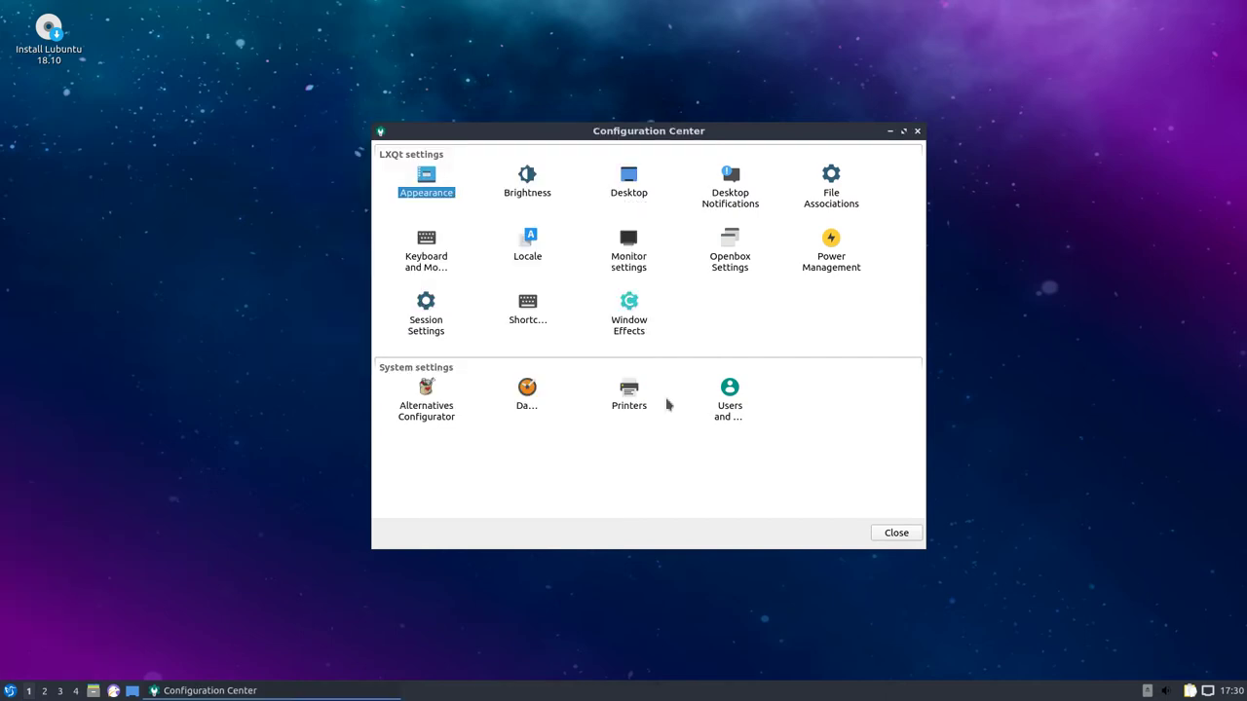
Review the LXQt Session Settings: window manager choices, default applications, user directories and autostart entries.
{"action": "left_click", "coordinate": [424, 324]}
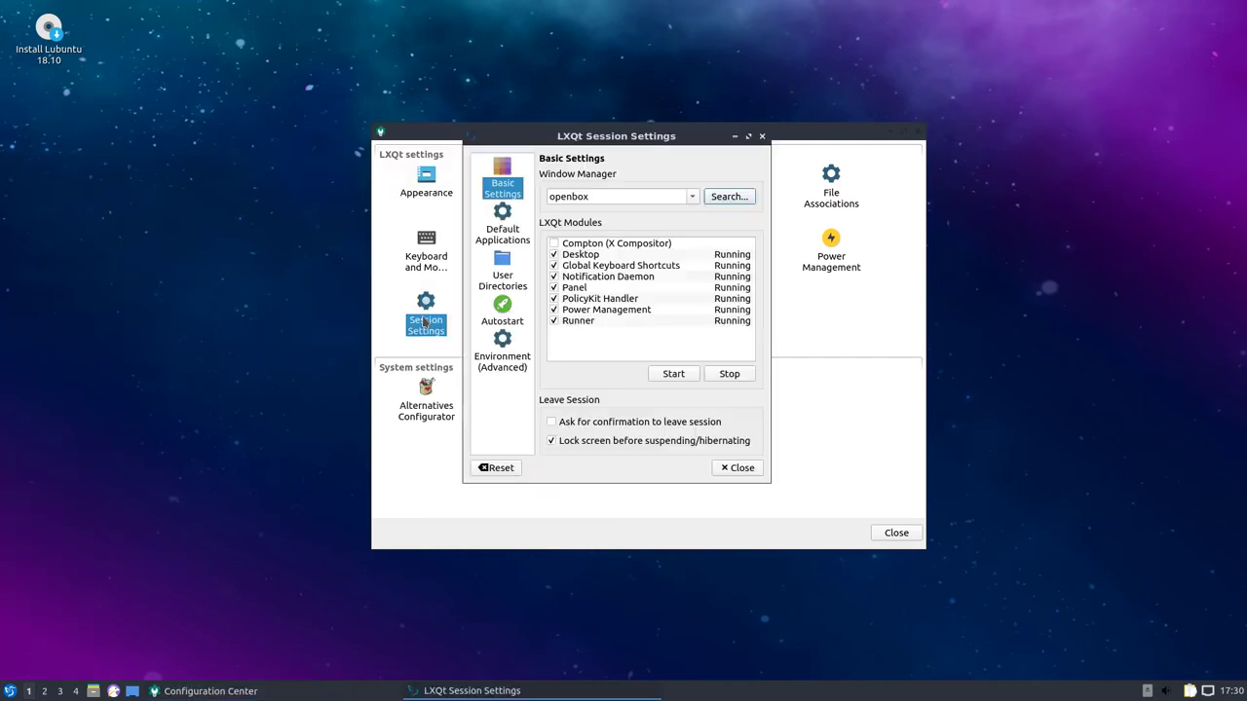
{"action": "left_click", "coordinate": [693, 198]}
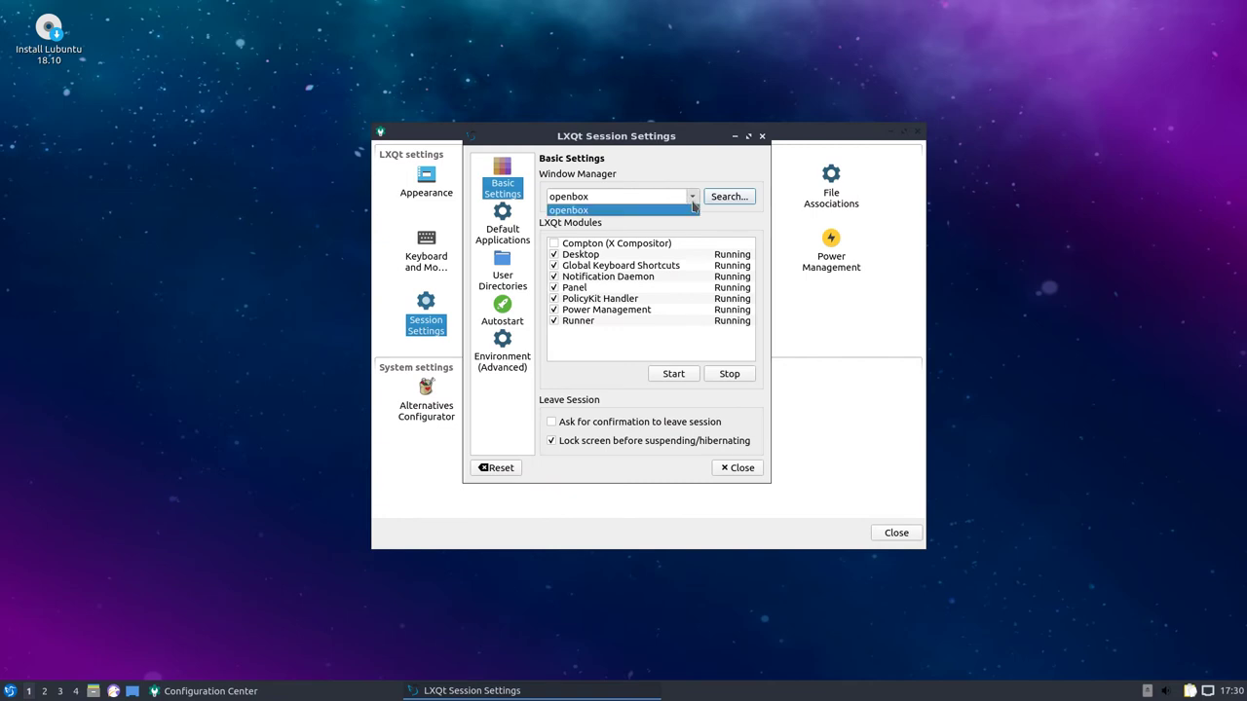
{"action": "left_click", "coordinate": [692, 208]}
{"action": "left_click", "coordinate": [521, 231]}
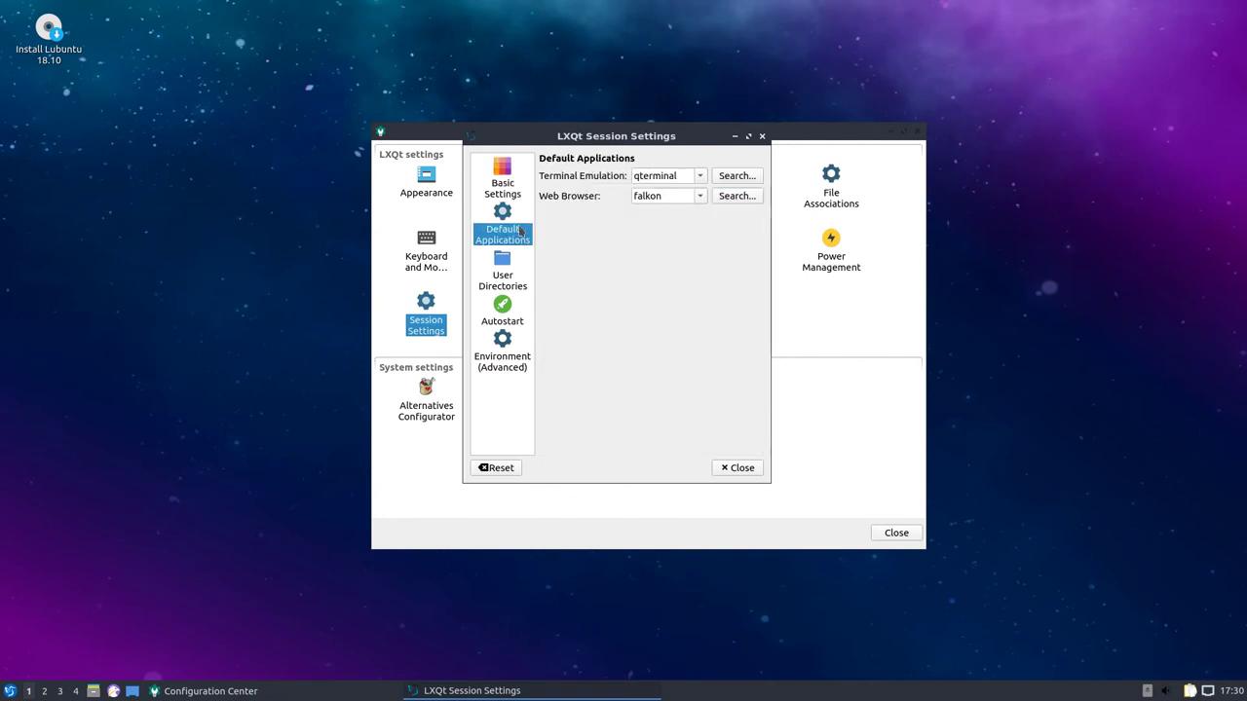
{"action": "left_click", "coordinate": [514, 286]}
{"action": "left_click", "coordinate": [506, 313]}
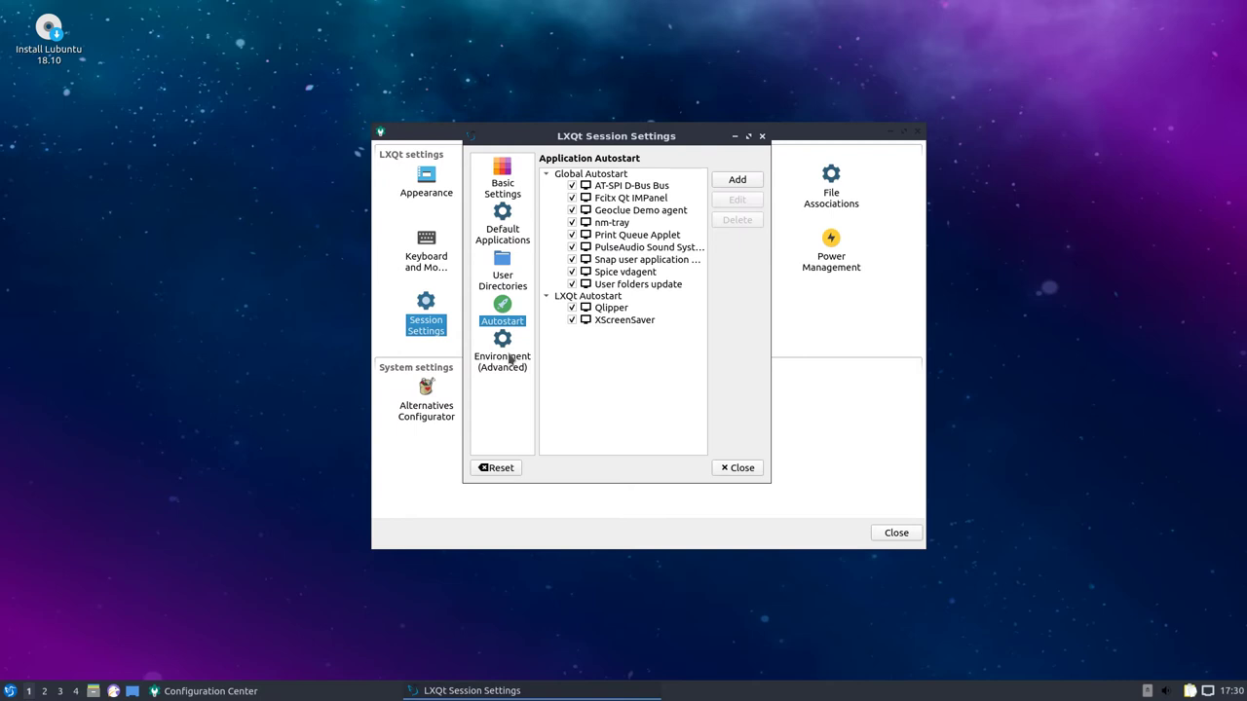
{"action": "left_click", "coordinate": [737, 467]}
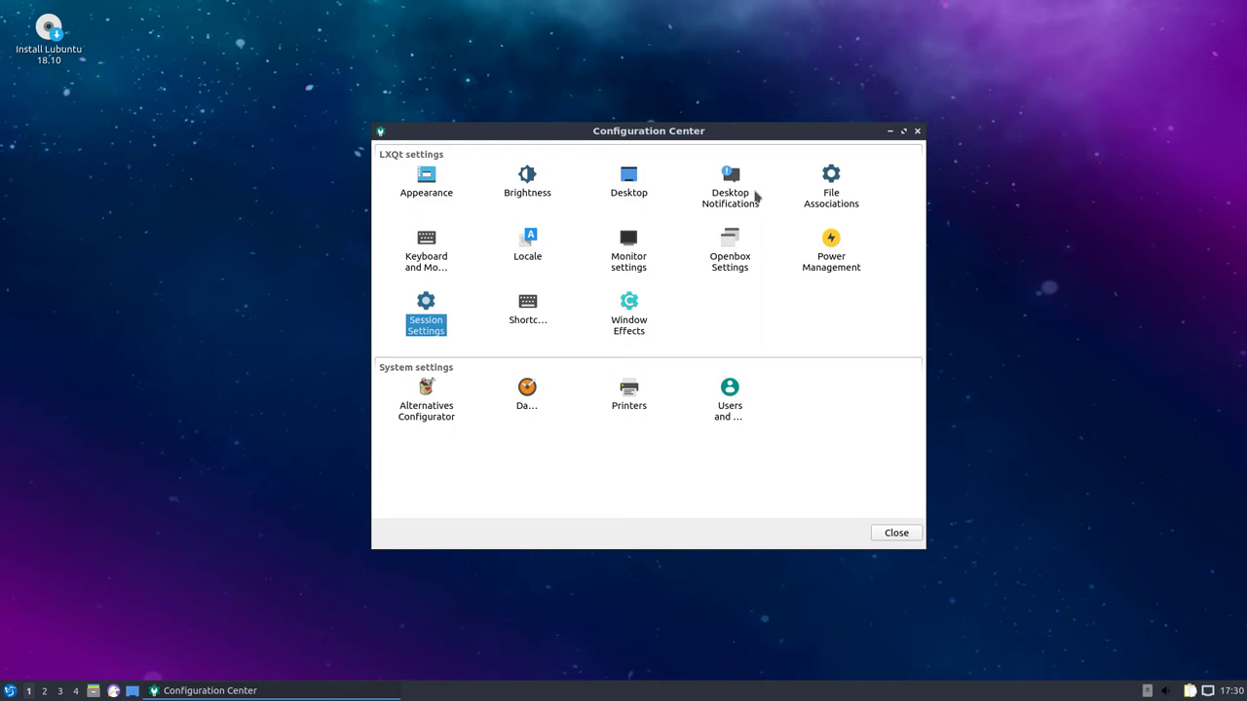
Look at the Desktop Preferences and the wallpaper image browser without changing anything, and close the Configuration Center.
{"action": "double_click", "coordinate": [628, 184]}
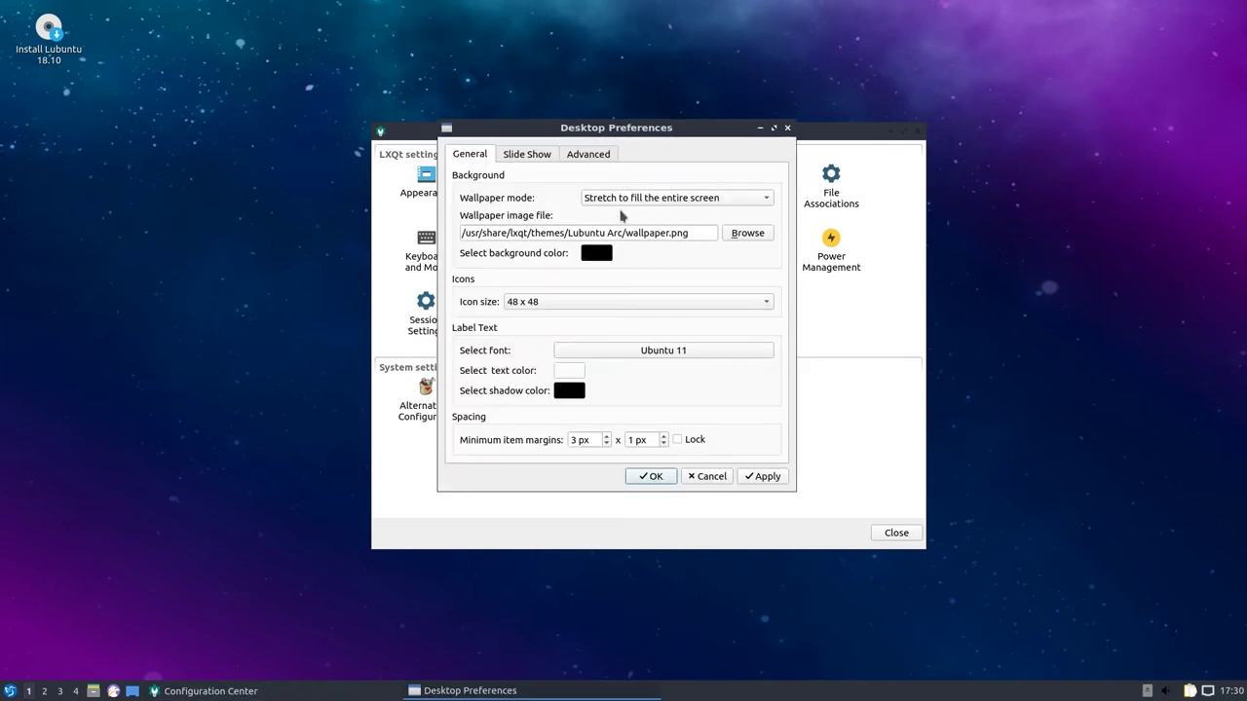
{"action": "left_click", "coordinate": [742, 236]}
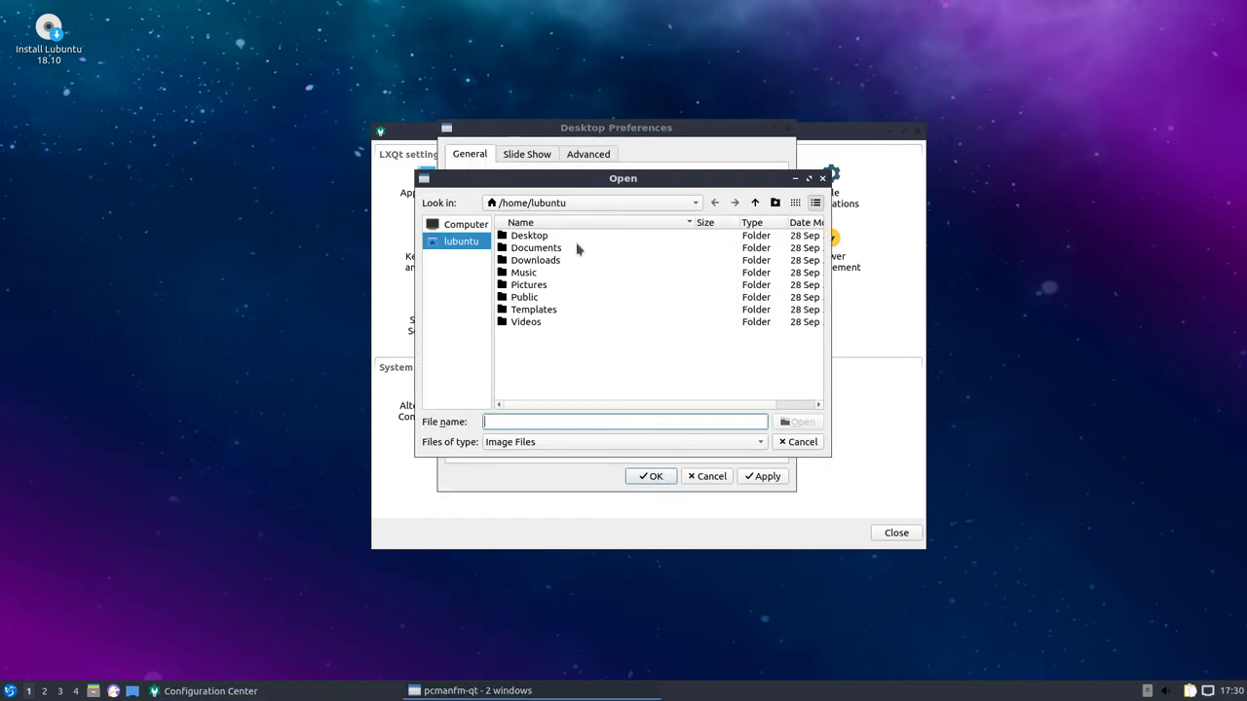
{"action": "left_click", "coordinate": [800, 442]}
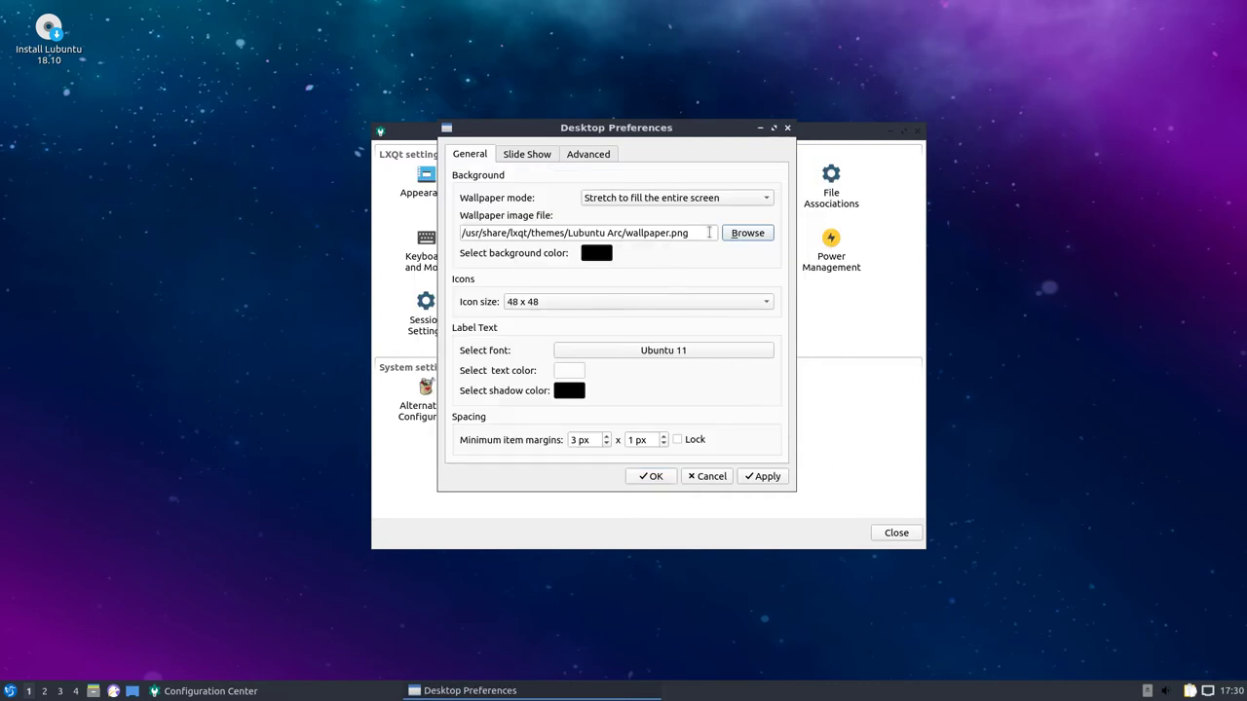
{"action": "left_click", "coordinate": [738, 238]}
{"action": "left_click", "coordinate": [796, 443]}
{"action": "left_click", "coordinate": [714, 478]}
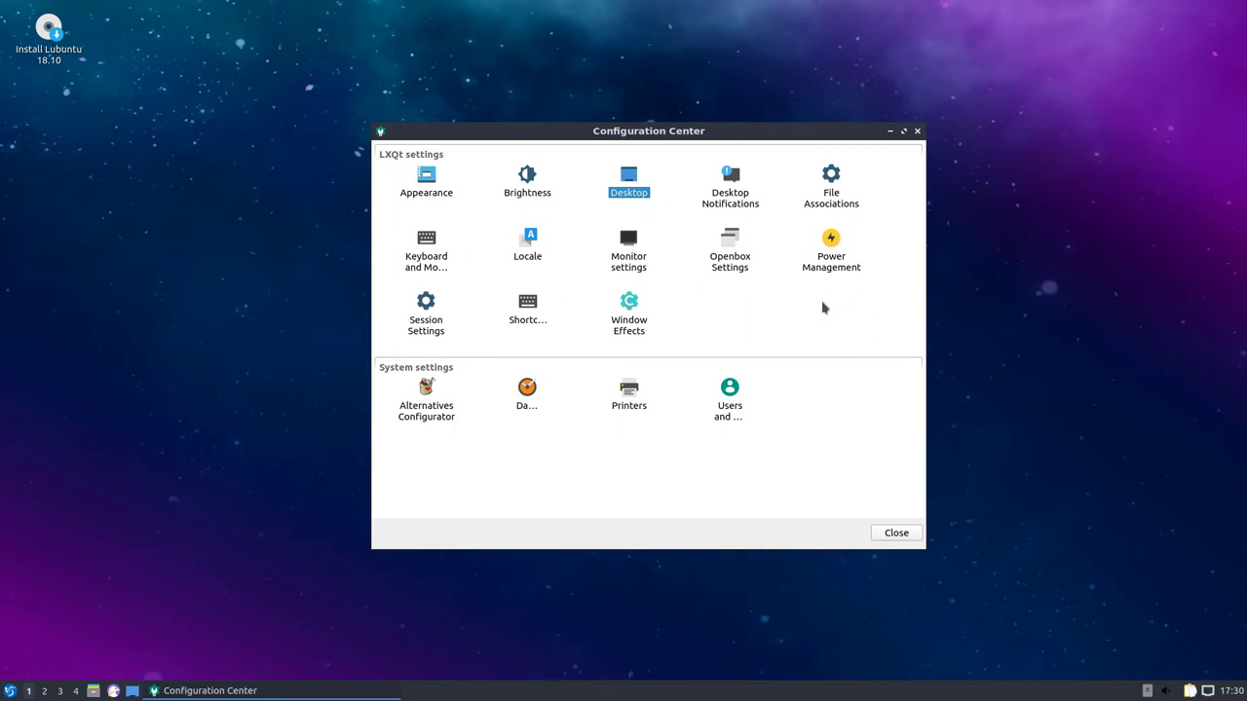
{"action": "left_click", "coordinate": [894, 532]}
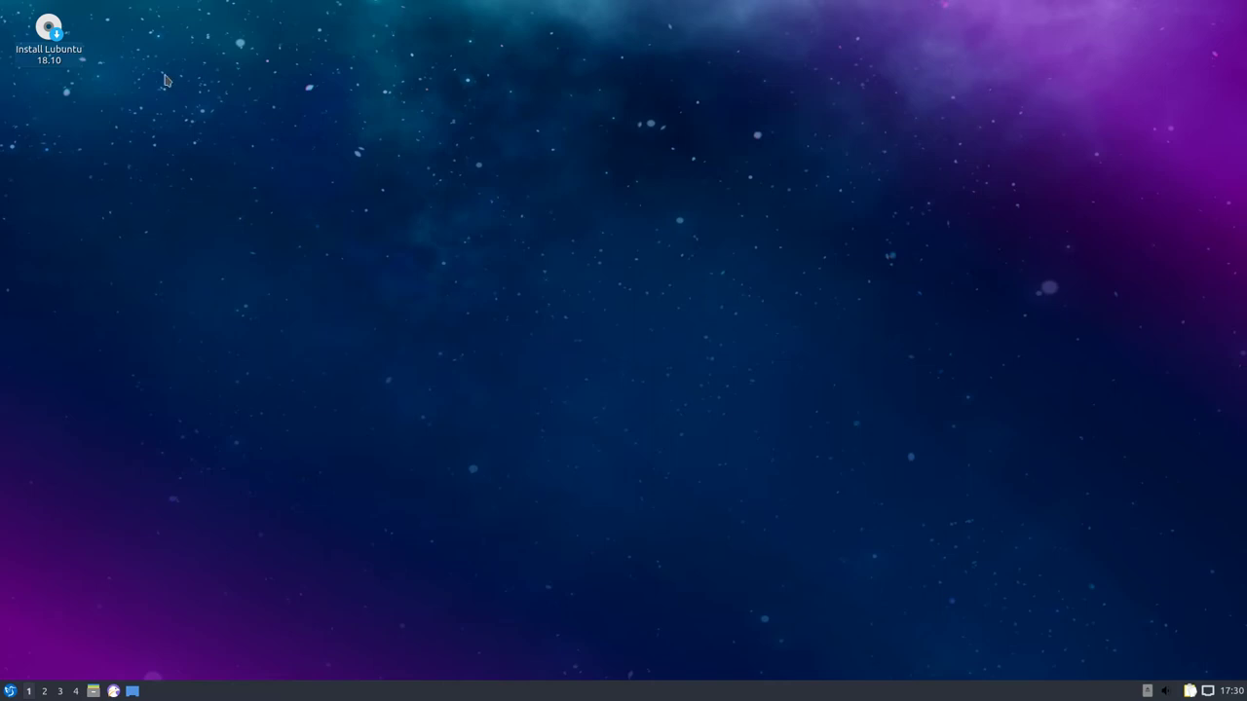
View the desktop's context options and the Preferences category of the application launcher.
{"action": "right_click", "coordinate": [376, 205]}
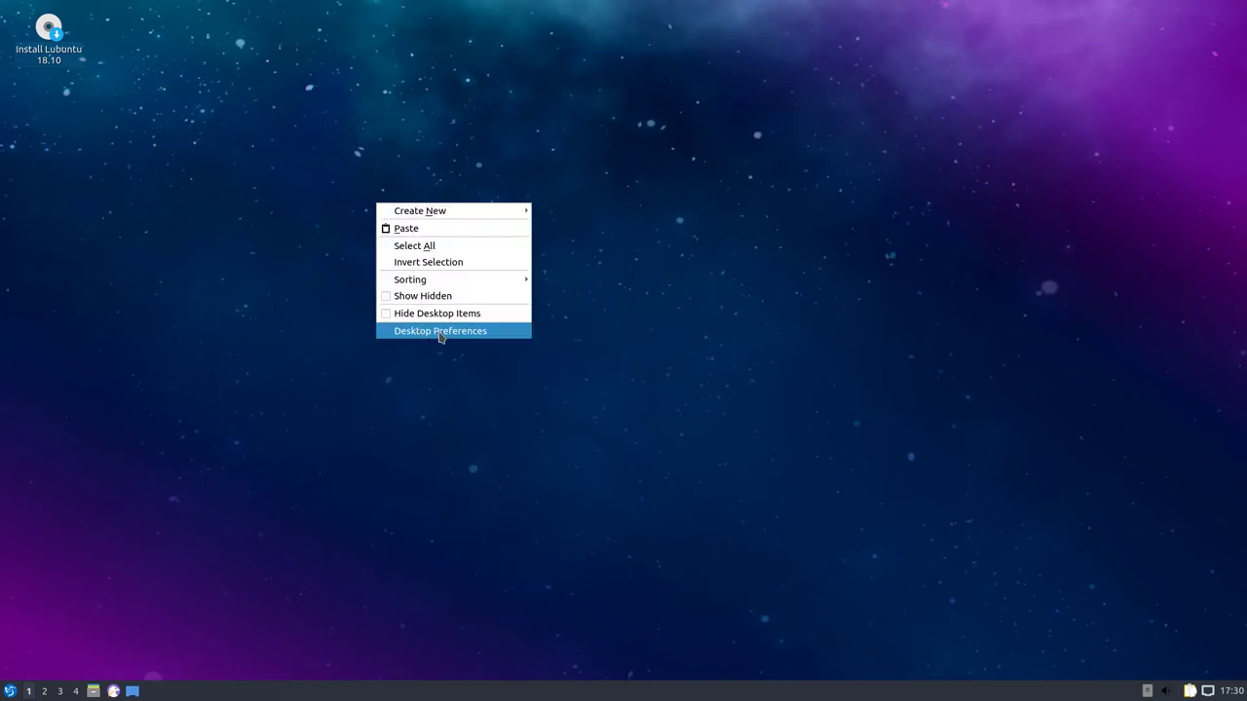
{"action": "left_click", "coordinate": [417, 143]}
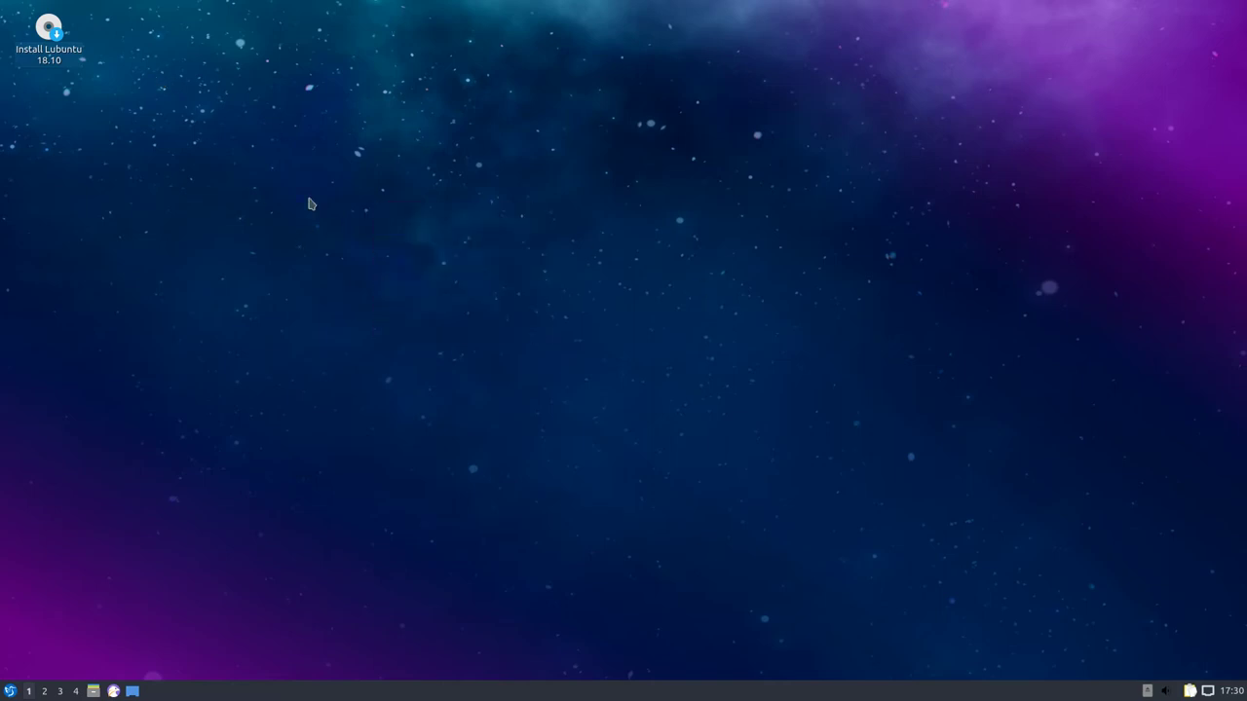
{"action": "left_click", "coordinate": [6, 691]}
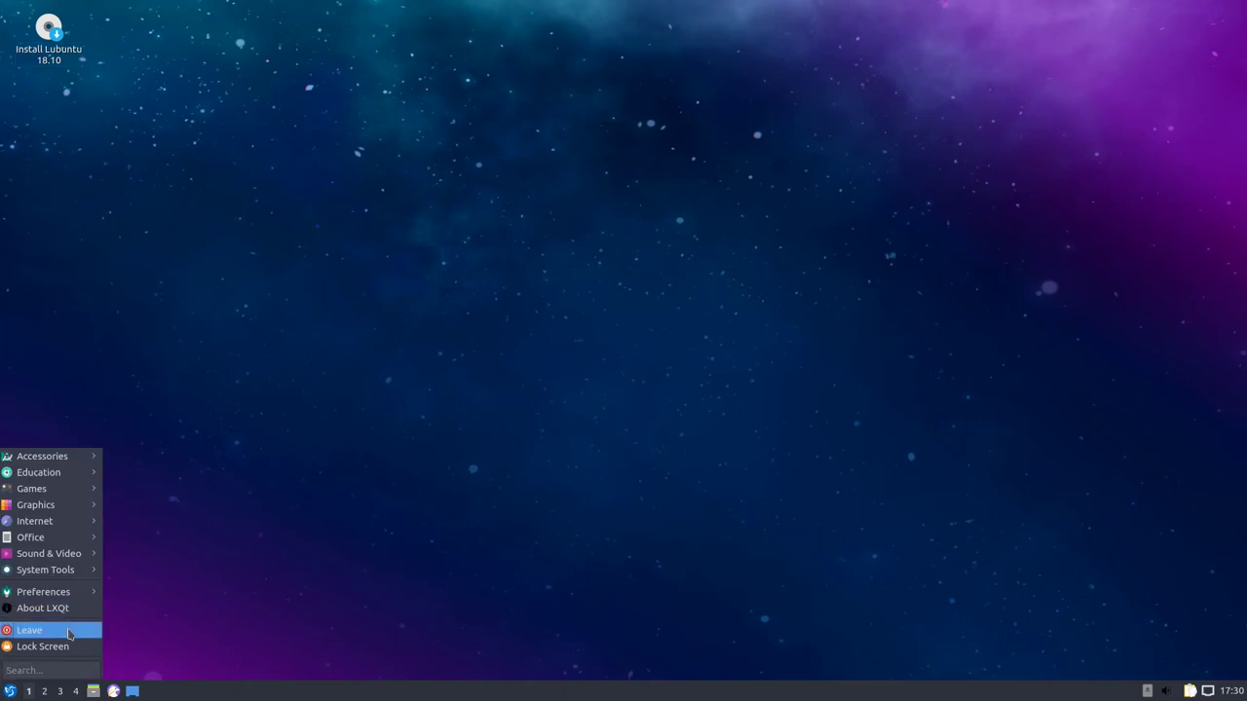
{"action": "mouse_move", "coordinate": [64, 597]}
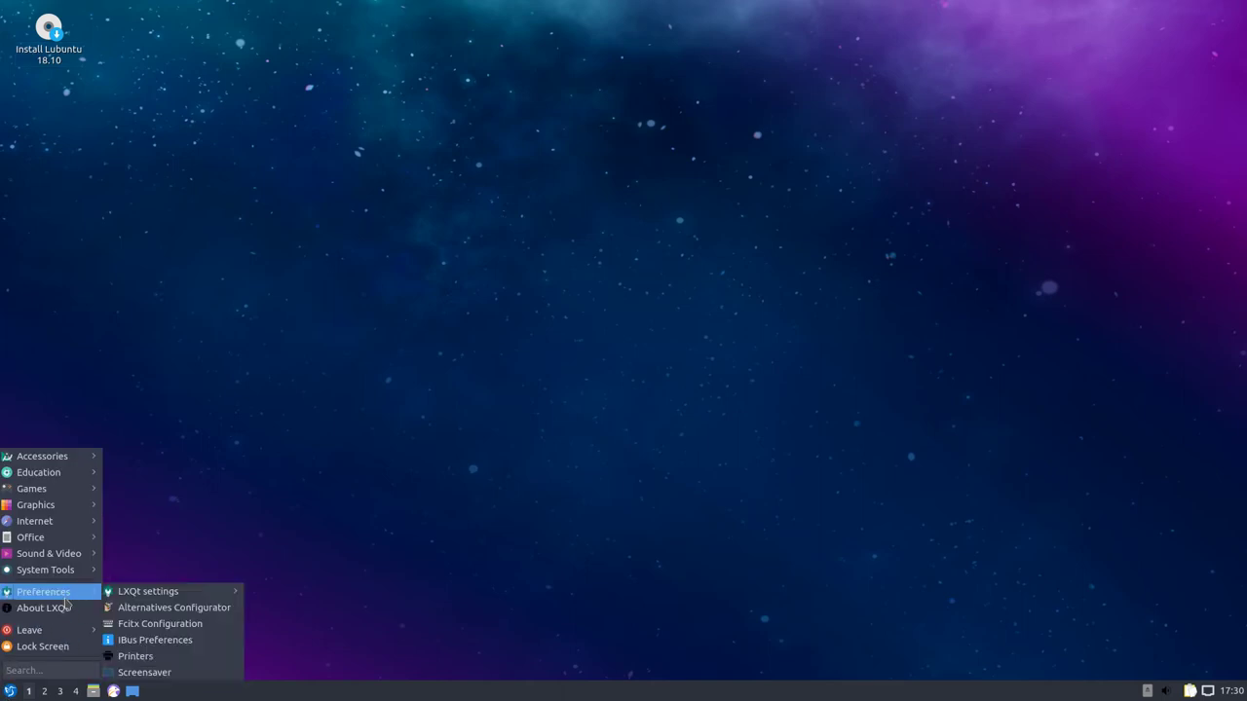
{"action": "mouse_move", "coordinate": [167, 594]}
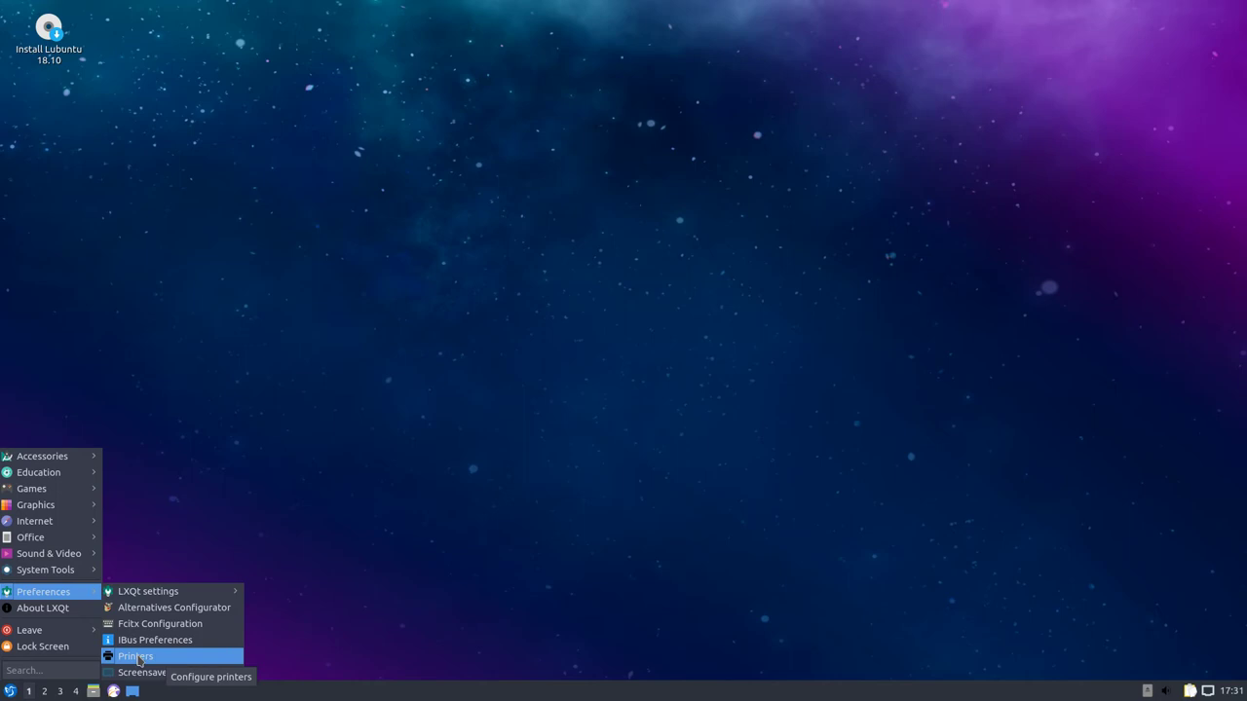
Launch Muon Package Manager and the Install System program from the System Tools category.
{"action": "mouse_move", "coordinate": [70, 572]}
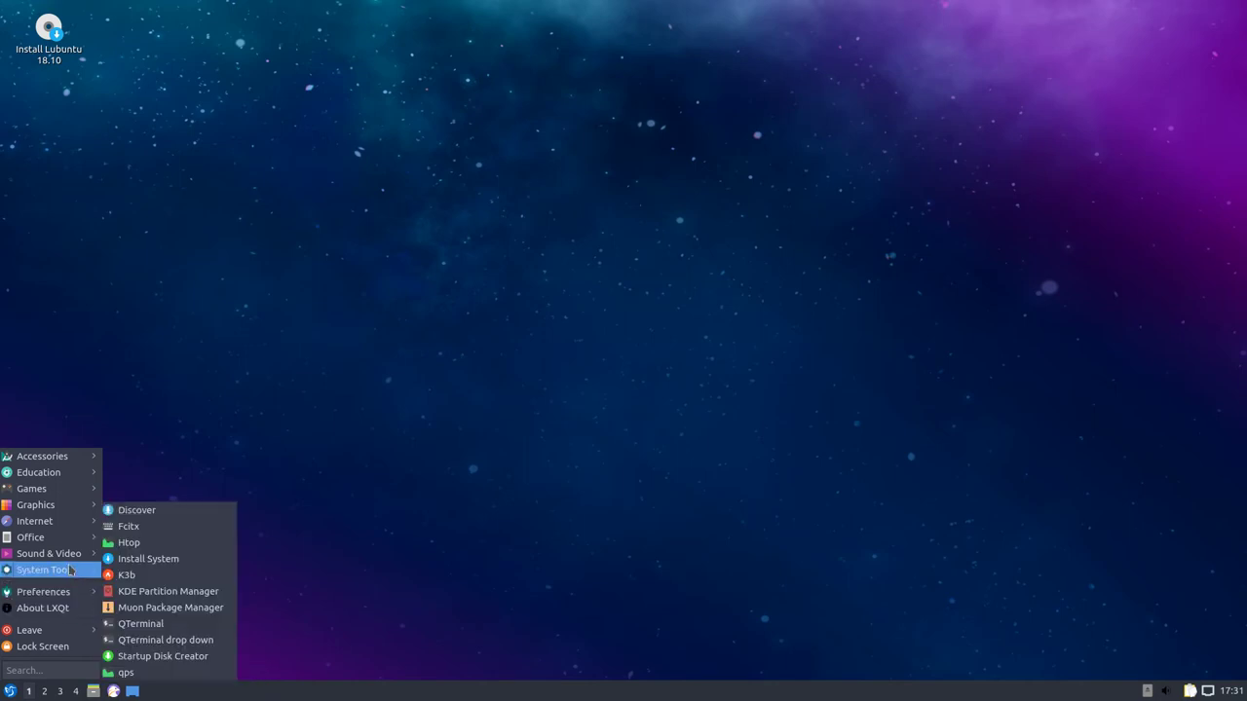
{"action": "left_click", "coordinate": [170, 607]}
{"action": "key", "text": "super"}
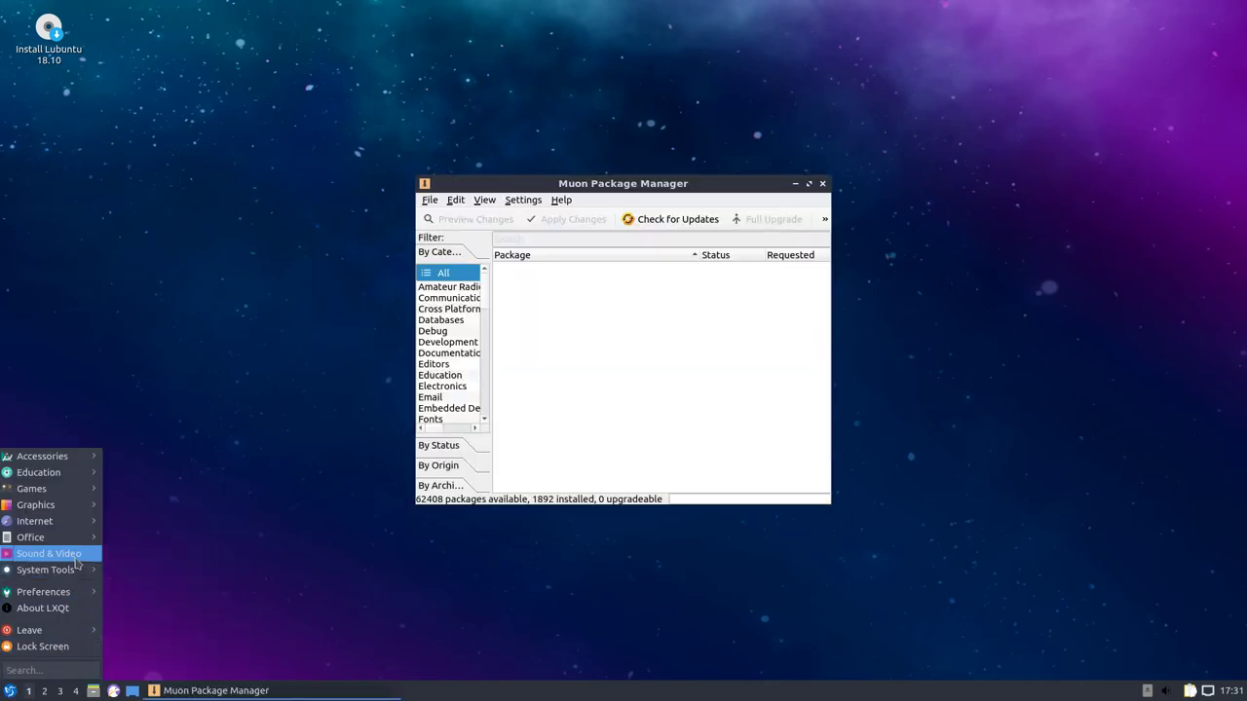
{"action": "mouse_move", "coordinate": [77, 572]}
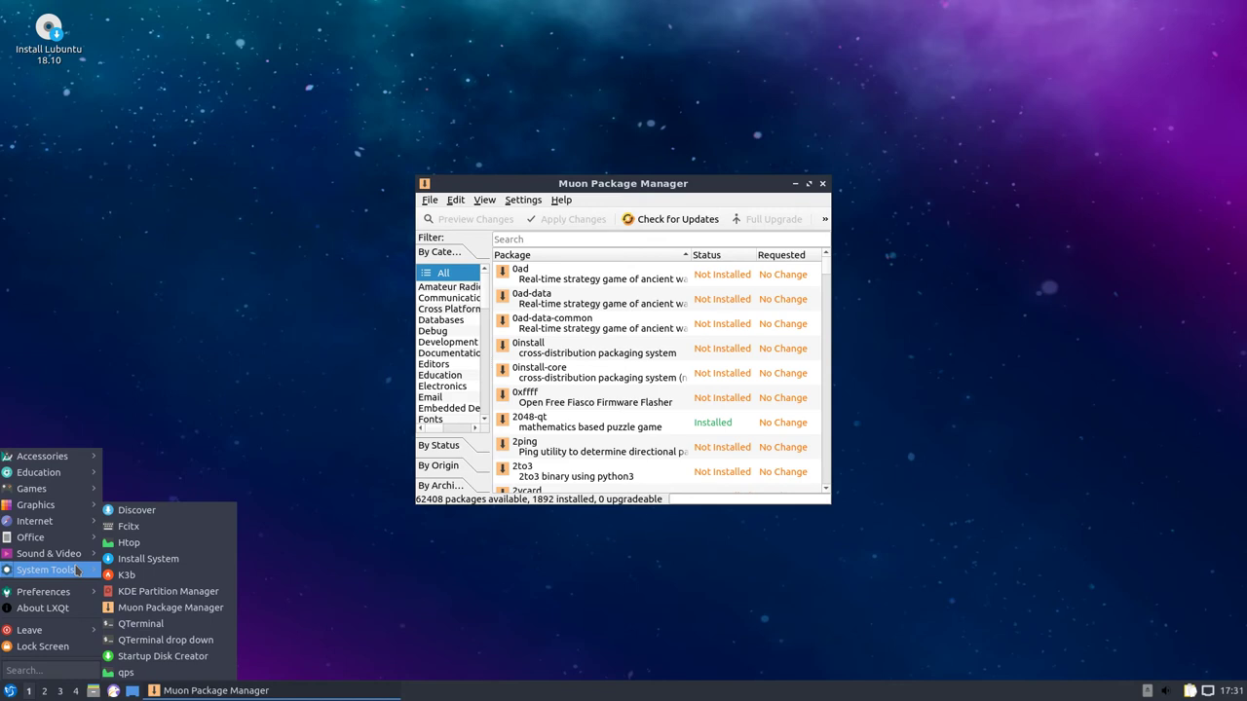
{"action": "left_click", "coordinate": [149, 560]}
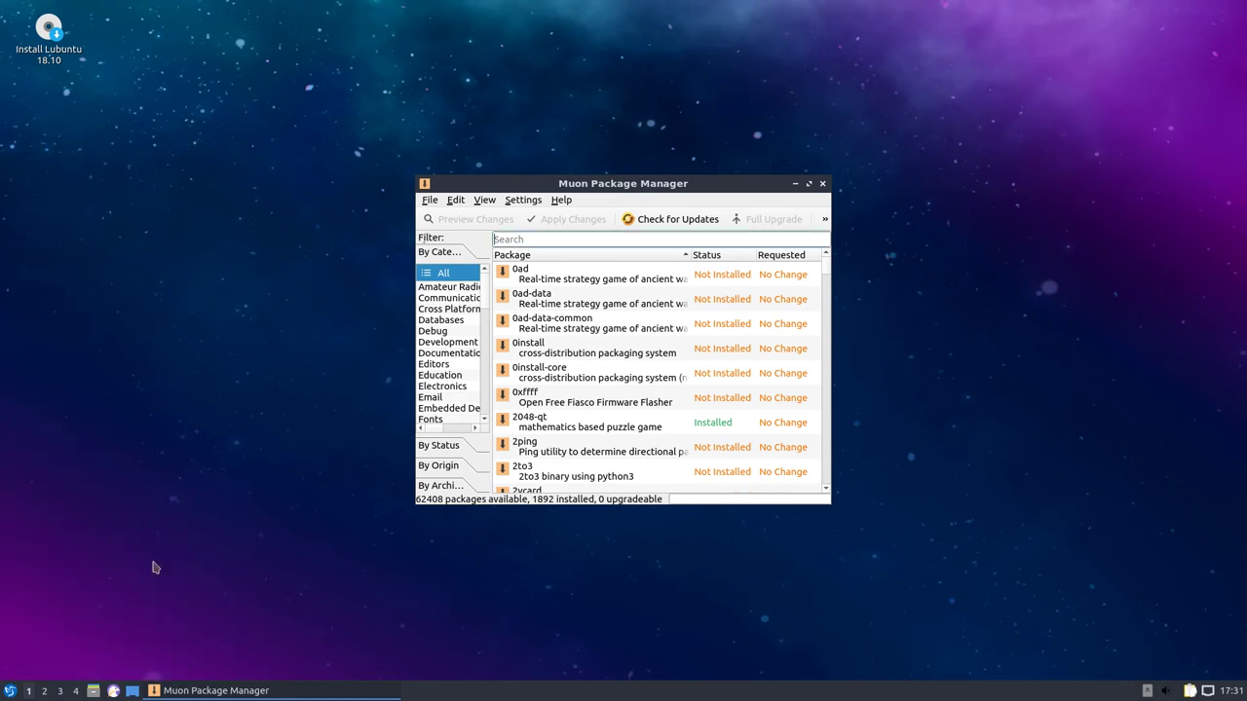
Launch the Falkon web browser for a look at its start page, and close it again.
{"action": "left_click", "coordinate": [9, 690]}
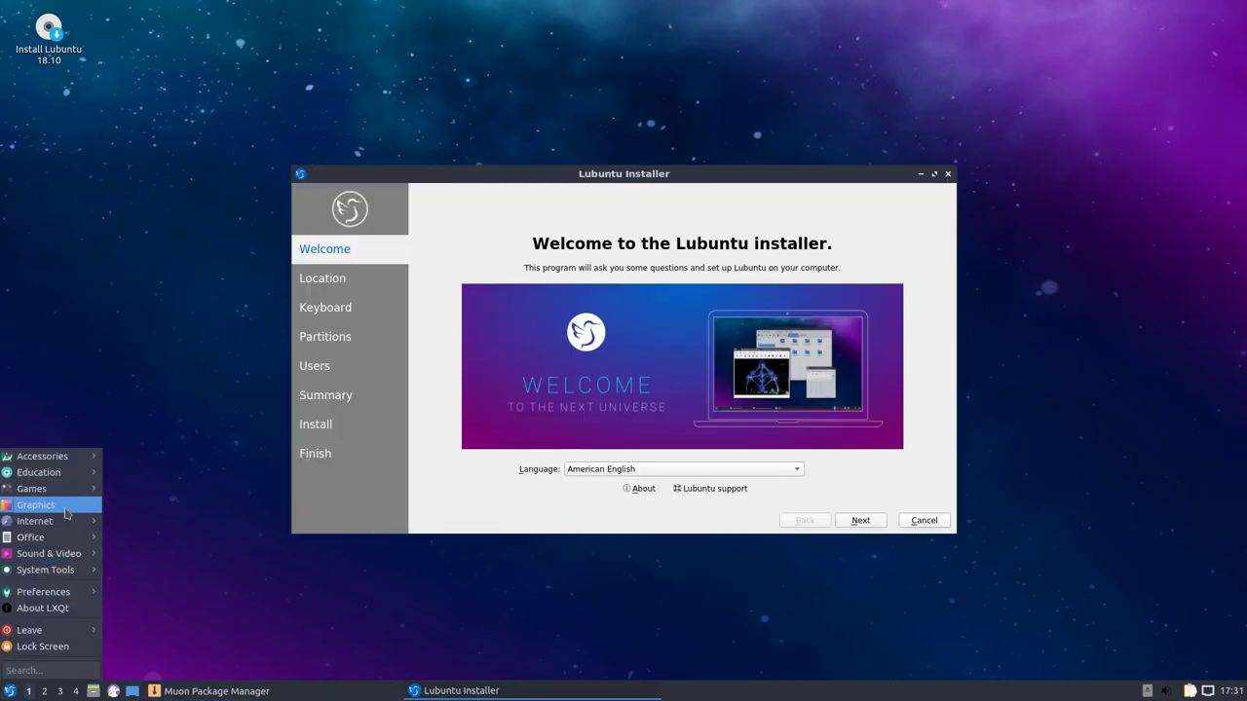
{"action": "mouse_move", "coordinate": [68, 512]}
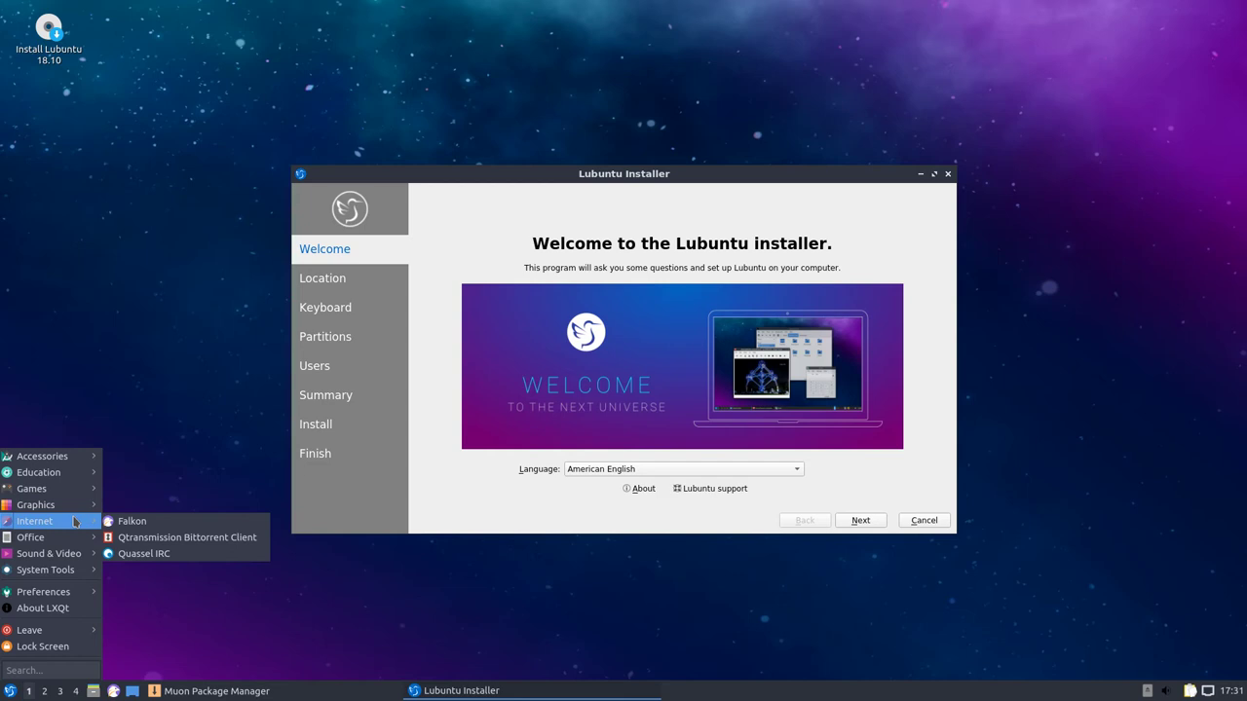
{"action": "left_click", "coordinate": [130, 526]}
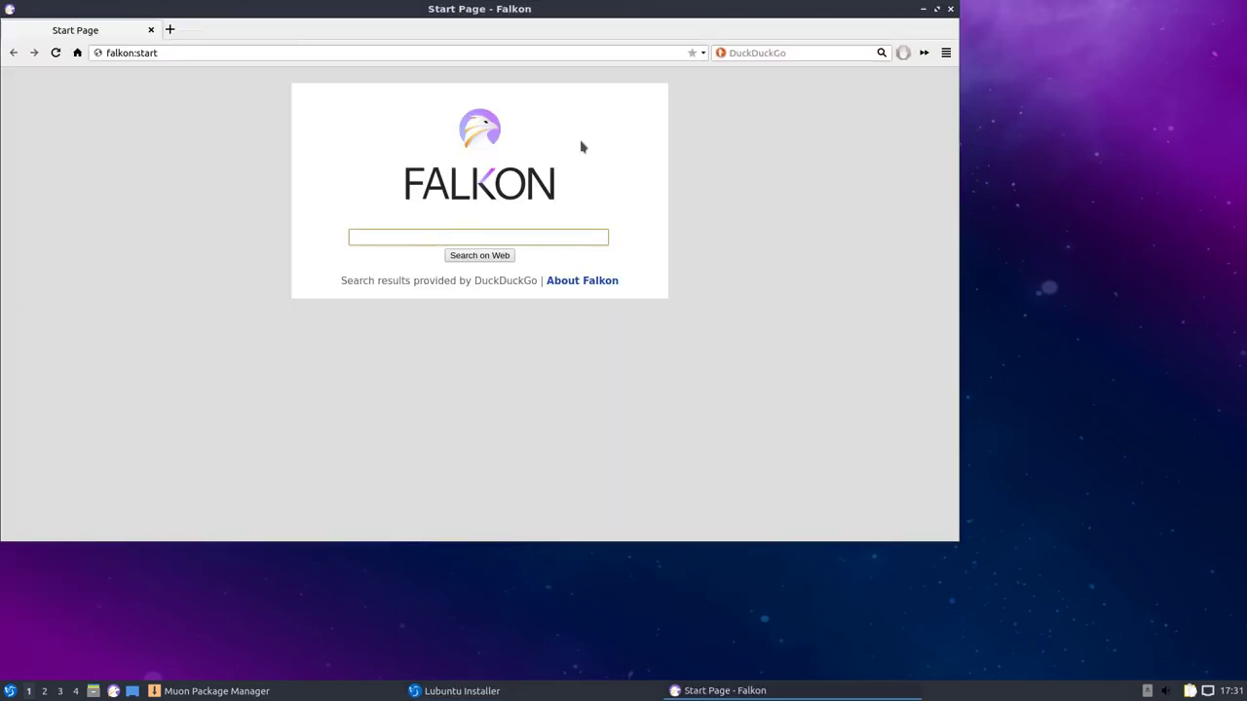
{"action": "left_click_drag", "start_coordinate": [502, 12], "coordinate": [540, 90]}
{"action": "left_click", "coordinate": [988, 89]}
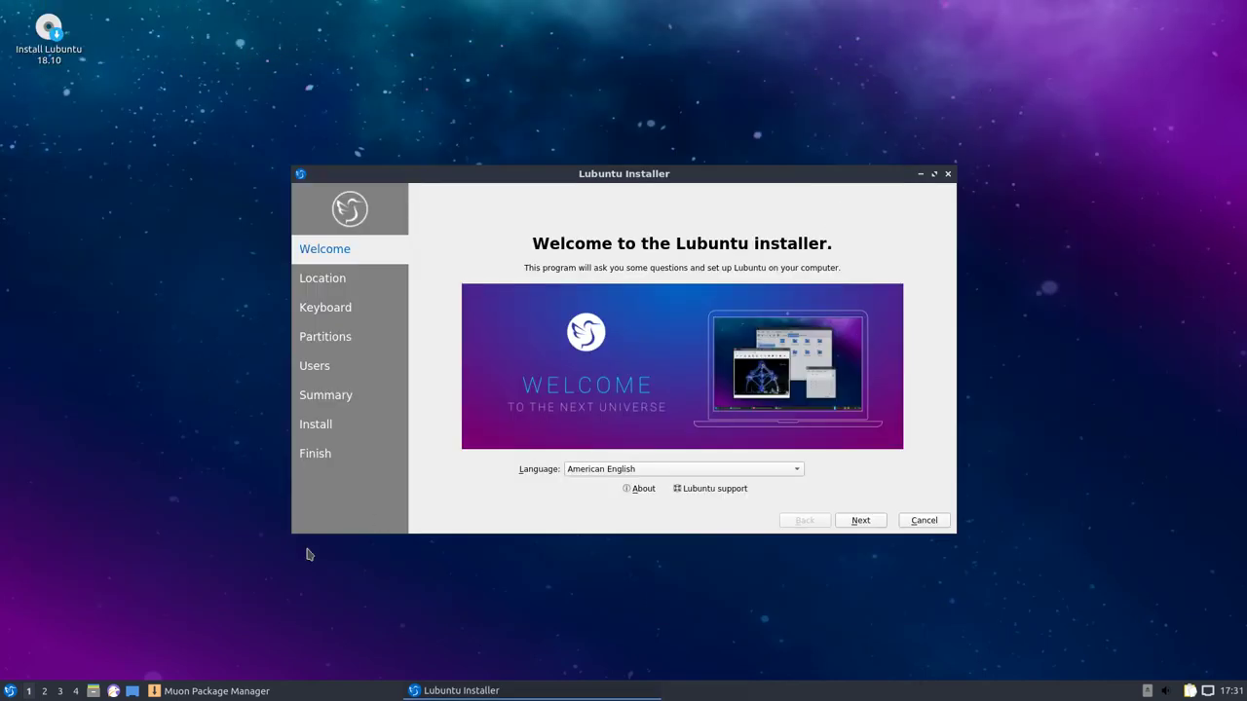
Open the file manager at the home folder and move its window away from the desktop's corner.
{"action": "left_click", "coordinate": [93, 691]}
{"action": "left_click", "coordinate": [10, 691]}
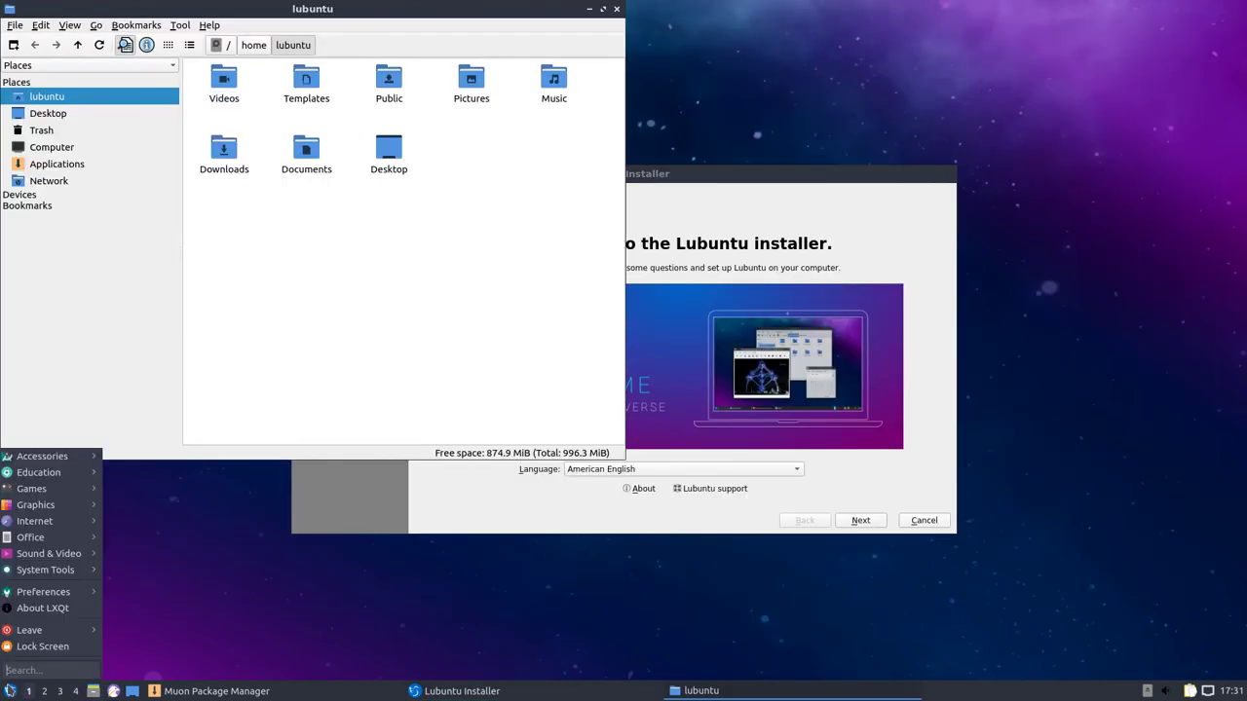
{"action": "left_click", "coordinate": [264, 290]}
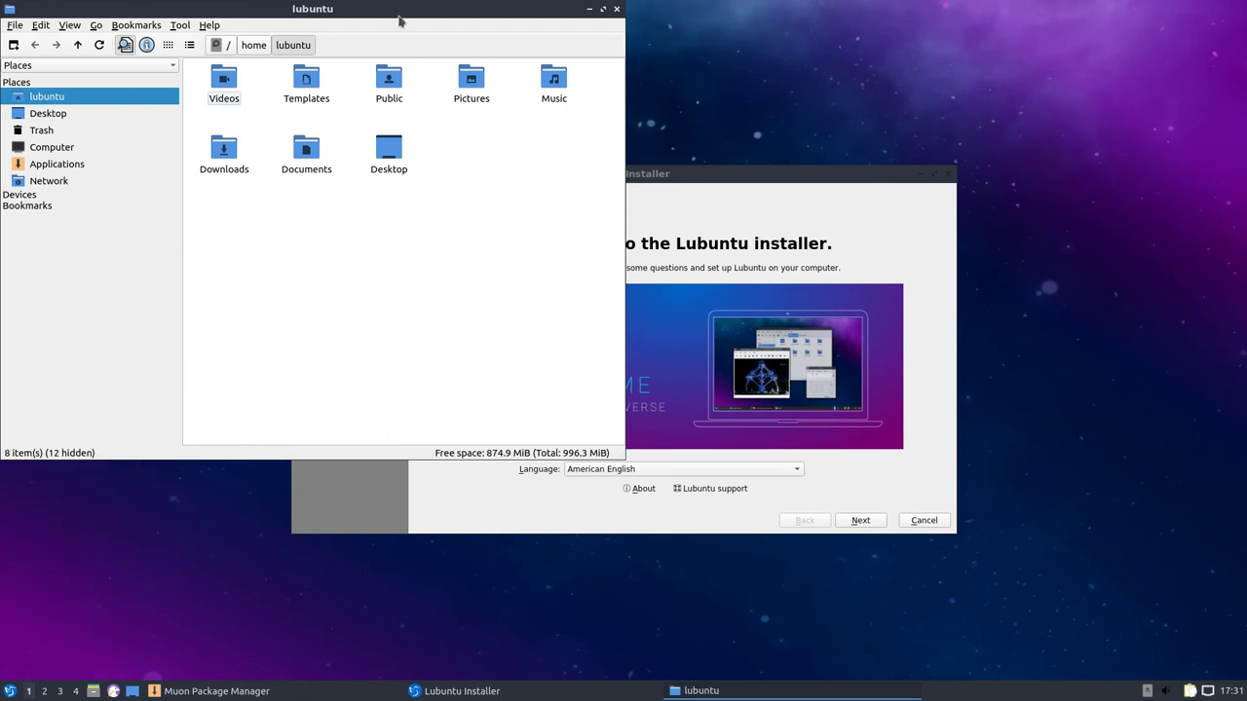
{"action": "left_click_drag", "start_coordinate": [400, 13], "coordinate": [498, 73]}
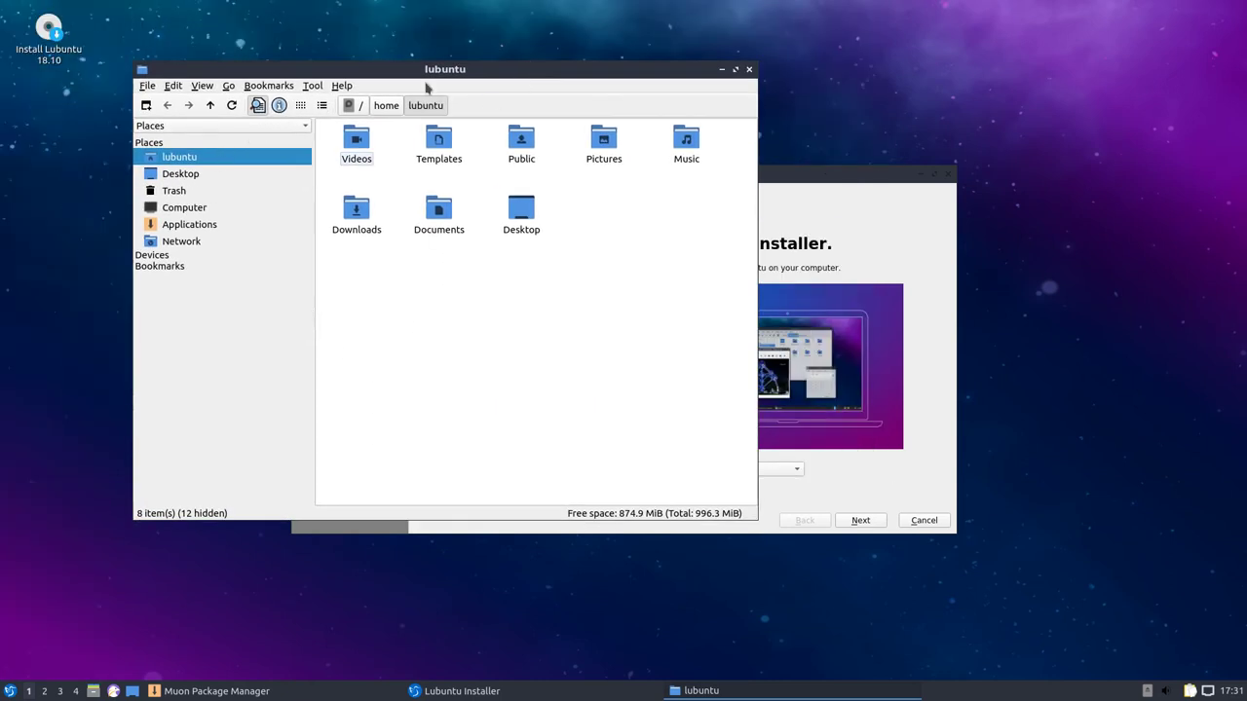
Advance the Lubuntu installer to its Keyboard page for a preview, and cancel the installation.
{"action": "left_click", "coordinate": [825, 191]}
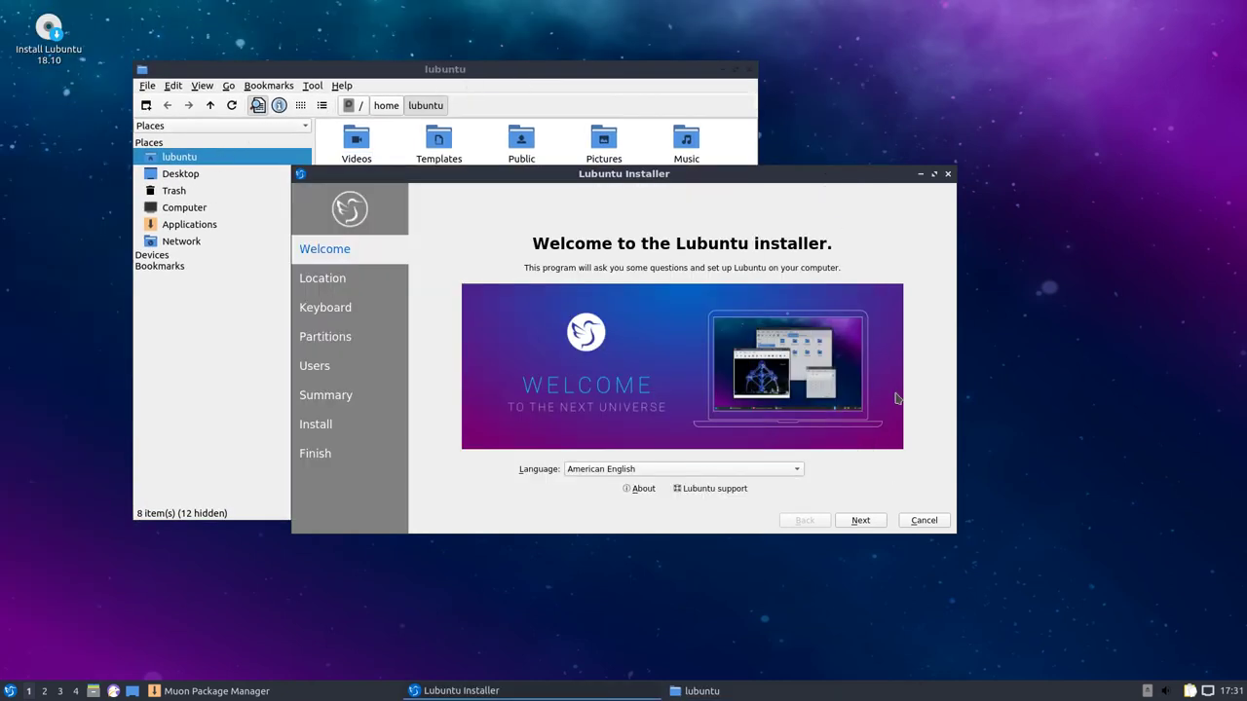
{"action": "left_click", "coordinate": [861, 520]}
{"action": "left_click", "coordinate": [865, 524]}
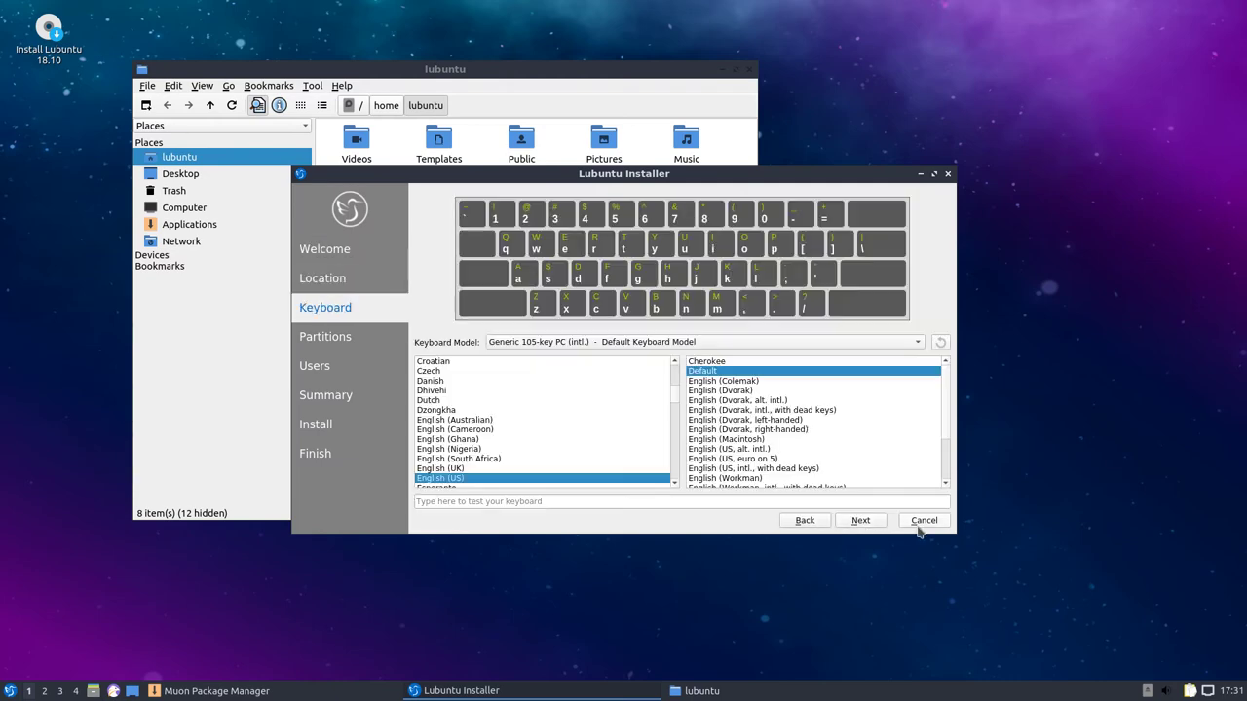
{"action": "left_click", "coordinate": [921, 523]}
{"action": "left_click", "coordinate": [679, 357]}
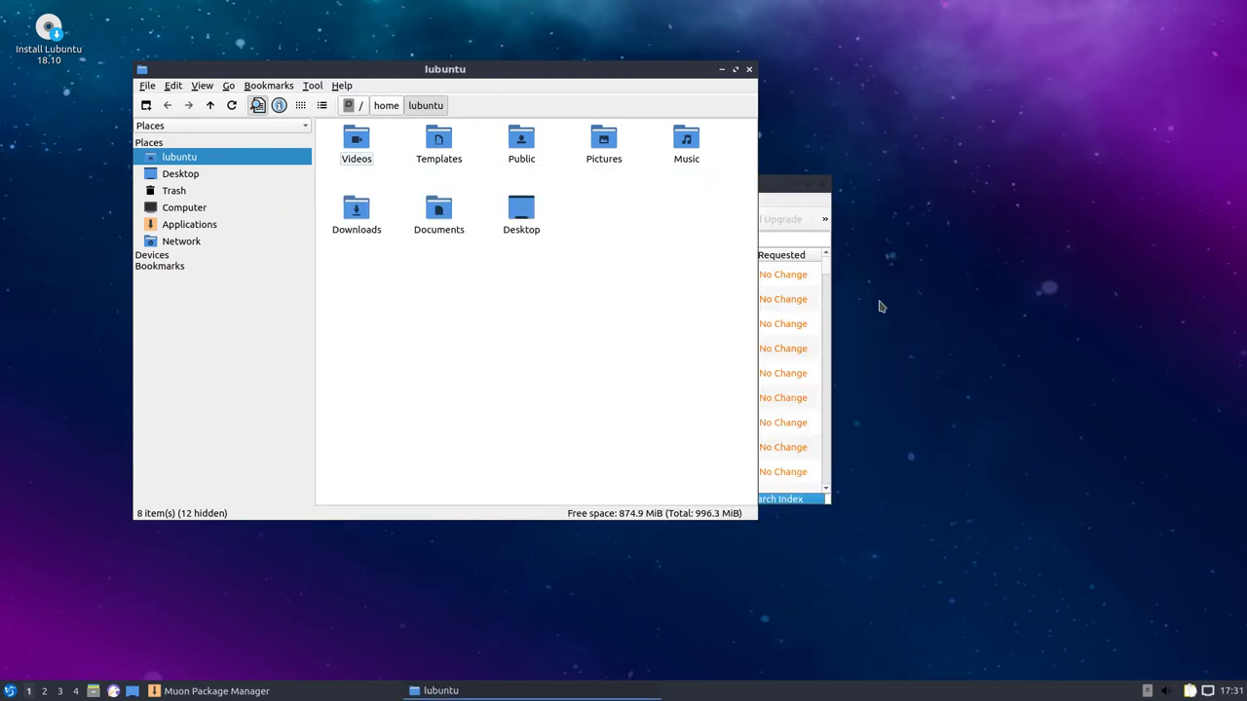
Move the Muon Package Manager window clear of the file manager and check for updates.
{"action": "left_click", "coordinate": [813, 198]}
{"action": "left_click_drag", "start_coordinate": [736, 191], "coordinate": [1039, 107]}
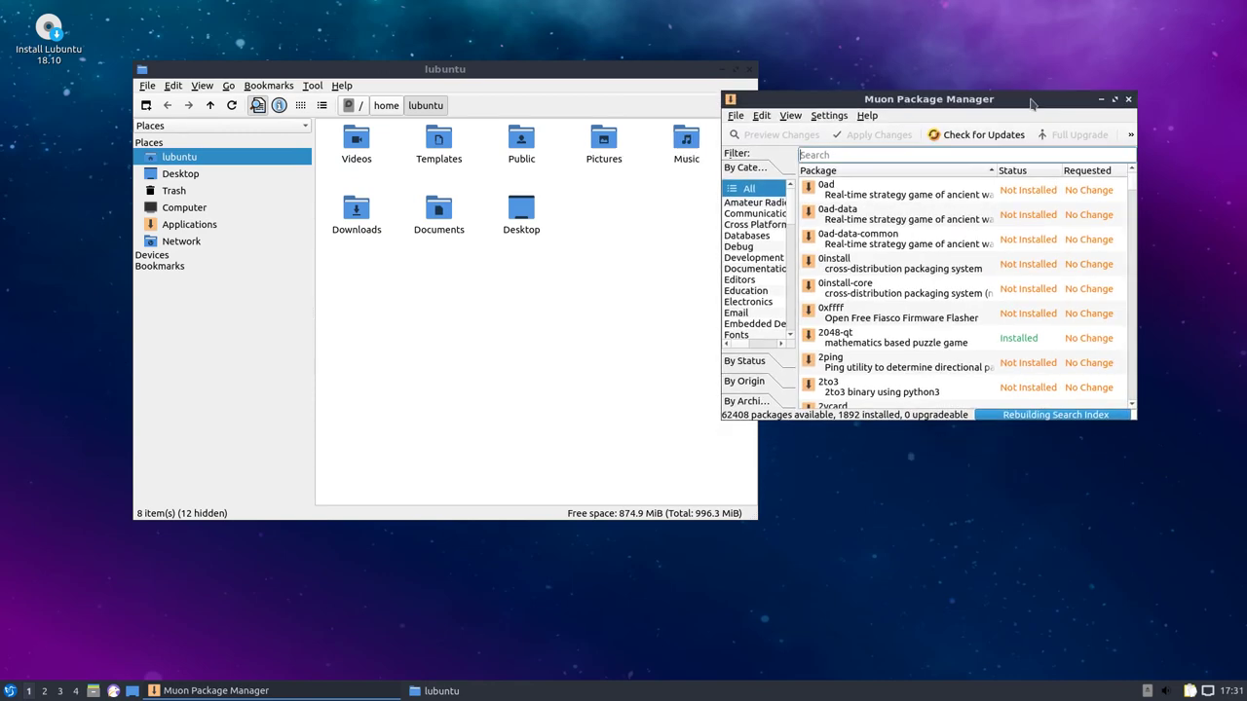
{"action": "left_click", "coordinate": [1004, 138]}
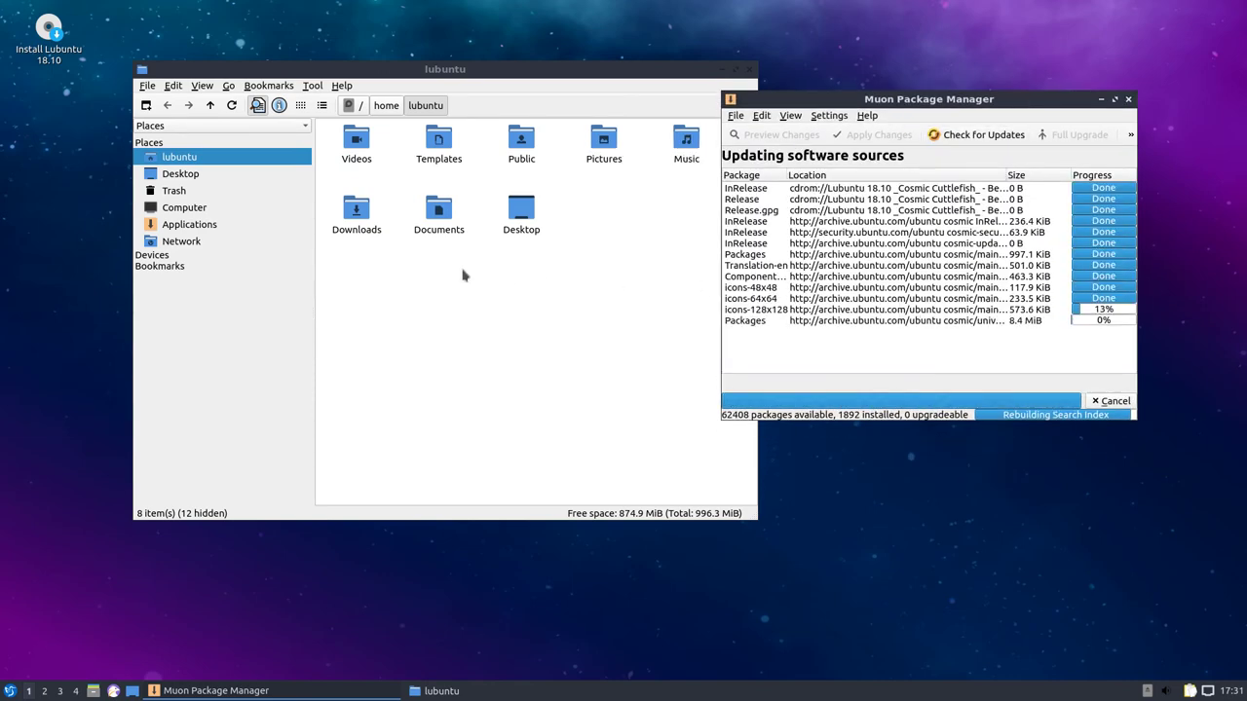
Launch the KCalc calculator from the Accessories applications while the package sources update.
{"action": "left_click", "coordinate": [8, 690]}
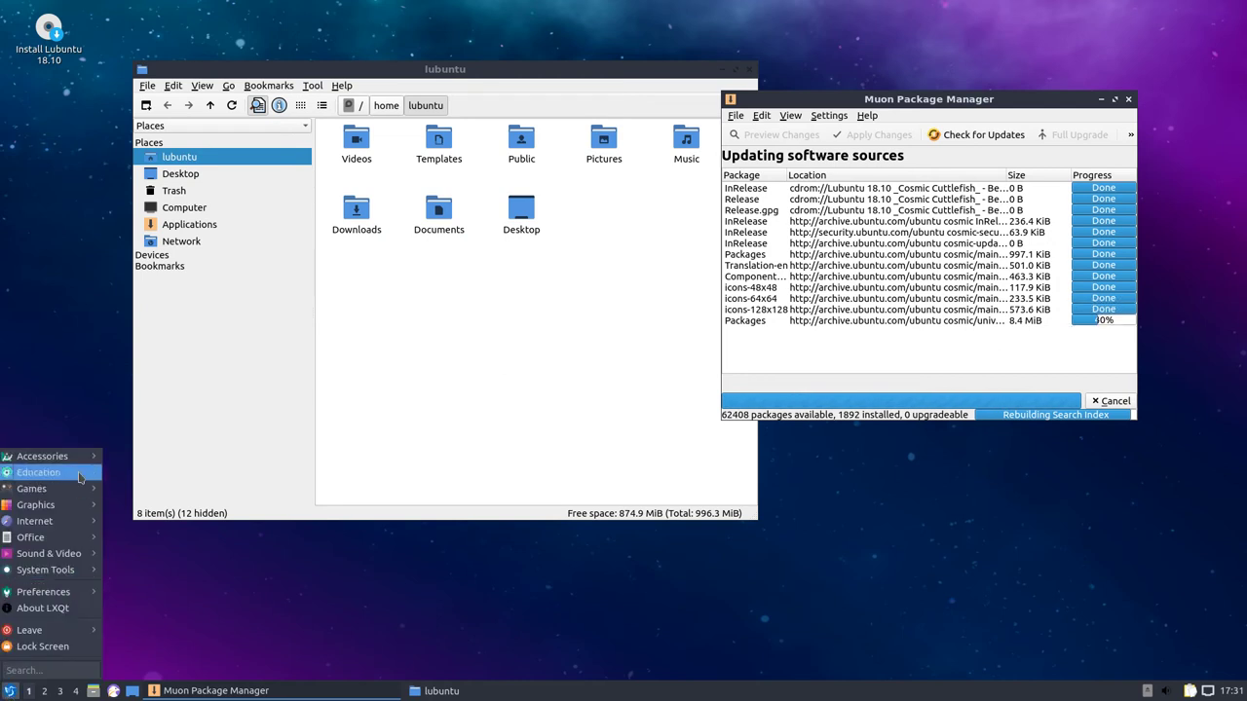
{"action": "mouse_move", "coordinate": [80, 475]}
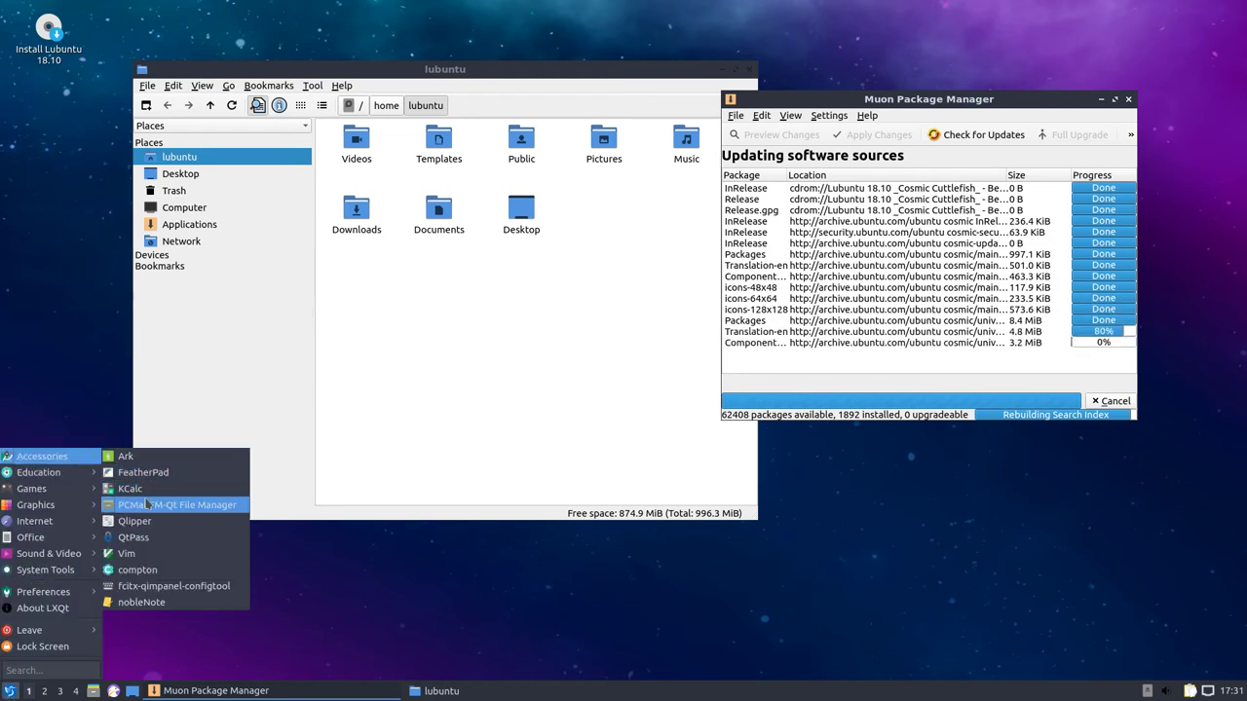
{"action": "left_click", "coordinate": [137, 489]}
Look through the Education and Games categories and launch the LXImage viewer from the Graphics applications.
{"action": "left_click", "coordinate": [9, 690]}
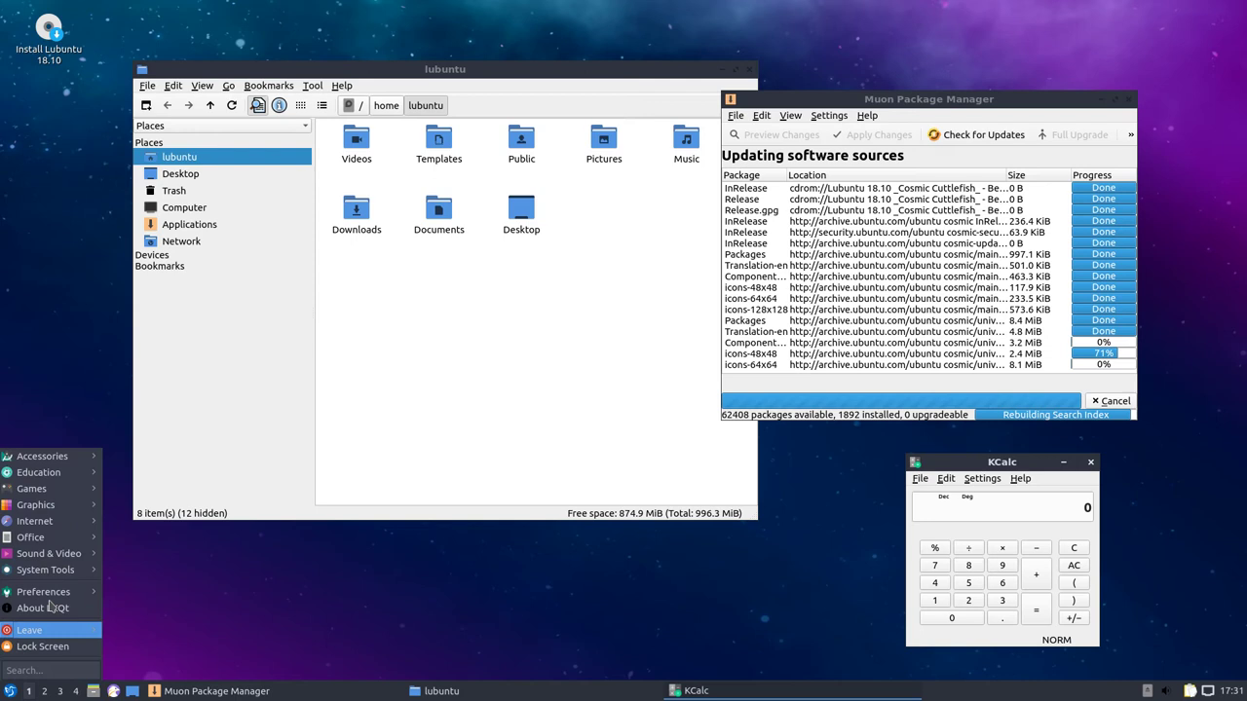
{"action": "mouse_move", "coordinate": [84, 457]}
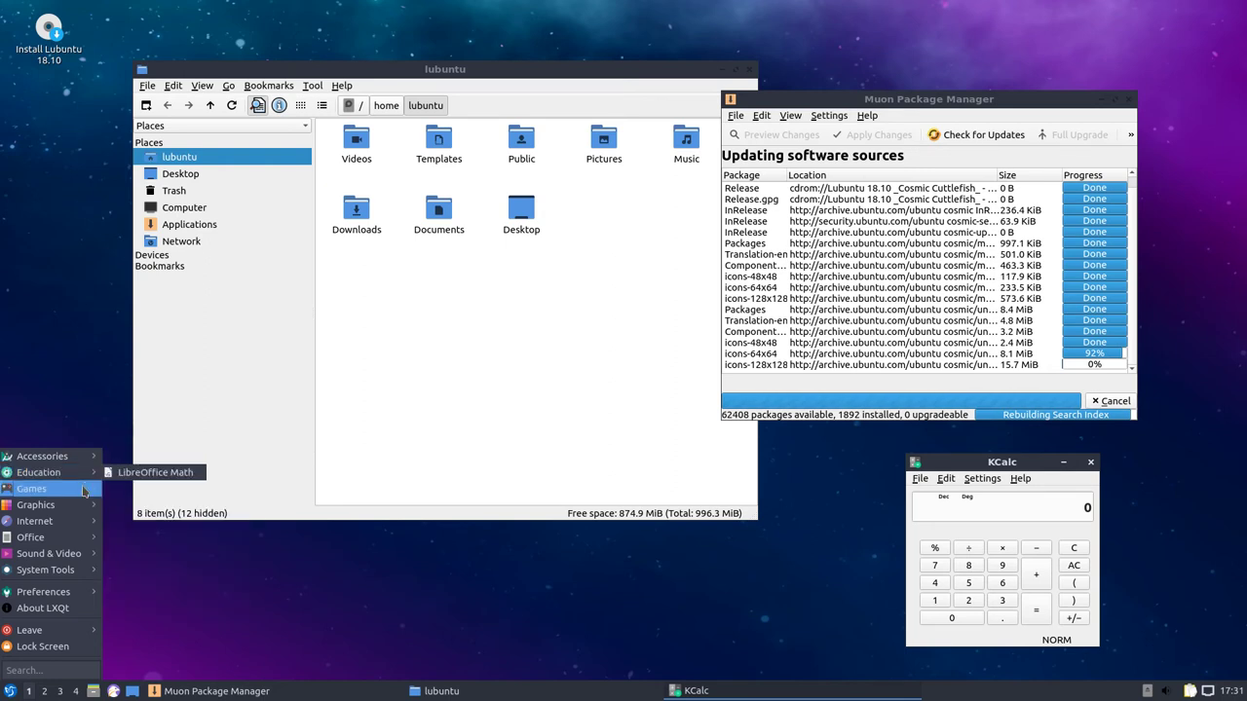
{"action": "mouse_move", "coordinate": [79, 499]}
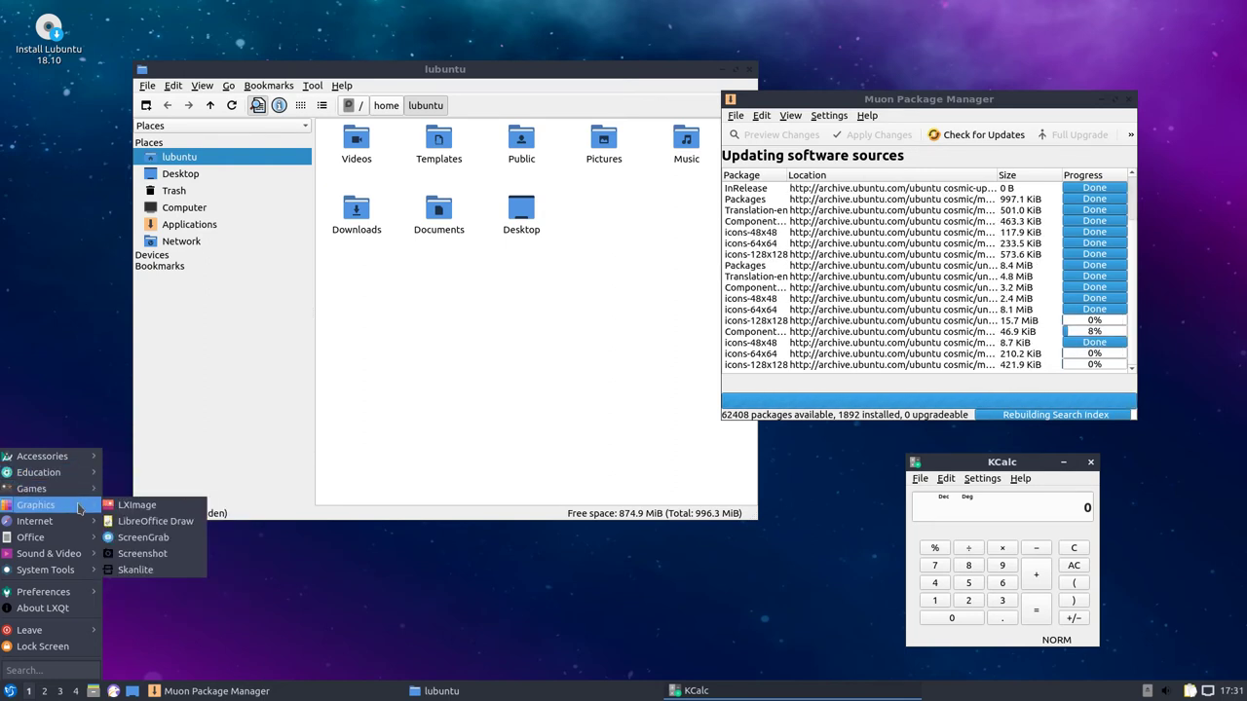
{"action": "left_click", "coordinate": [126, 505]}
Launch LibreOffice Writer for a look at its blank document, and close it again.
{"action": "key", "text": "super"}
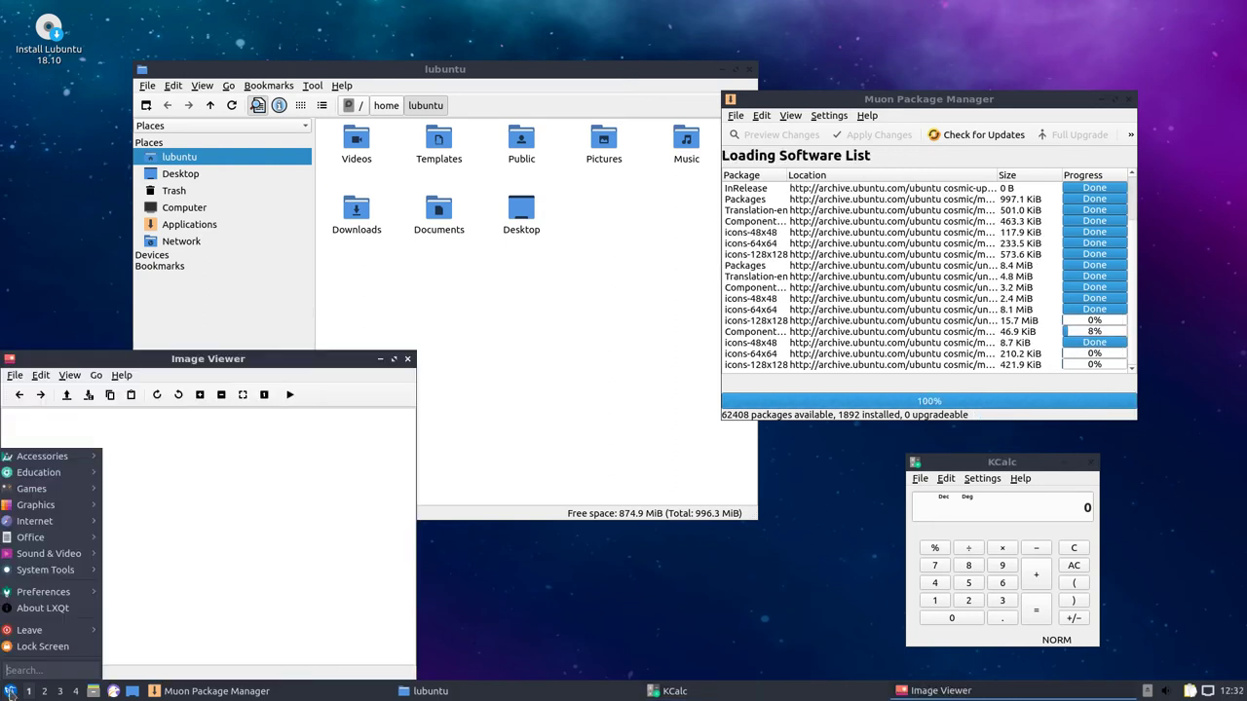
{"action": "mouse_move", "coordinate": [79, 509]}
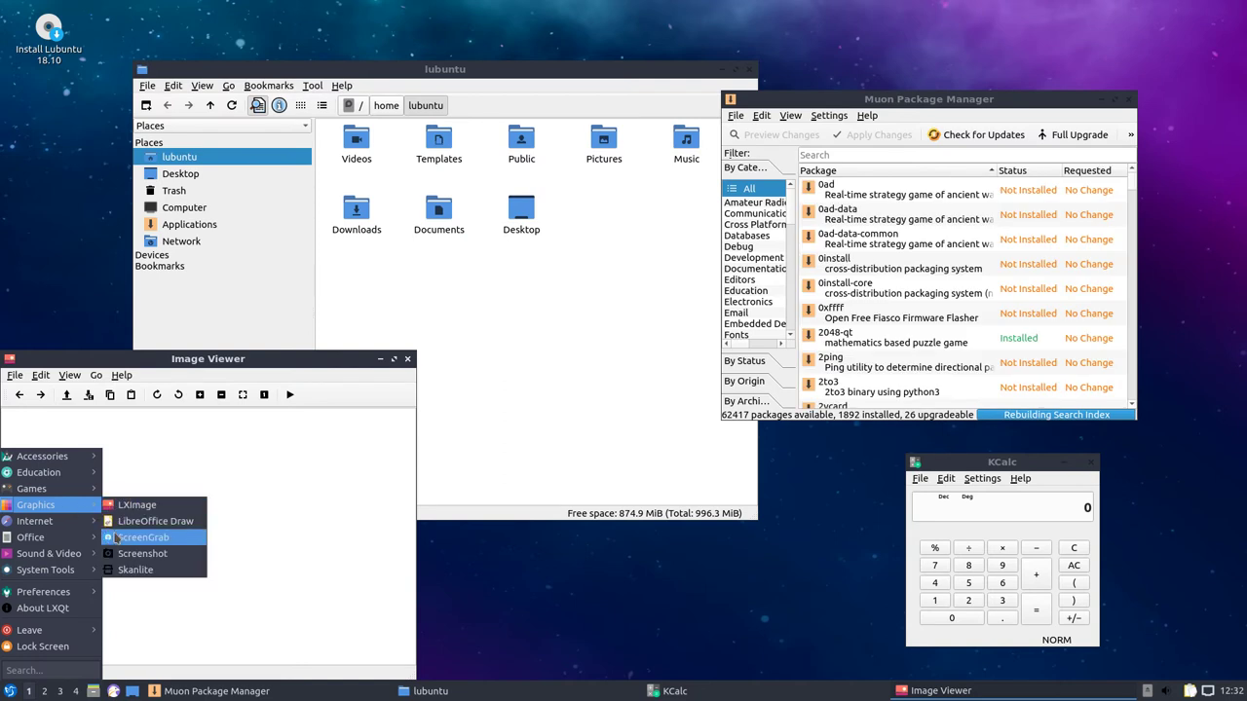
{"action": "mouse_move", "coordinate": [84, 537]}
{"action": "left_click", "coordinate": [153, 619]}
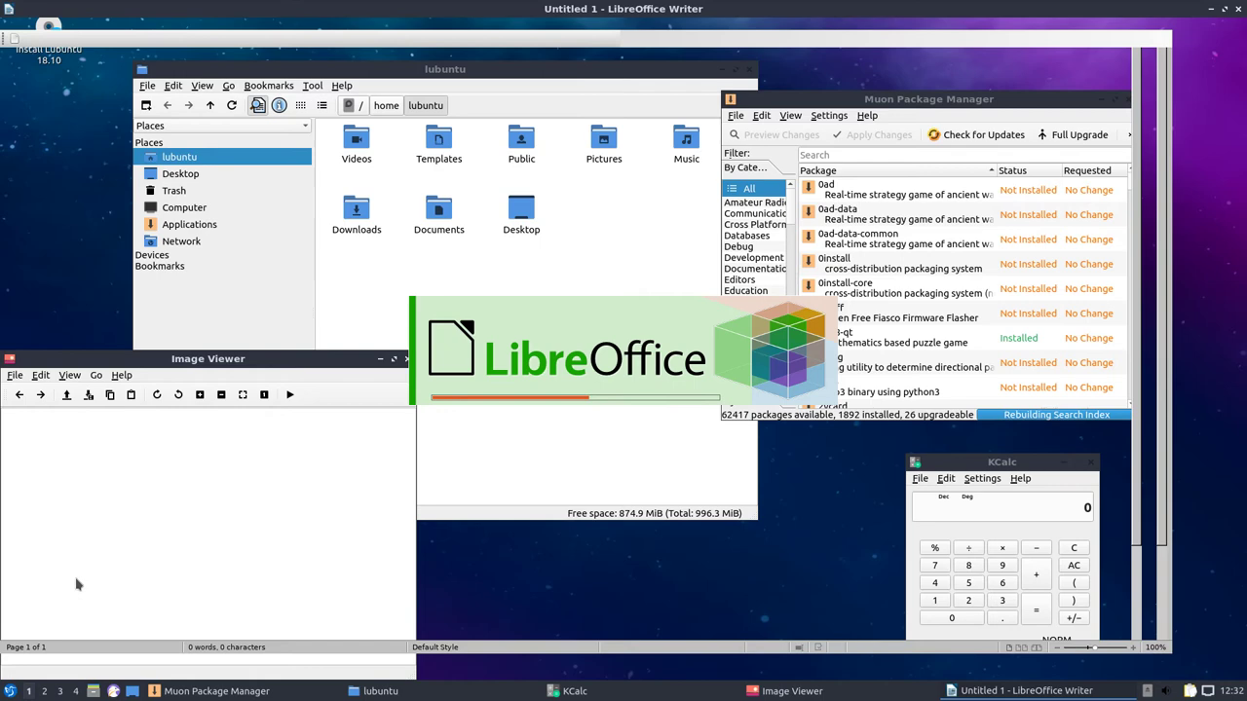
{"action": "left_click", "coordinate": [9, 691]}
{"action": "left_click", "coordinate": [289, 253]}
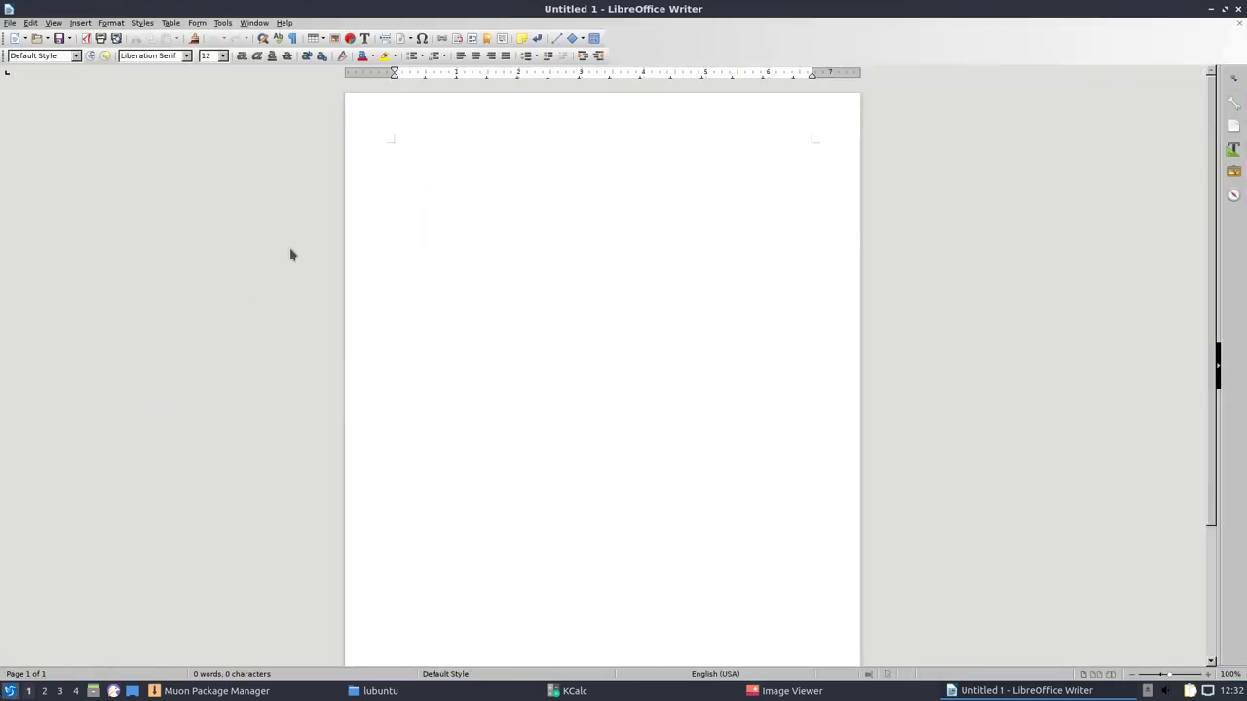
{"action": "left_click", "coordinate": [1237, 10]}
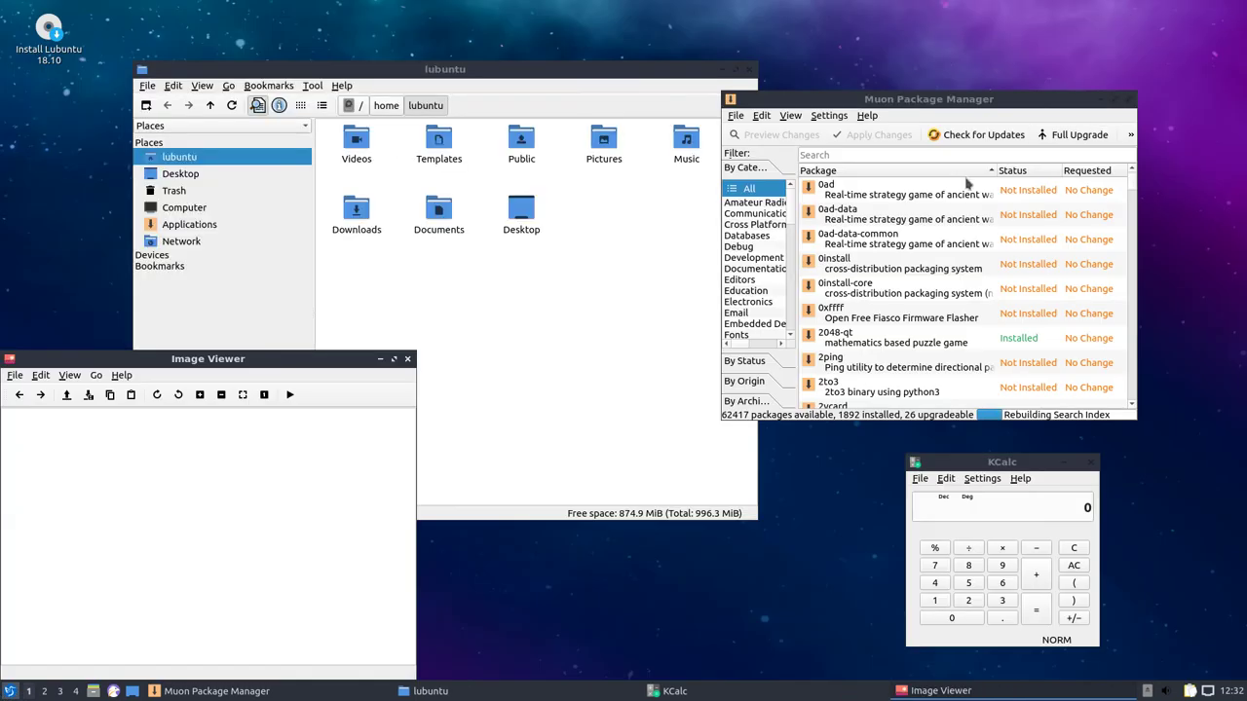
Reposition the Muon Package Manager and KCalc windows on the desktop, and close the calculator.
{"action": "left_click_drag", "start_coordinate": [993, 106], "coordinate": [936, 102]}
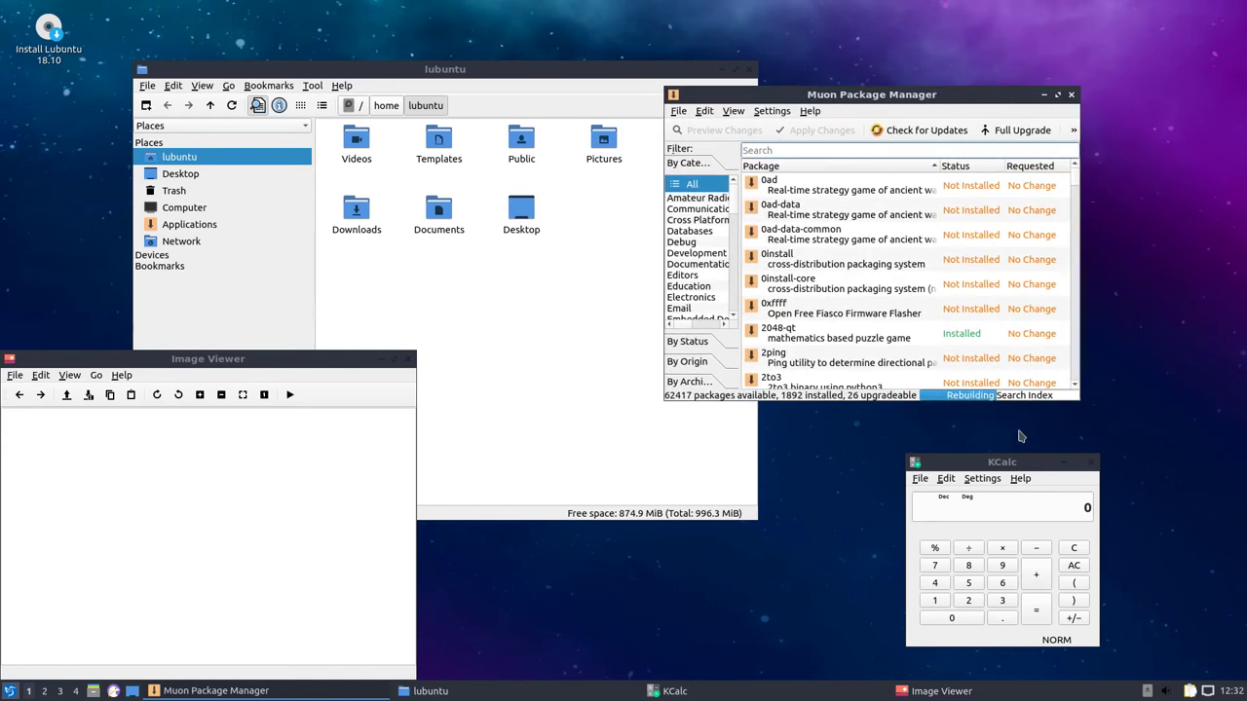
{"action": "left_click", "coordinate": [1166, 691]}
{"action": "left_click_drag", "start_coordinate": [1076, 471], "coordinate": [998, 422]}
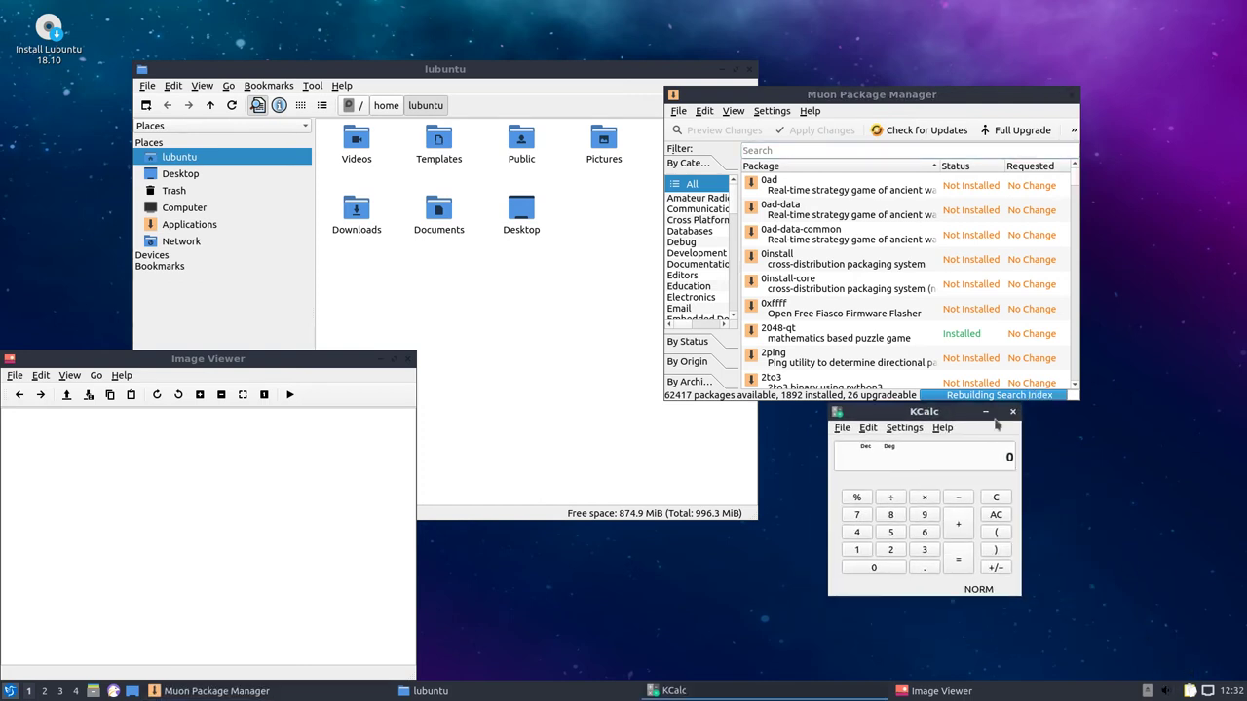
{"action": "left_click", "coordinate": [1030, 112]}
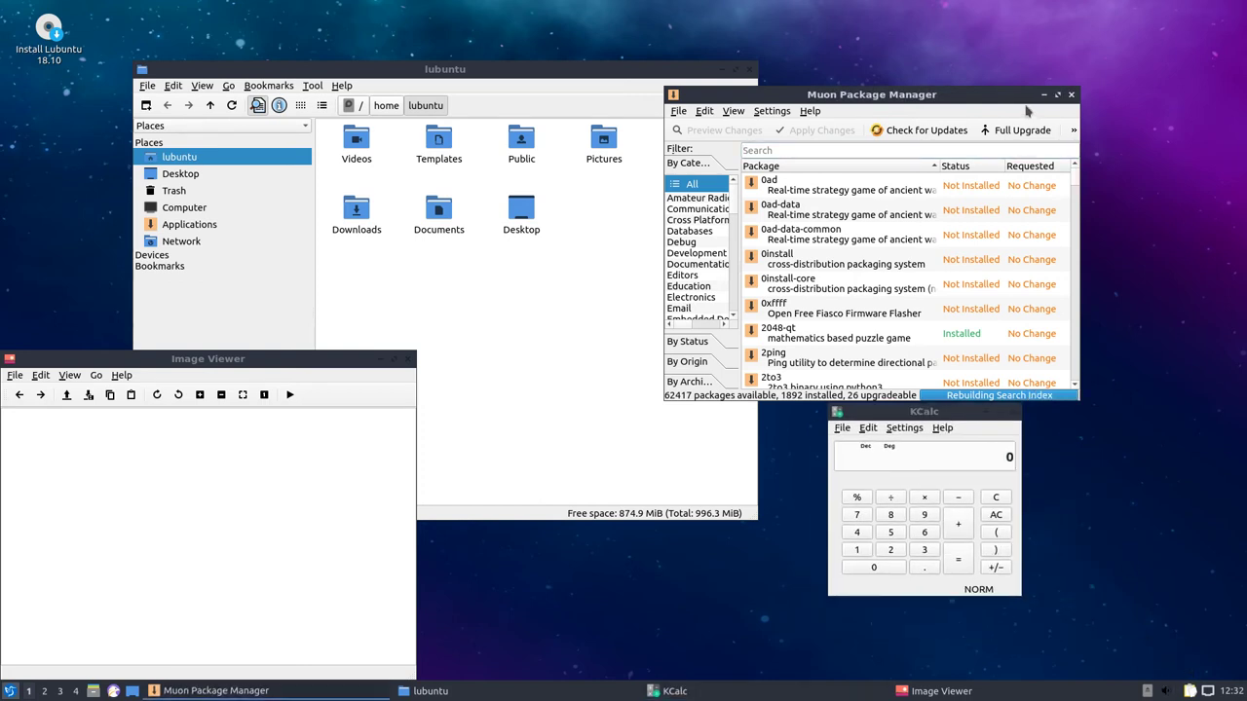
{"action": "left_click", "coordinate": [984, 434]}
{"action": "left_click", "coordinate": [1013, 416]}
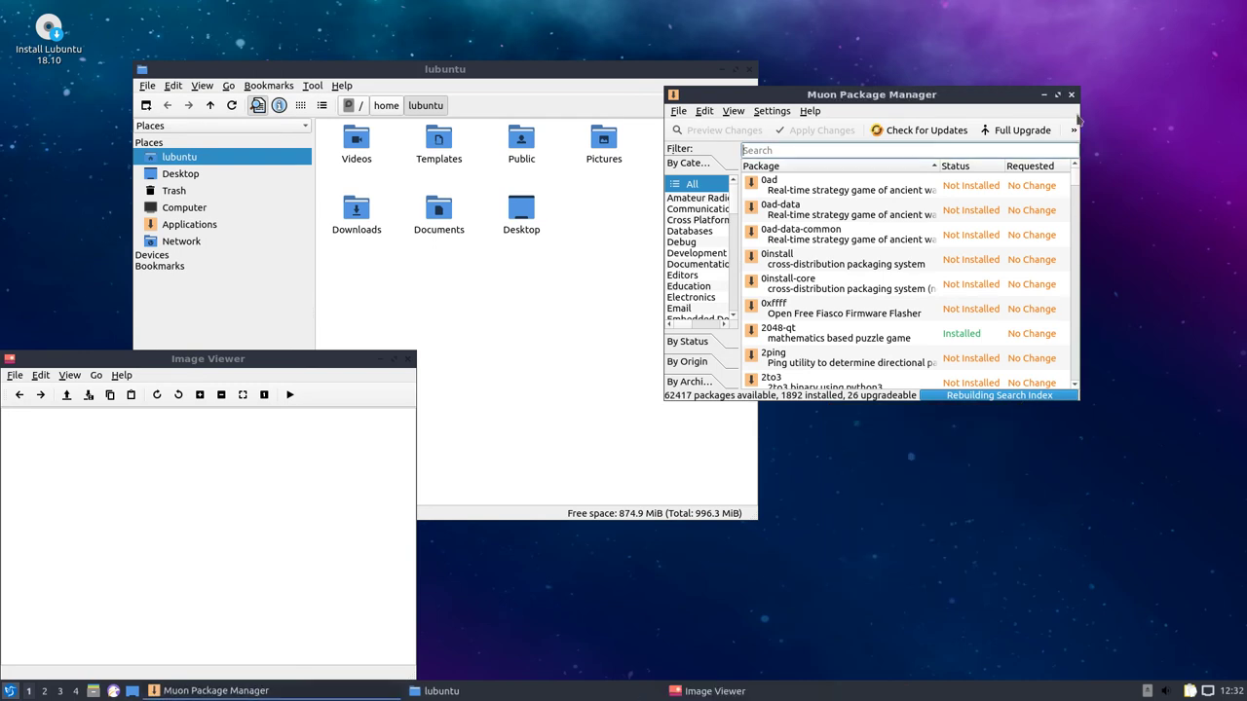
Close the Muon Package Manager, file manager and Image Viewer windows to clear the desktop.
{"action": "left_click", "coordinate": [1073, 95]}
{"action": "left_click_drag", "start_coordinate": [699, 74], "coordinate": [808, 76]}
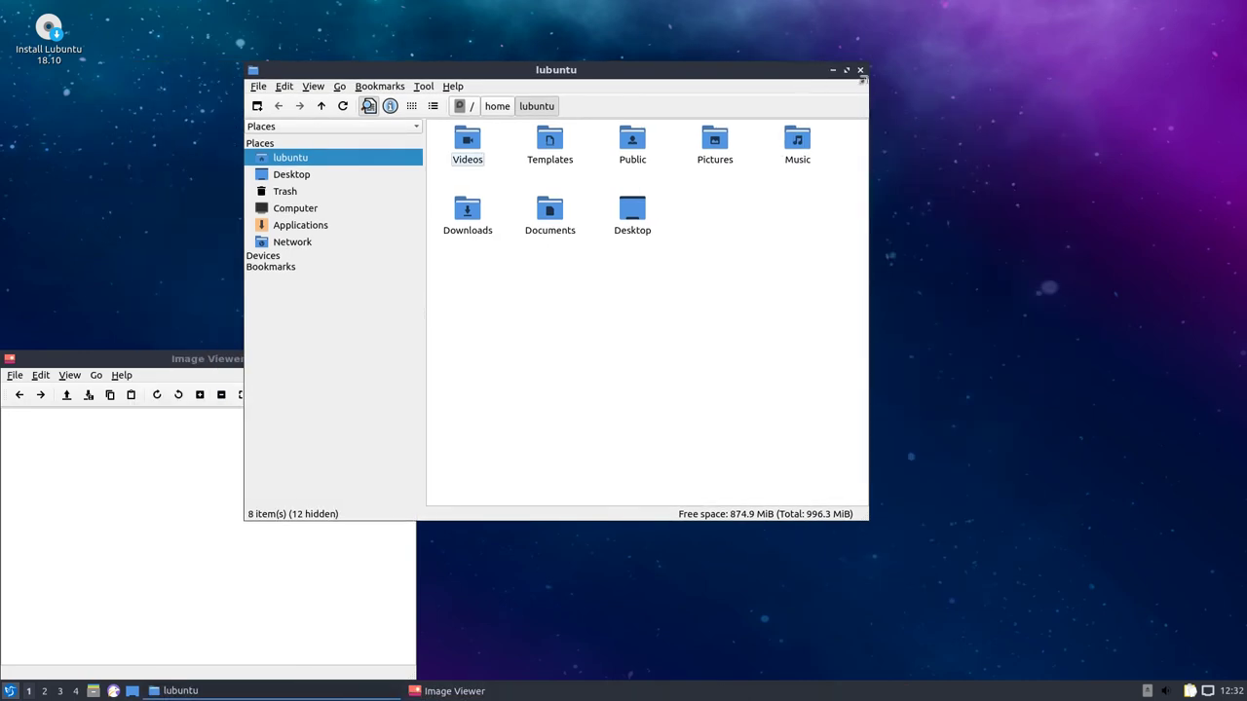
{"action": "left_click", "coordinate": [859, 70]}
{"action": "left_click_drag", "start_coordinate": [328, 362], "coordinate": [493, 195]}
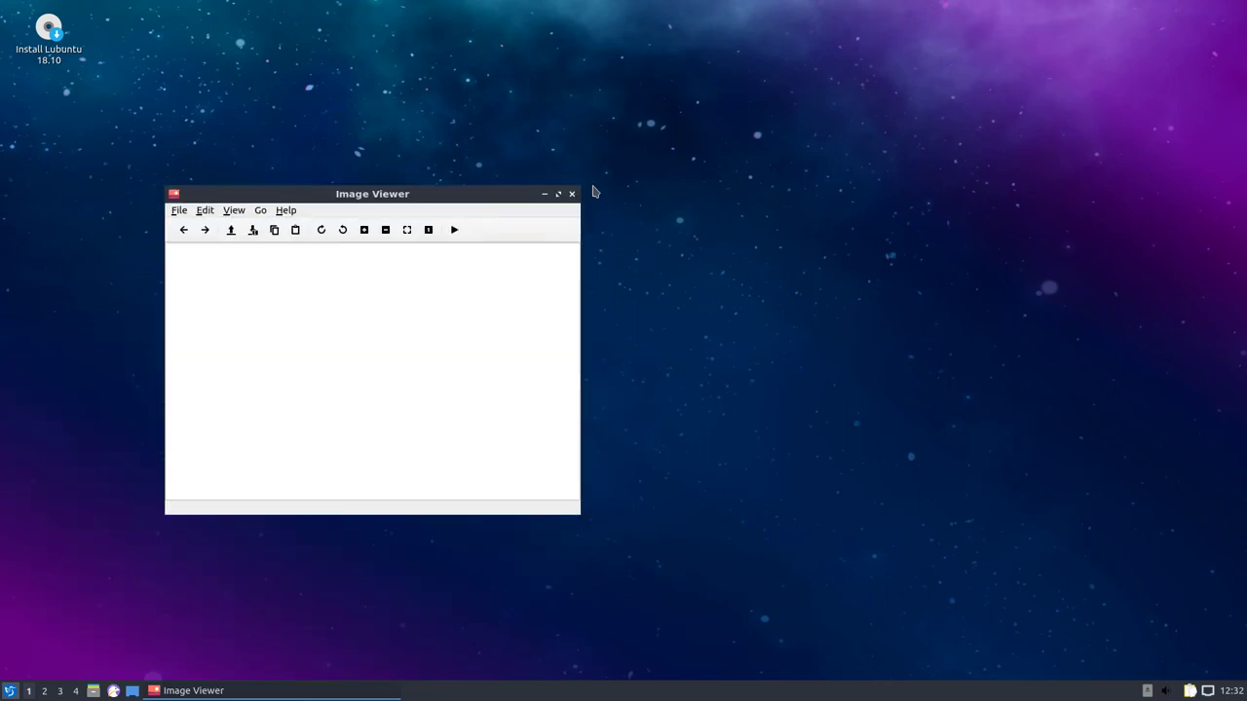
{"action": "left_click", "coordinate": [572, 194]}
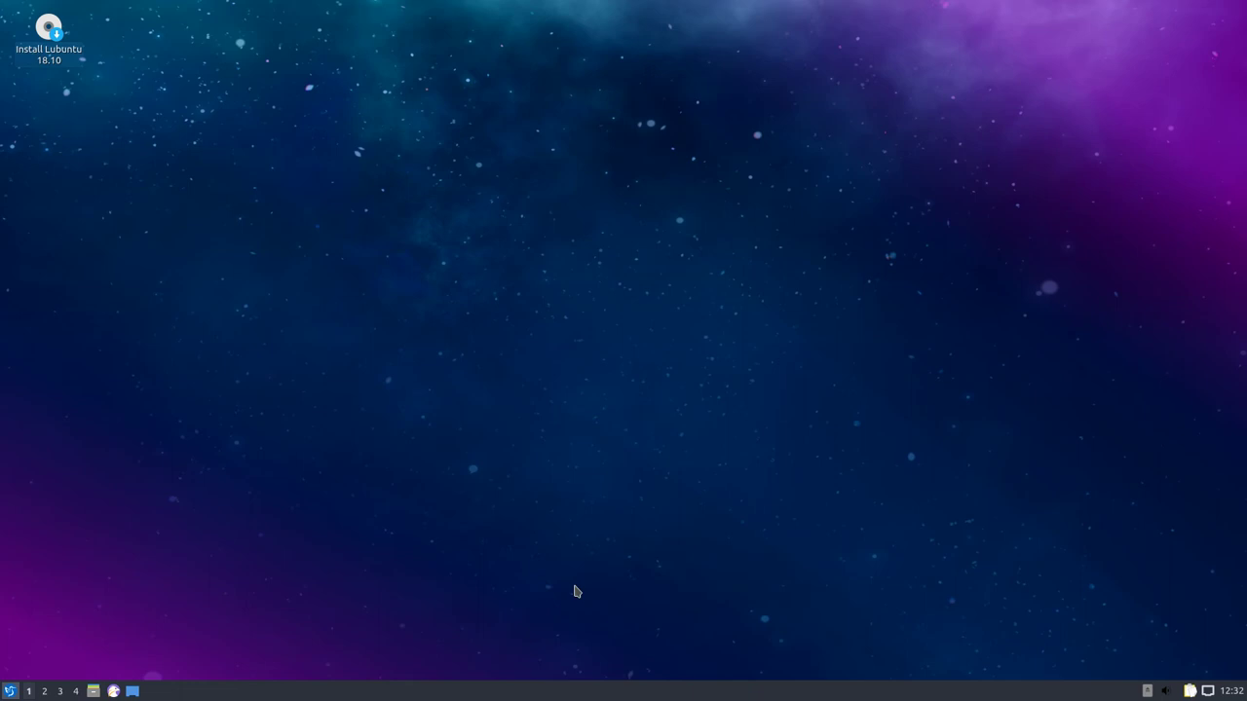
Open the panel's configuration and set its position to Top of desktop.
{"action": "right_click", "coordinate": [562, 693]}
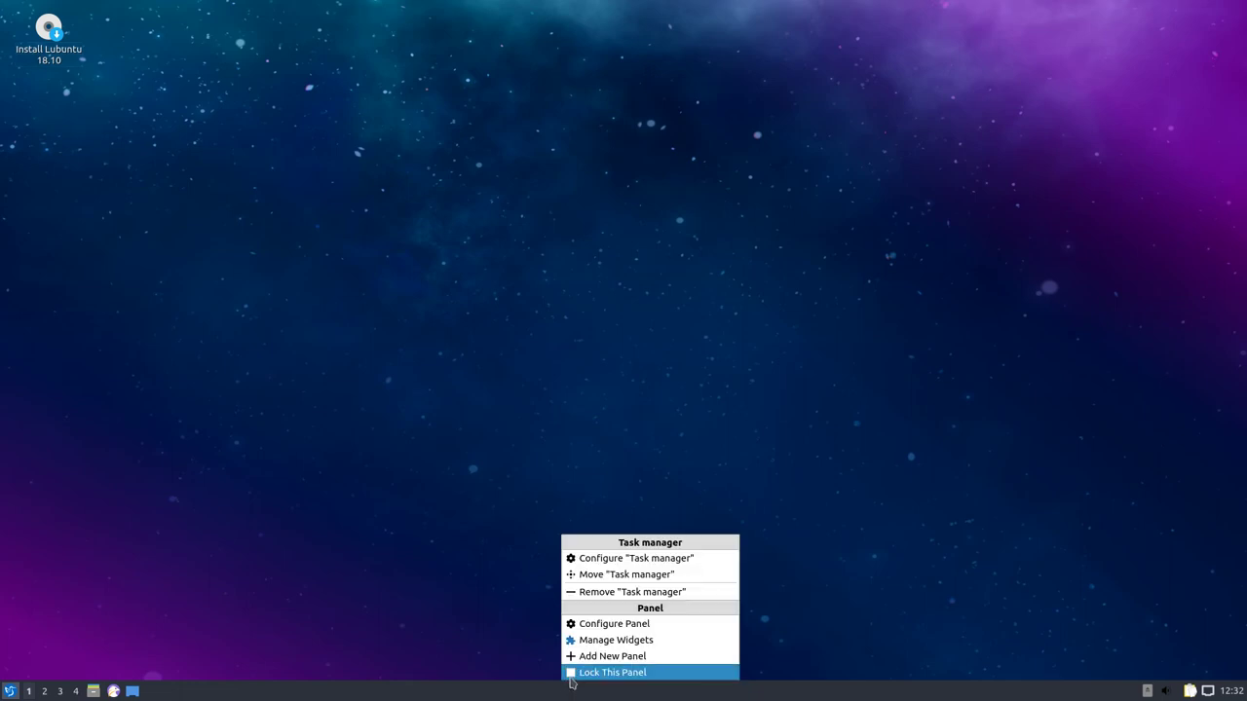
{"action": "left_click", "coordinate": [640, 627]}
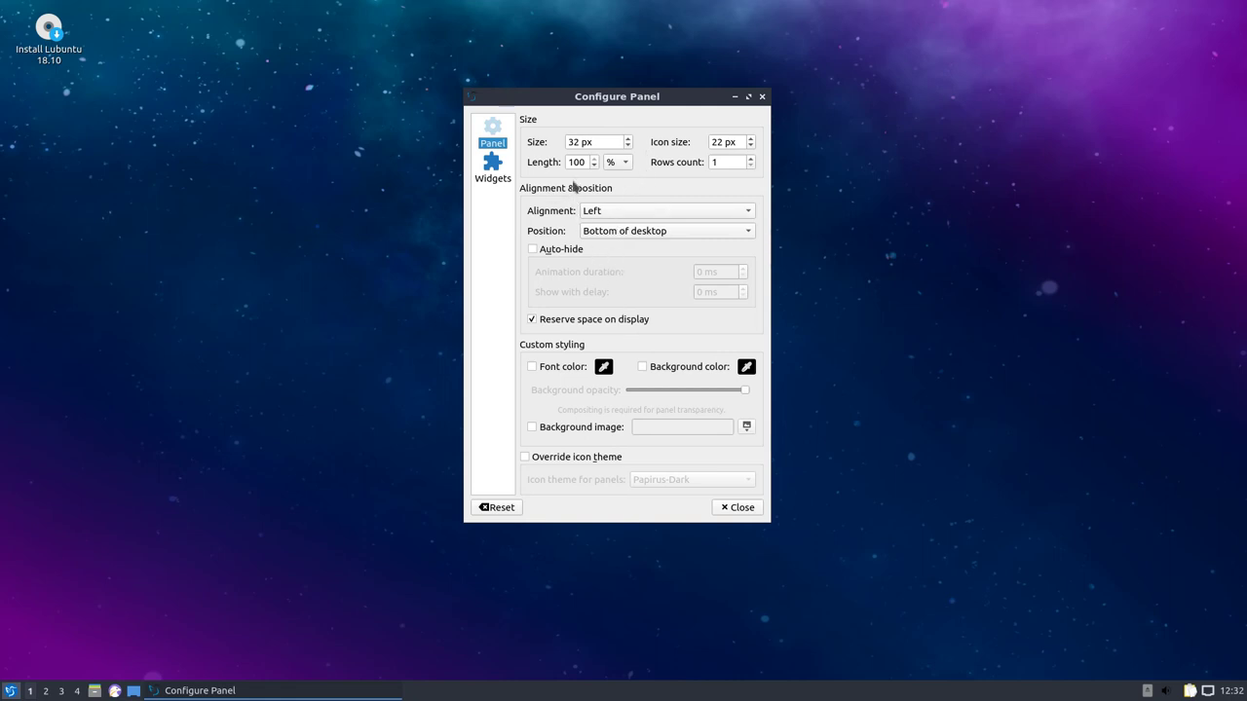
{"action": "left_click", "coordinate": [614, 231]}
{"action": "left_click", "coordinate": [618, 183]}
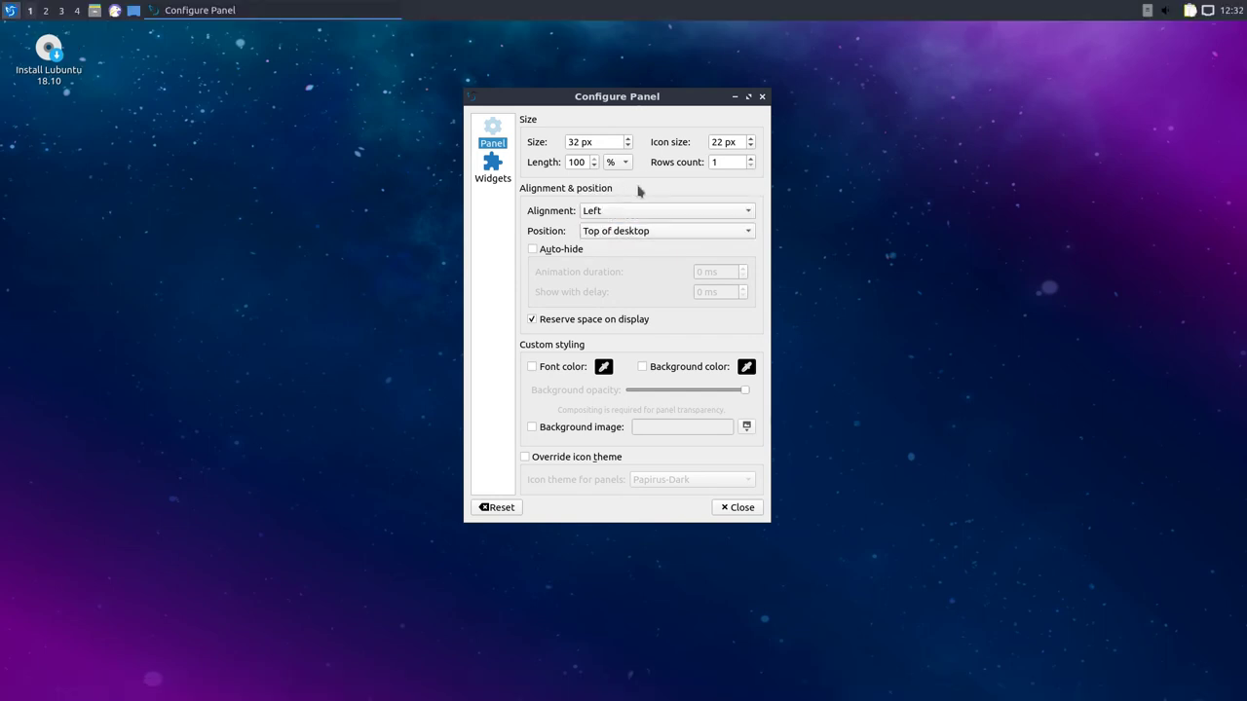
Review the list of widgets in the panel configuration, and close the configuration window.
{"action": "left_click", "coordinate": [502, 177]}
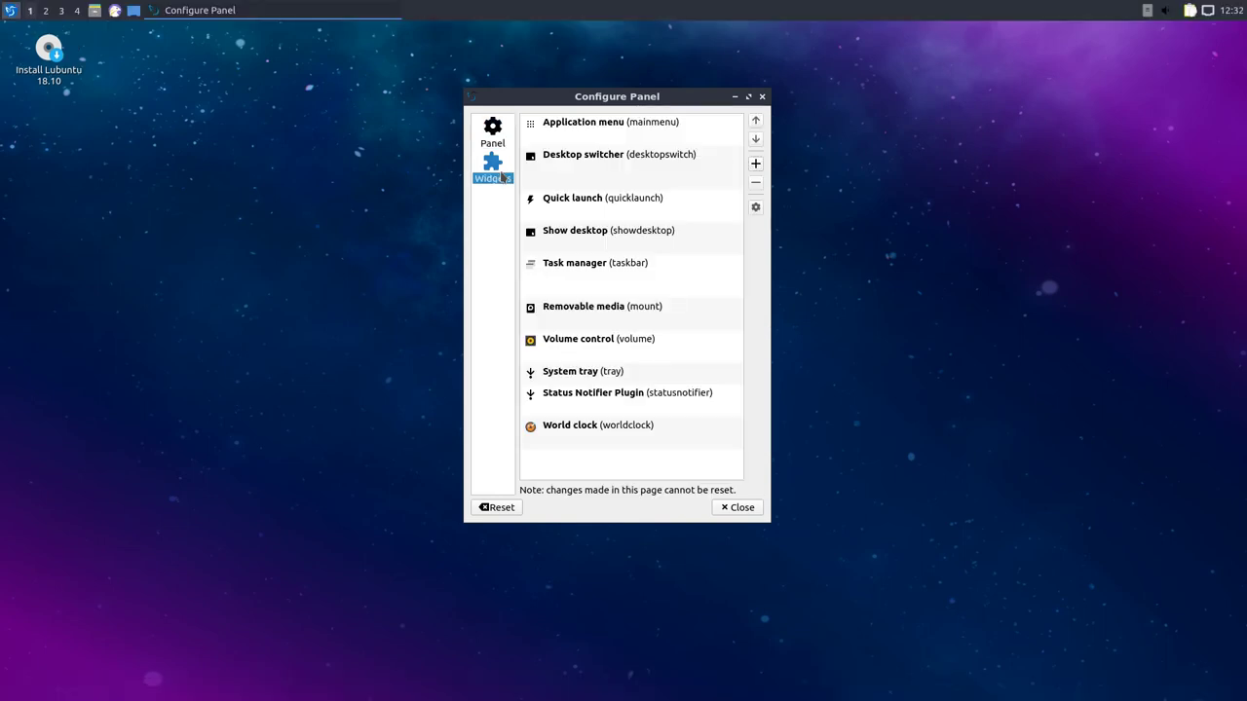
{"action": "left_click", "coordinate": [502, 141]}
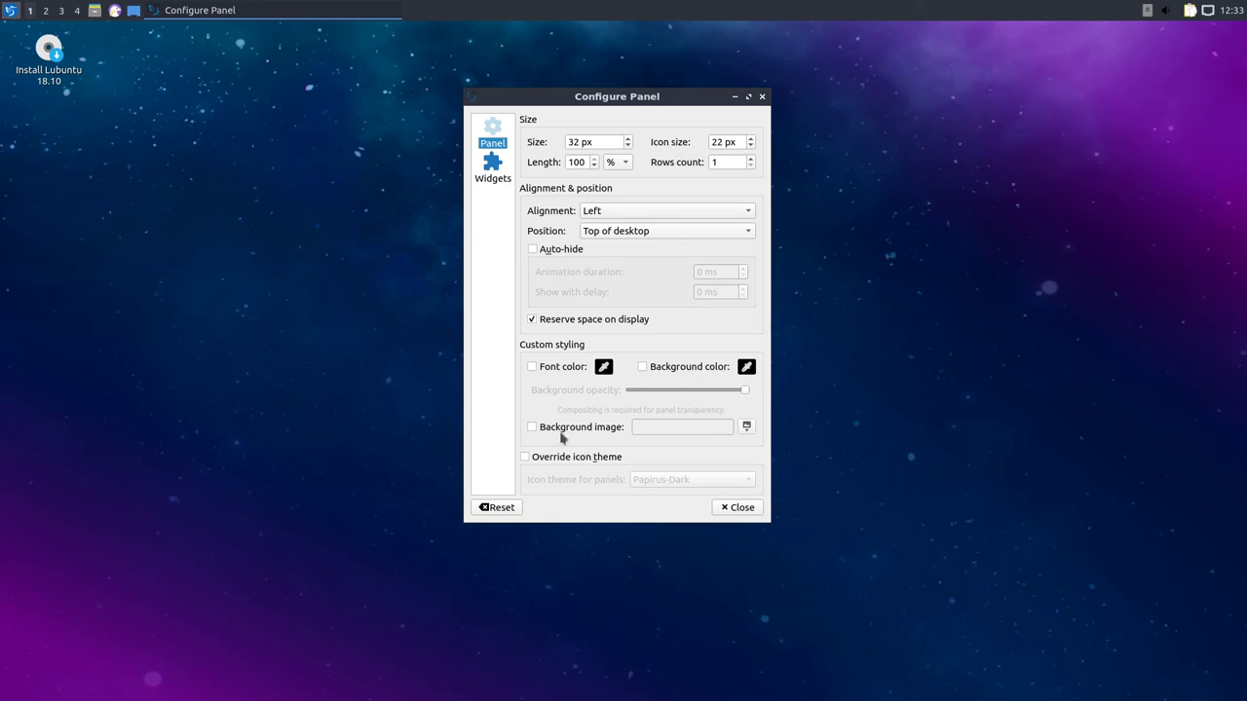
{"action": "left_click", "coordinate": [736, 508]}
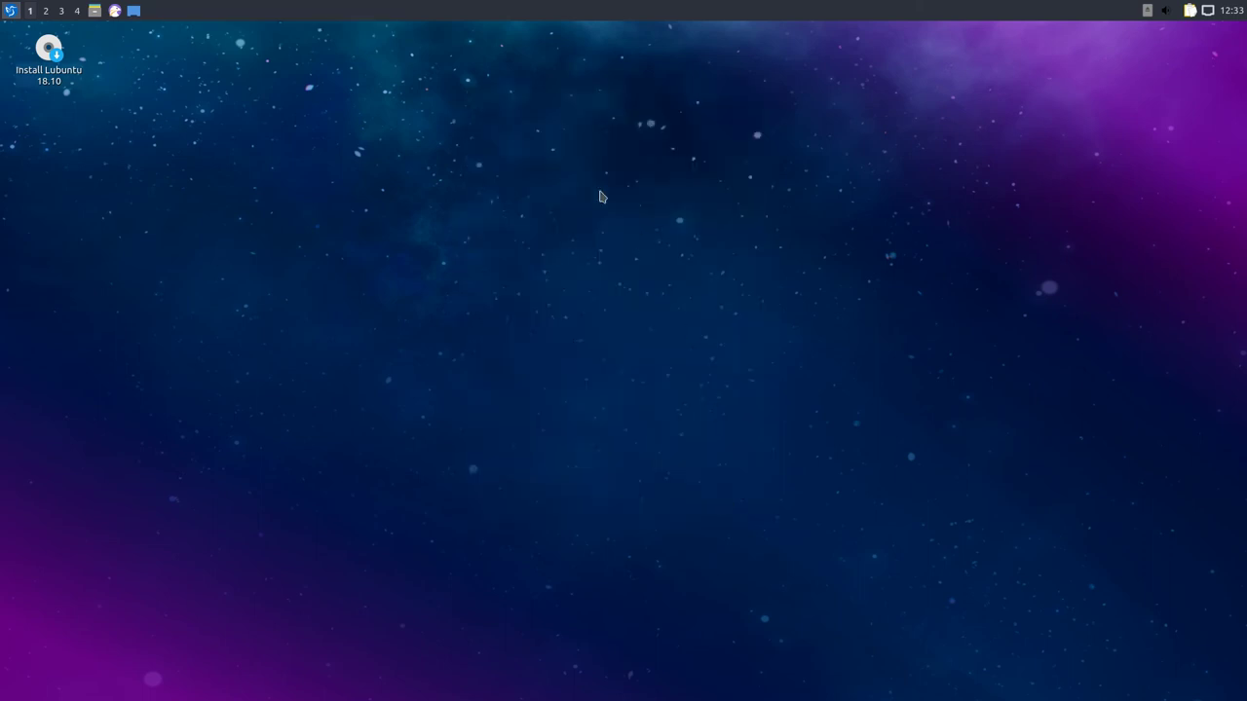
Reopen the panel configuration and try the Auto-hide option, switching it on and off again.
{"action": "right_click", "coordinate": [535, 12]}
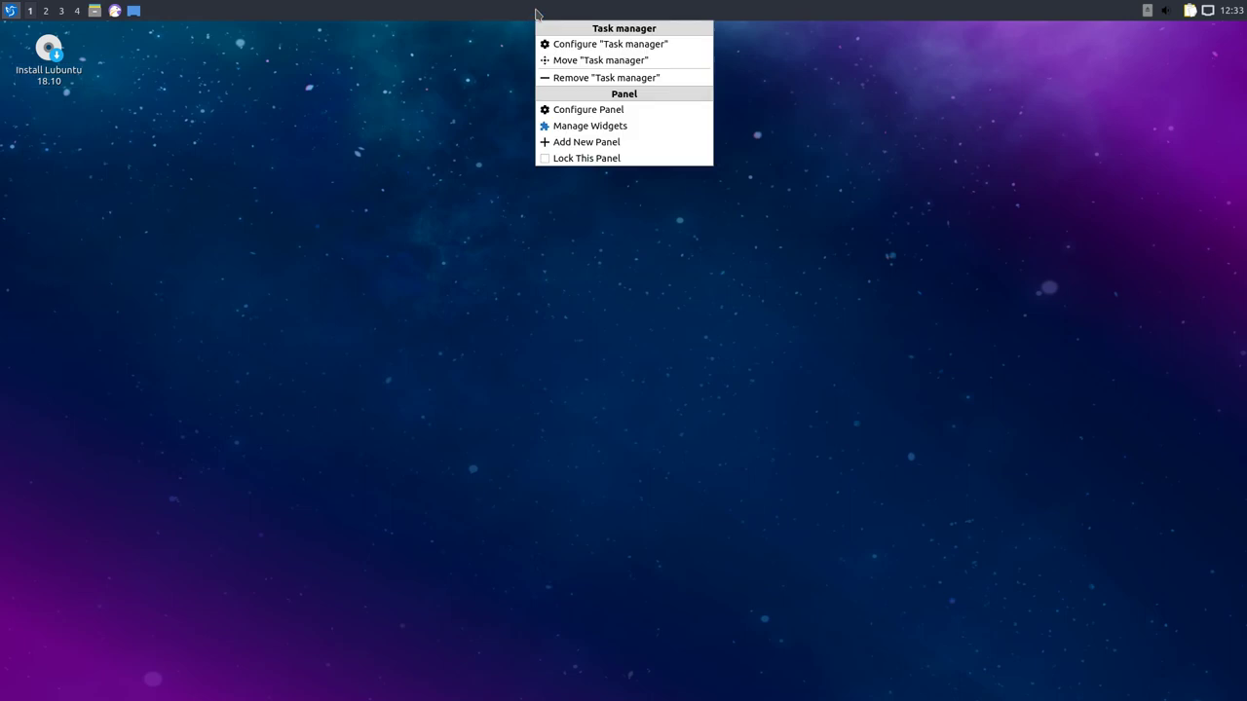
{"action": "left_click", "coordinate": [598, 110]}
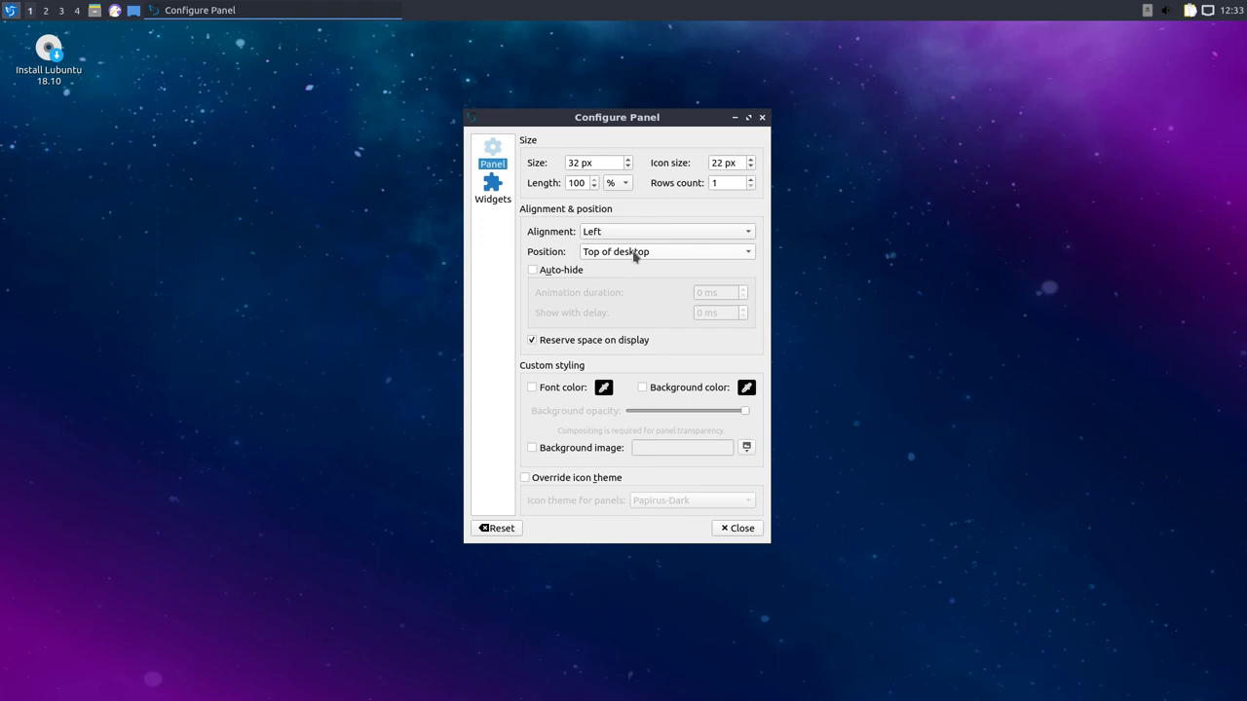
{"action": "left_click", "coordinate": [560, 270]}
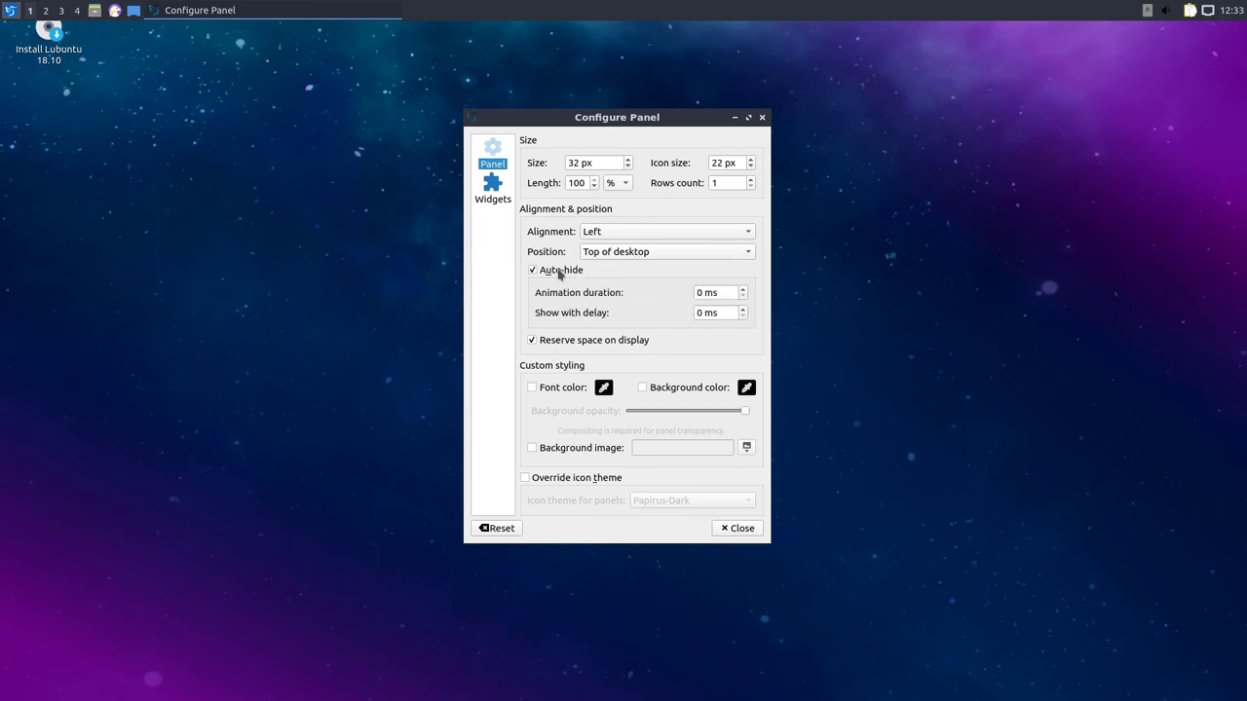
{"action": "left_click", "coordinate": [560, 272]}
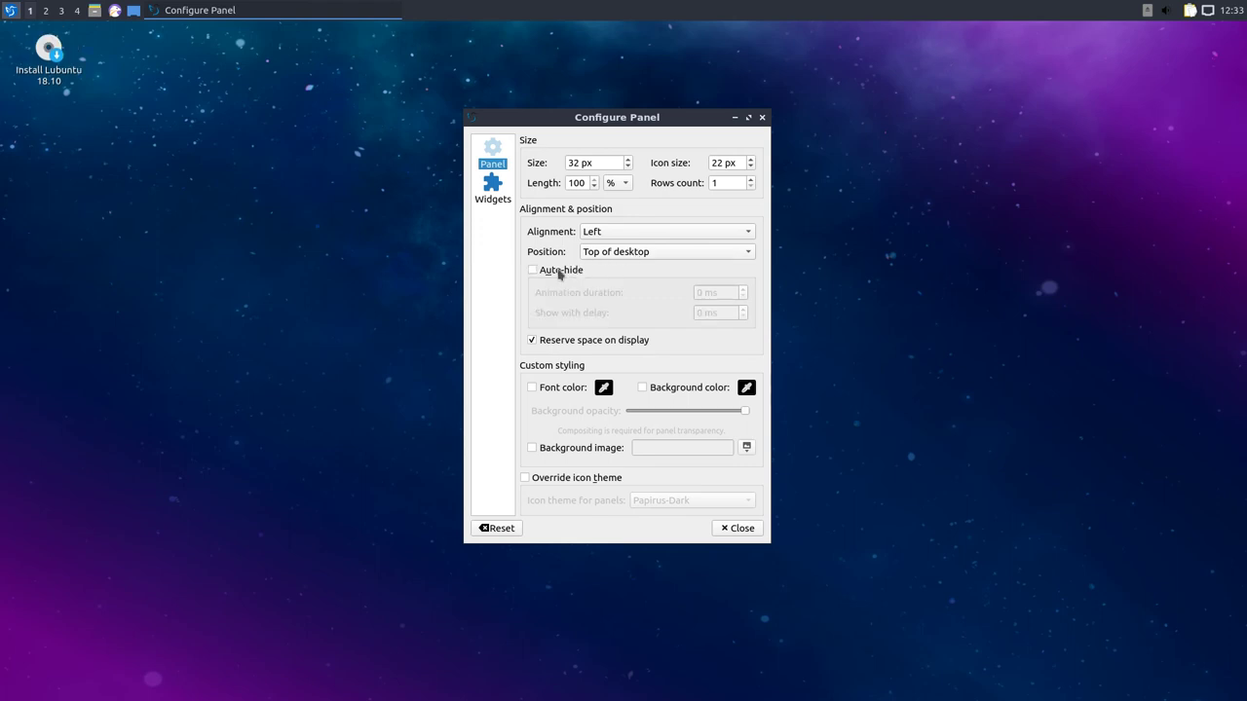
Try a custom background color and lower opacity for the panel, restore the default styling, and close the configuration.
{"action": "left_click", "coordinate": [573, 392]}
{"action": "left_click", "coordinate": [573, 392]}
{"action": "left_click", "coordinate": [667, 390]}
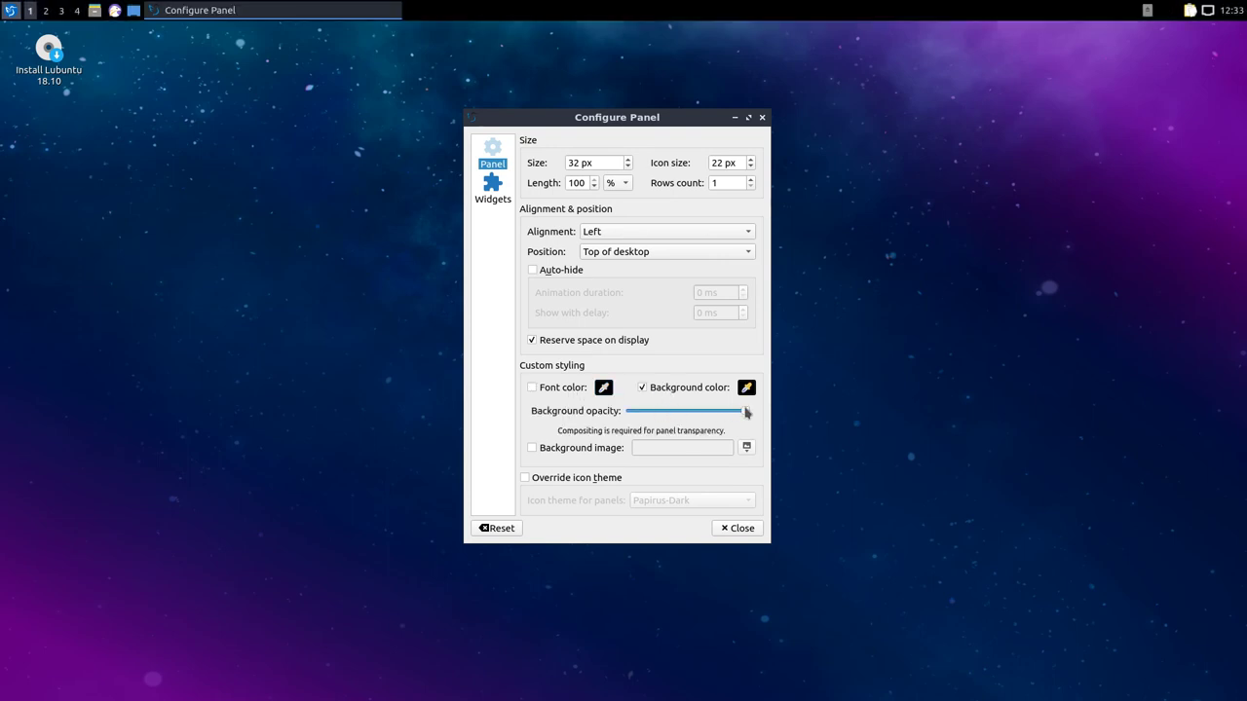
{"action": "left_click_drag", "start_coordinate": [746, 413], "coordinate": [676, 413]}
{"action": "left_click", "coordinate": [641, 390]}
{"action": "left_click", "coordinate": [642, 391]}
{"action": "left_click_drag", "start_coordinate": [675, 411], "coordinate": [822, 422]}
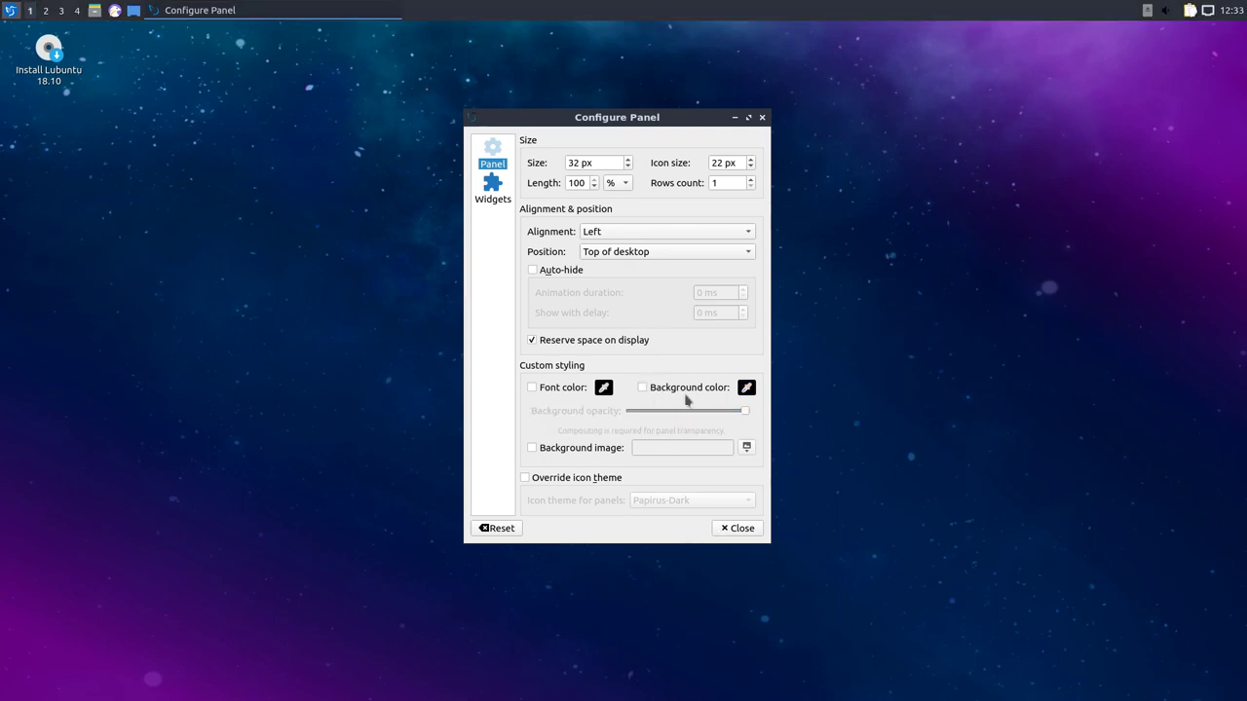
{"action": "left_click", "coordinate": [737, 528]}
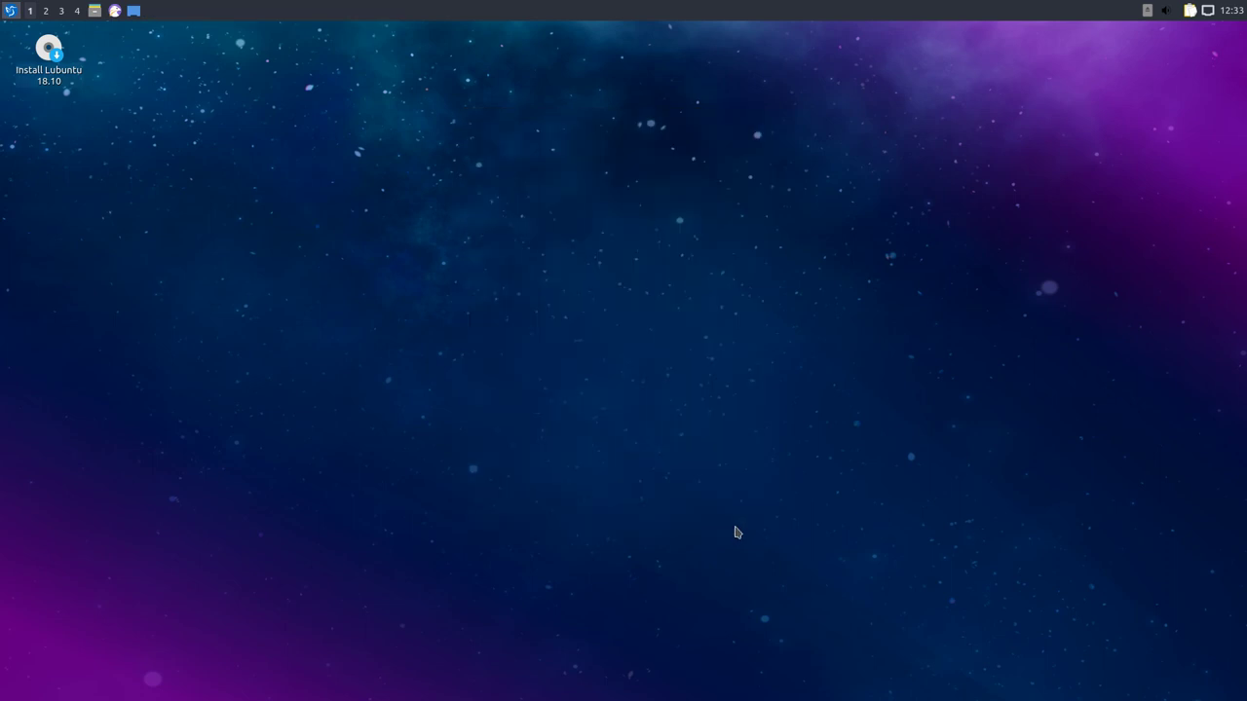
Browse the Sound & Video, Internet, Graphics and Accessories categories of the application menu for the installed programs.
{"action": "left_click", "coordinate": [11, 13]}
{"action": "mouse_move", "coordinate": [69, 134]}
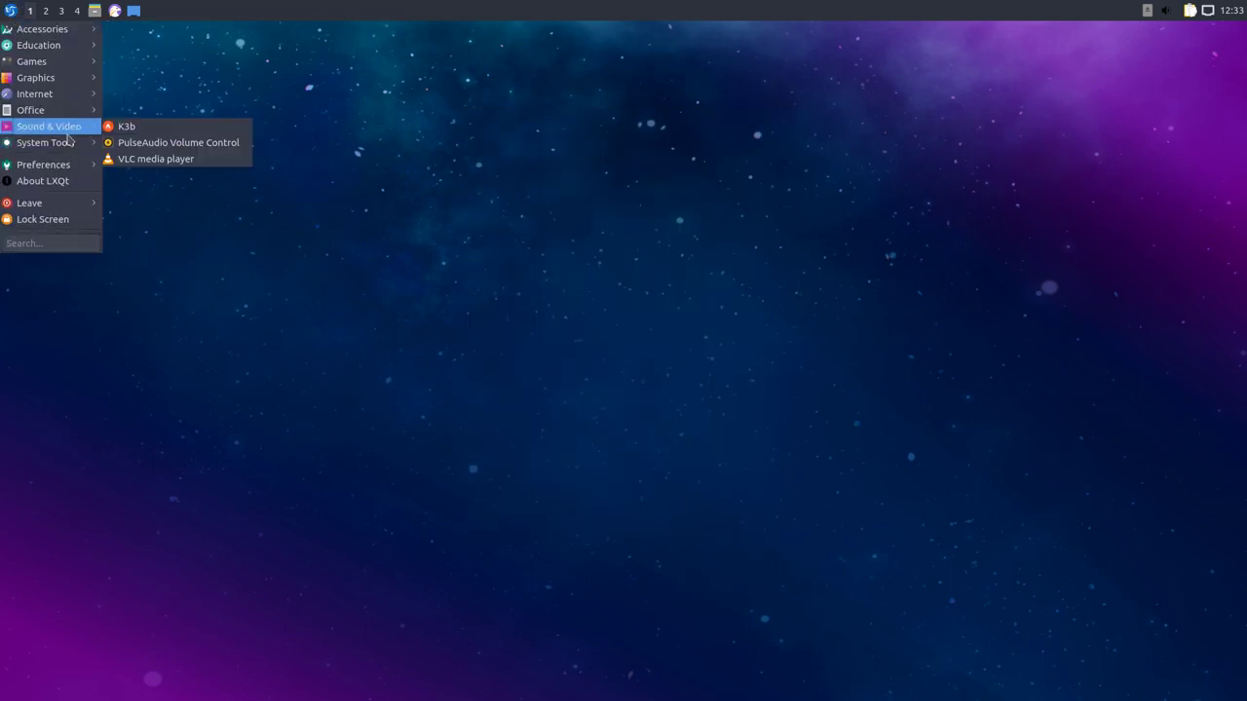
{"action": "mouse_move", "coordinate": [70, 100]}
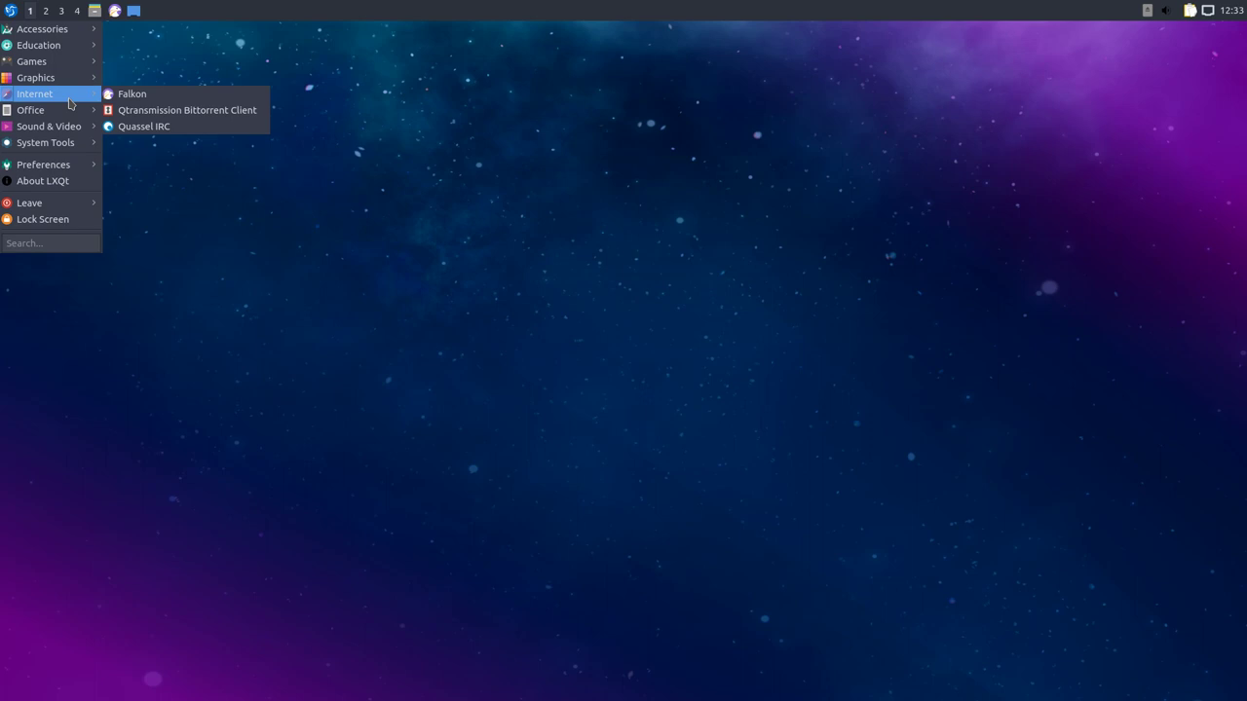
{"action": "mouse_move", "coordinate": [89, 77]}
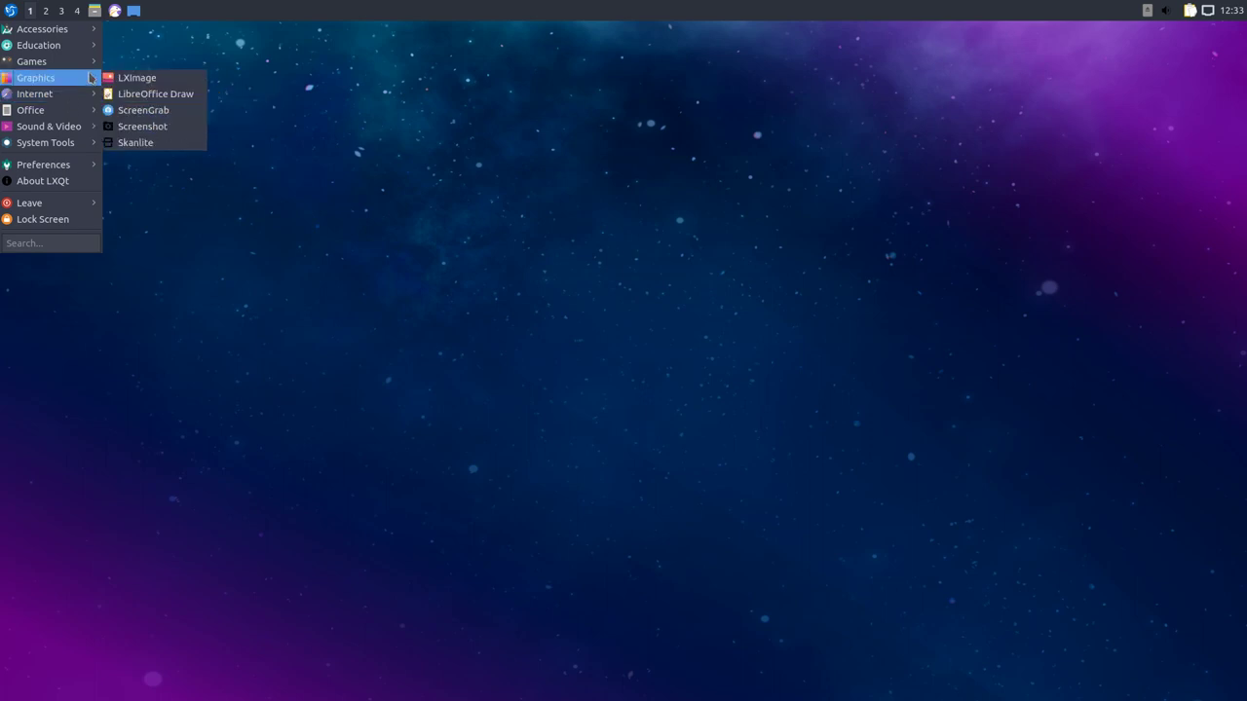
{"action": "mouse_move", "coordinate": [76, 37]}
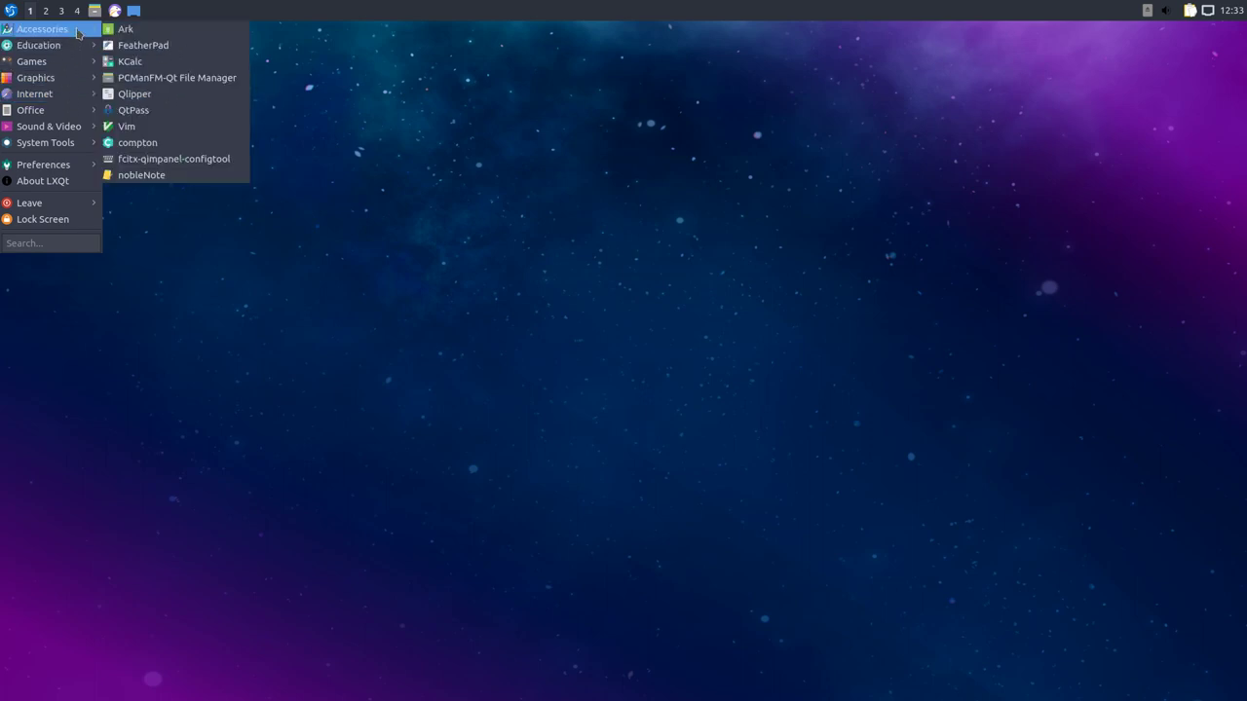
{"action": "key", "text": "super"}
{"action": "key", "text": "super"}
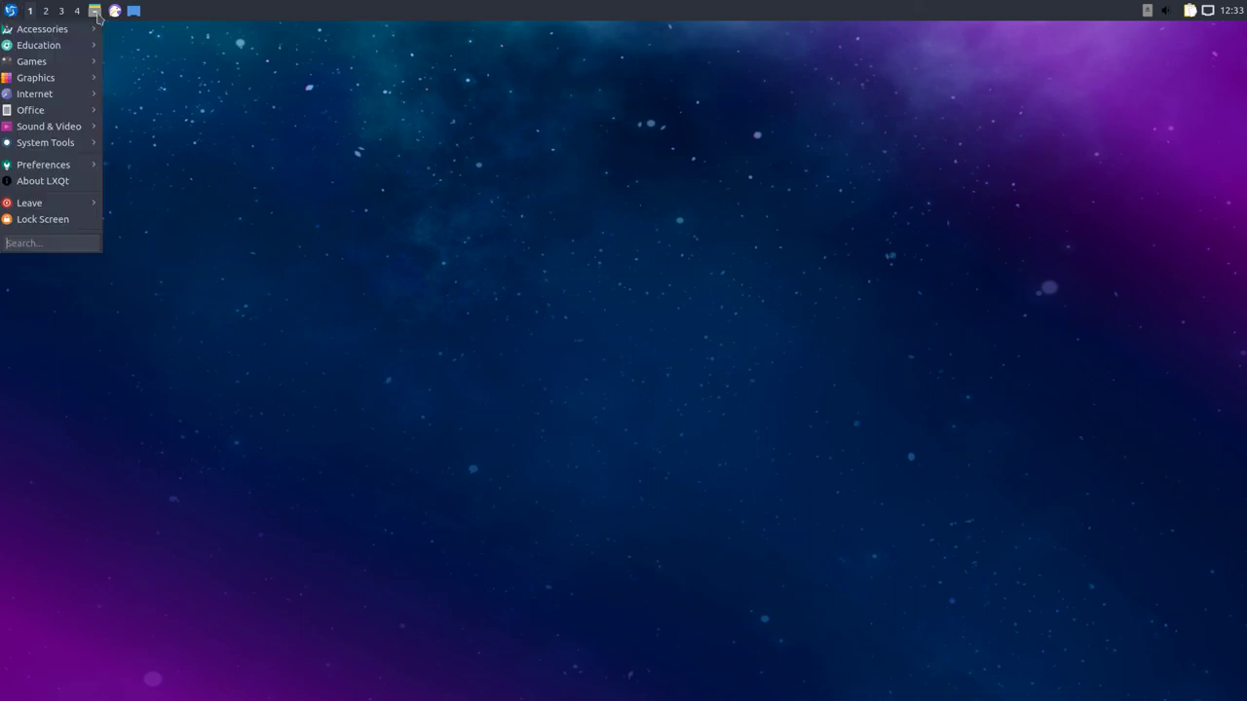
Launch the file manager, the K3b disc burner and VLC media player, leaving all of them open together.
{"action": "left_click", "coordinate": [95, 11]}
{"action": "key", "text": "super"}
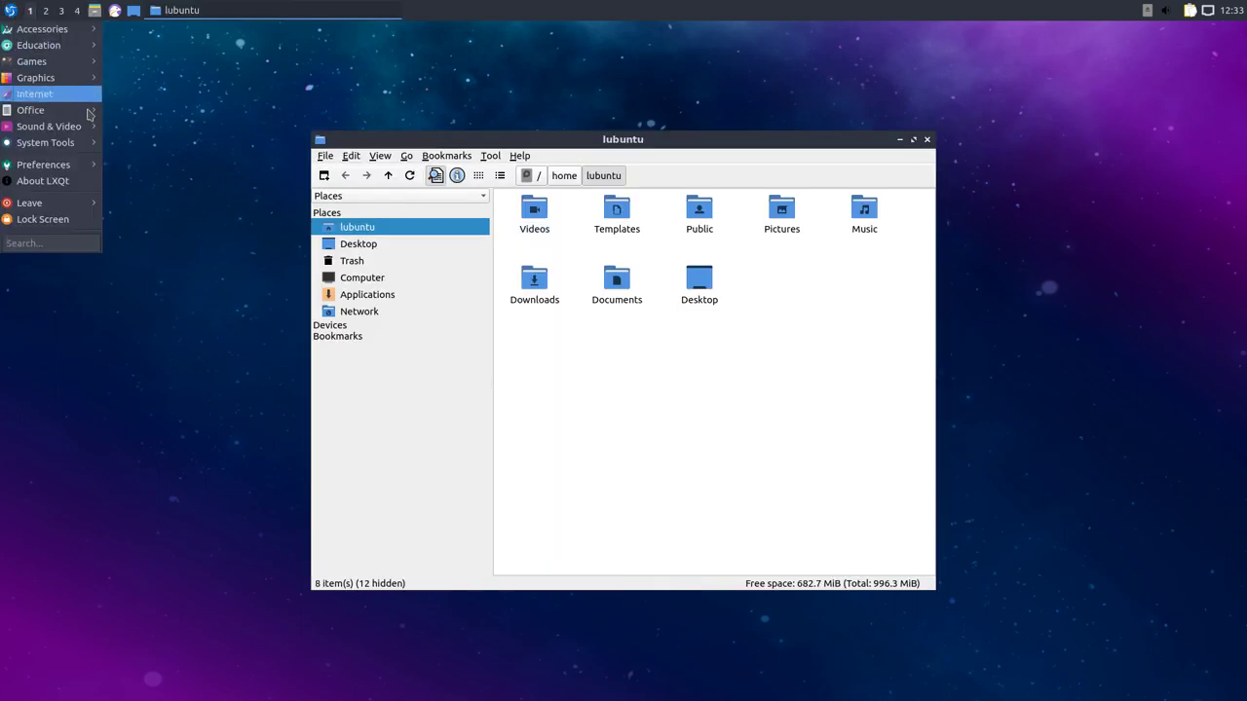
{"action": "left_click", "coordinate": [120, 128]}
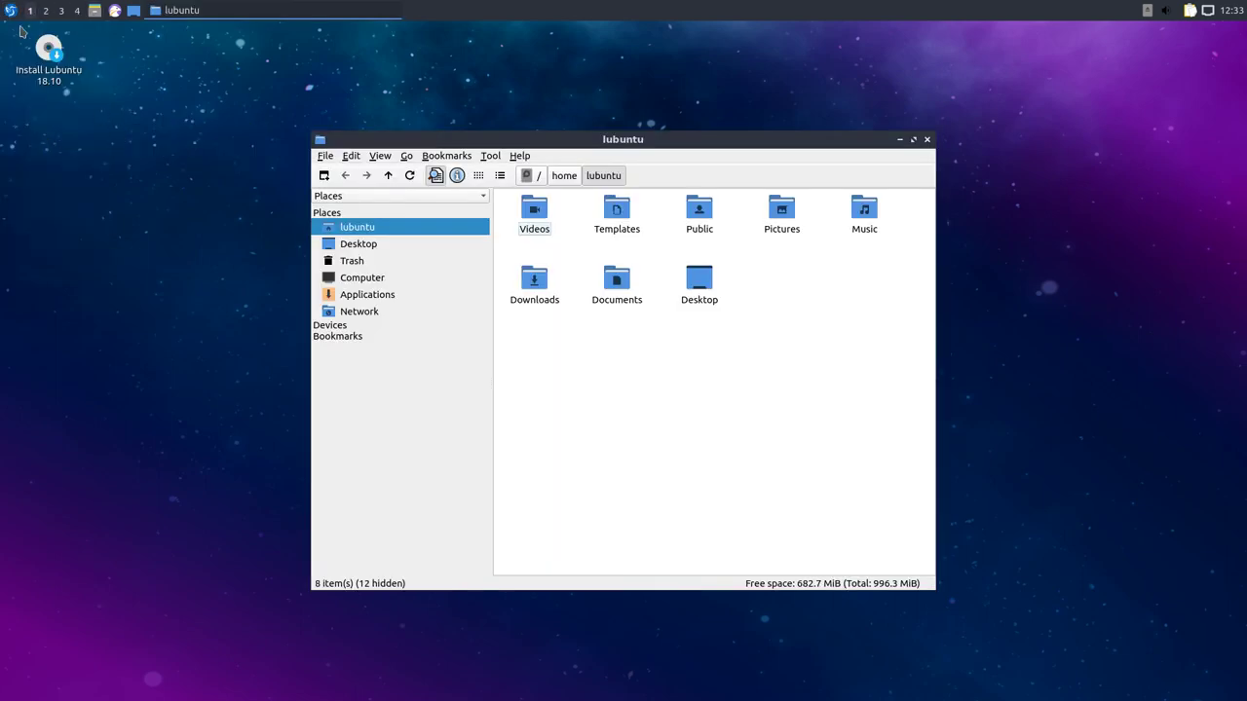
{"action": "key", "text": "super"}
{"action": "mouse_move", "coordinate": [89, 128]}
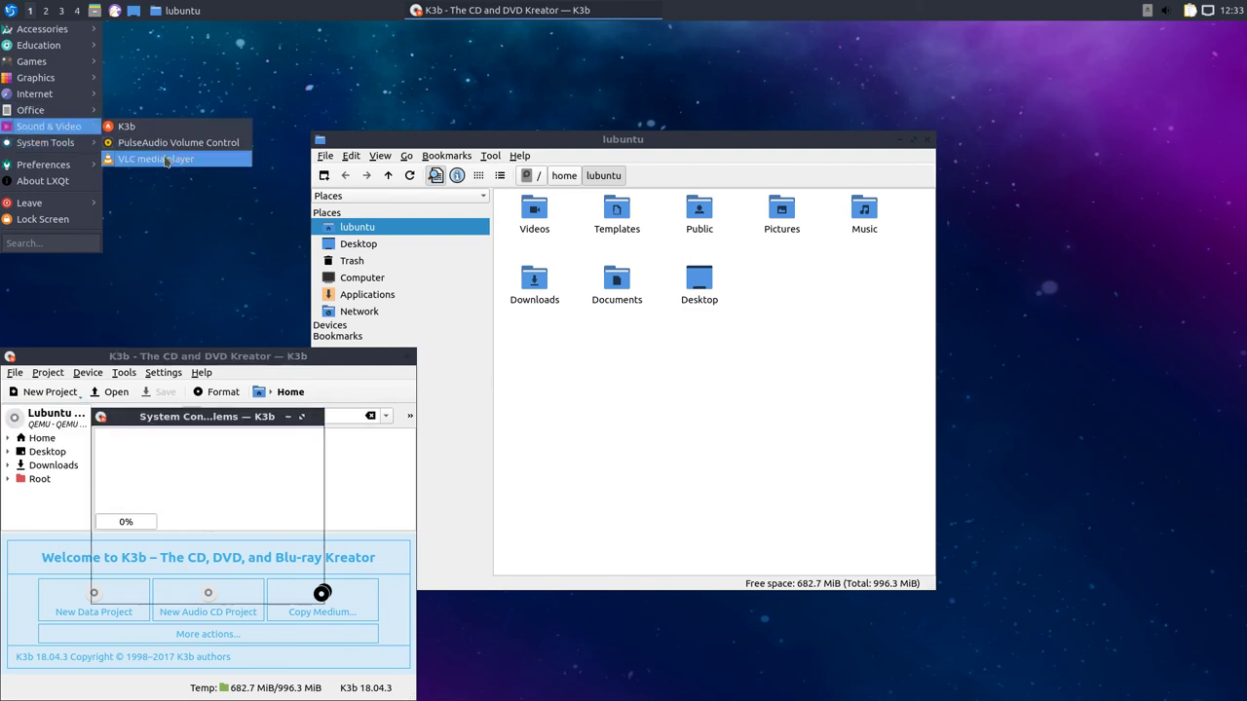
{"action": "left_click", "coordinate": [172, 158]}
Launch Htop and the Muon Package Manager from the System Tools category alongside the open windows.
{"action": "key", "text": "super"}
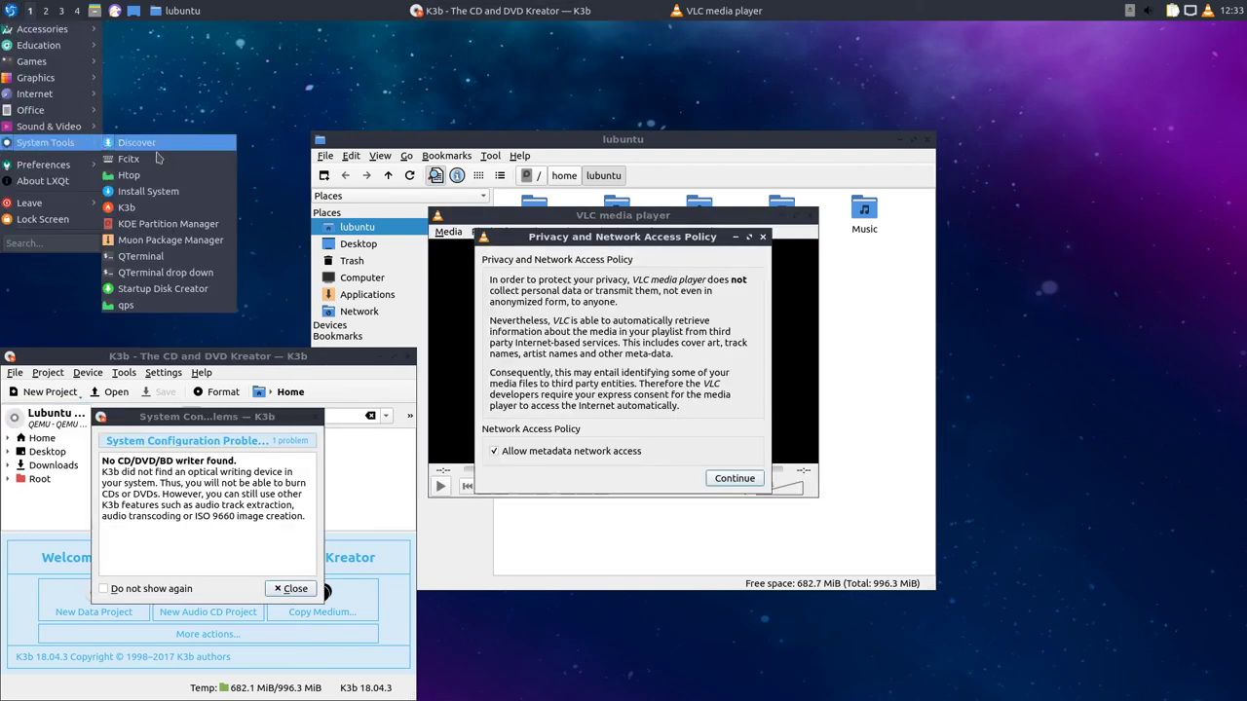
{"action": "left_click", "coordinate": [166, 176]}
{"action": "key", "text": "super"}
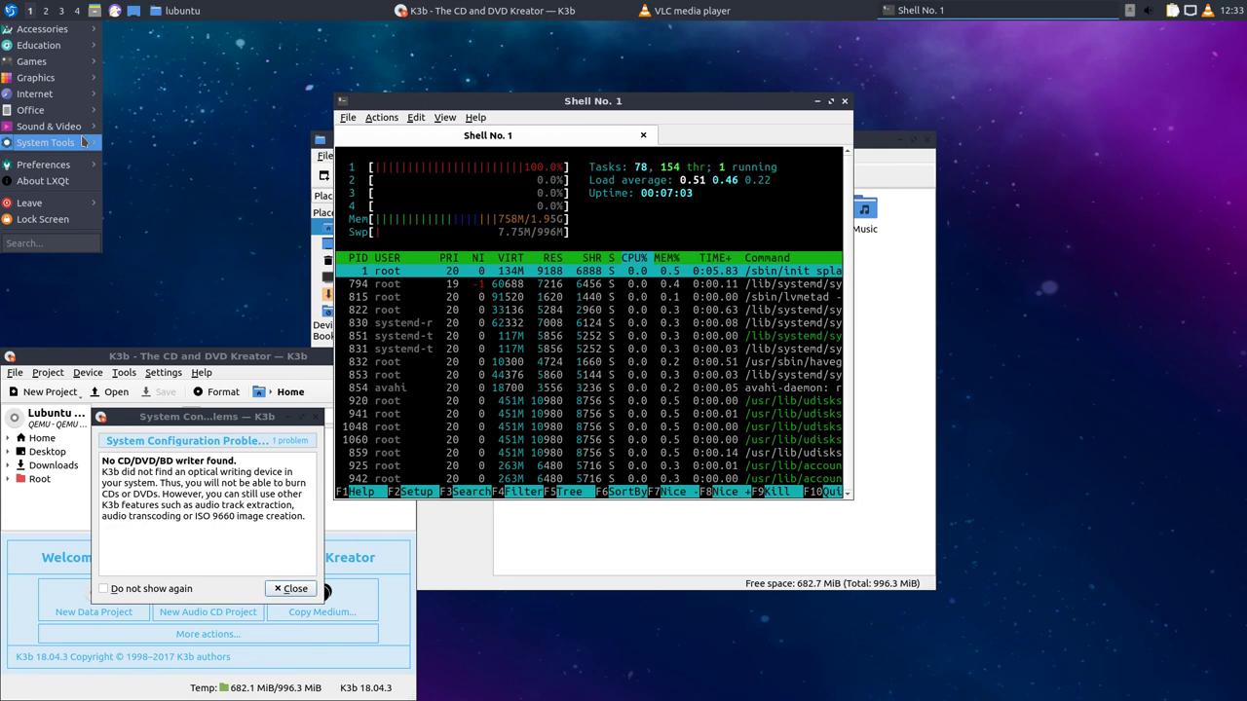
{"action": "mouse_move", "coordinate": [89, 143]}
{"action": "left_click", "coordinate": [171, 240]}
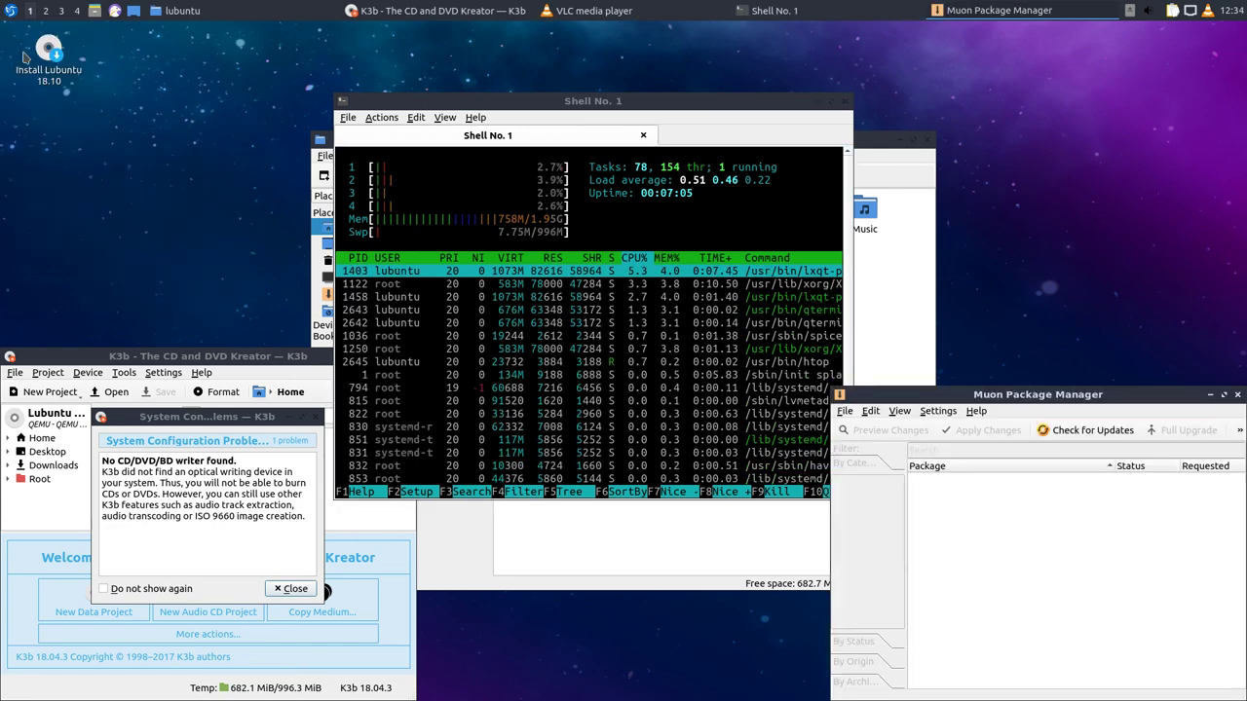
Launch the Falkon browser from the Internet category to view its start page, and close it.
{"action": "key", "text": "super"}
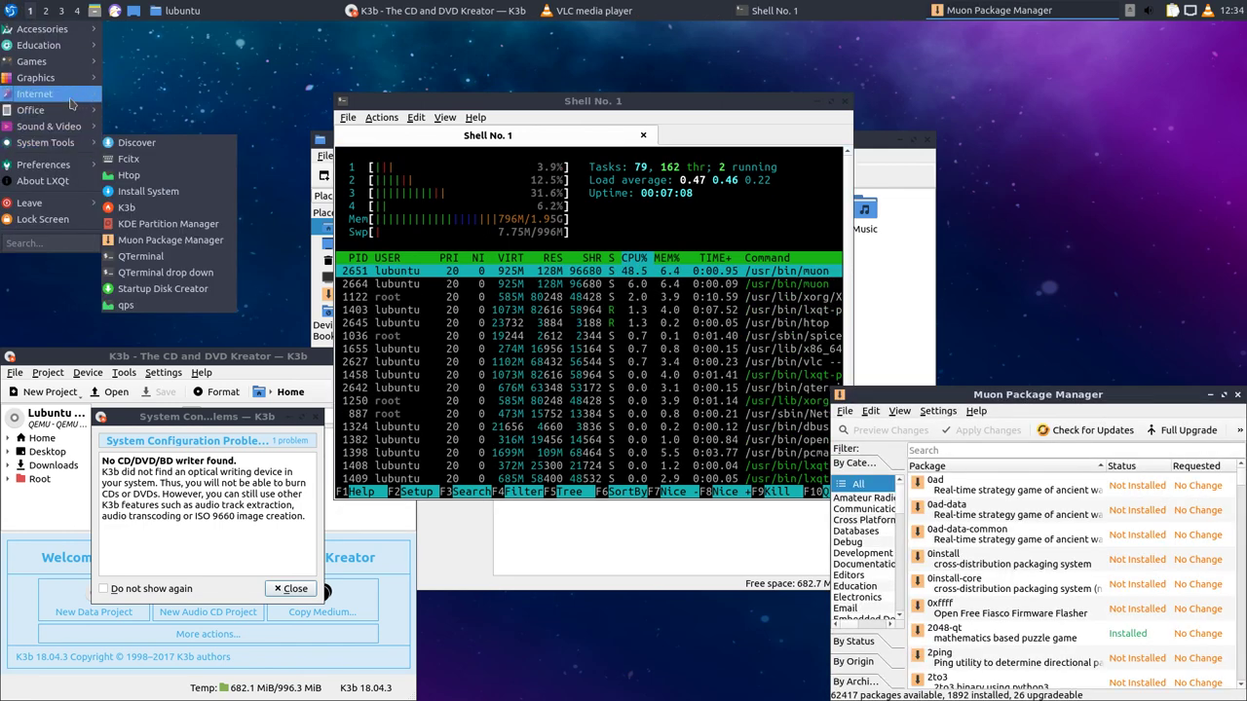
{"action": "left_click", "coordinate": [179, 98]}
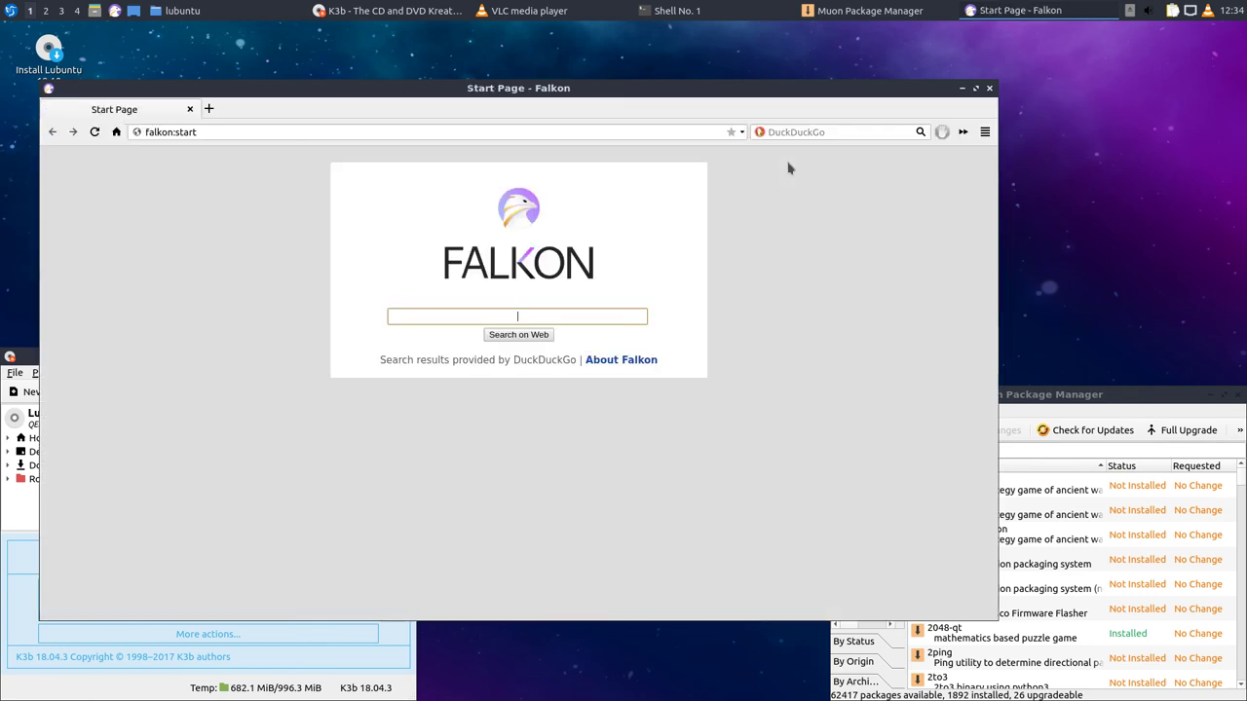
{"action": "left_click", "coordinate": [989, 89]}
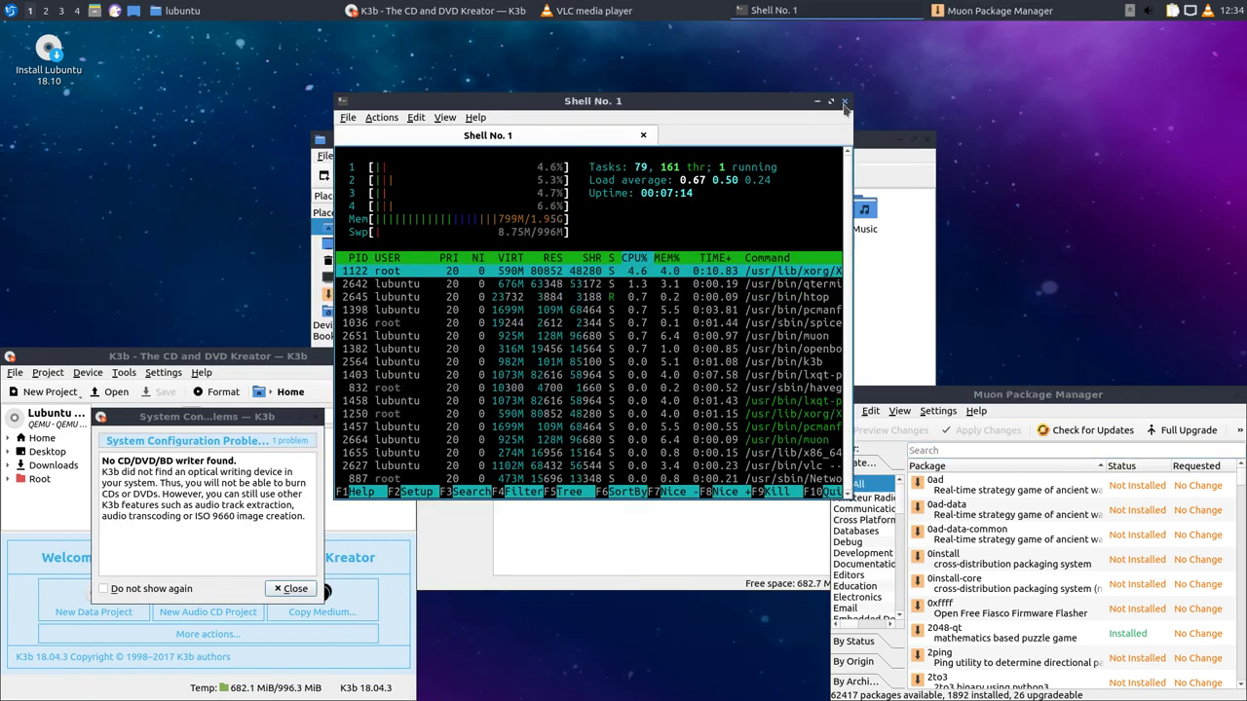
Close the Htop terminal, then accept VLC's privacy policy with metadata network access allowed and close VLC.
{"action": "left_click", "coordinate": [921, 144]}
{"action": "left_click", "coordinate": [581, 304]}
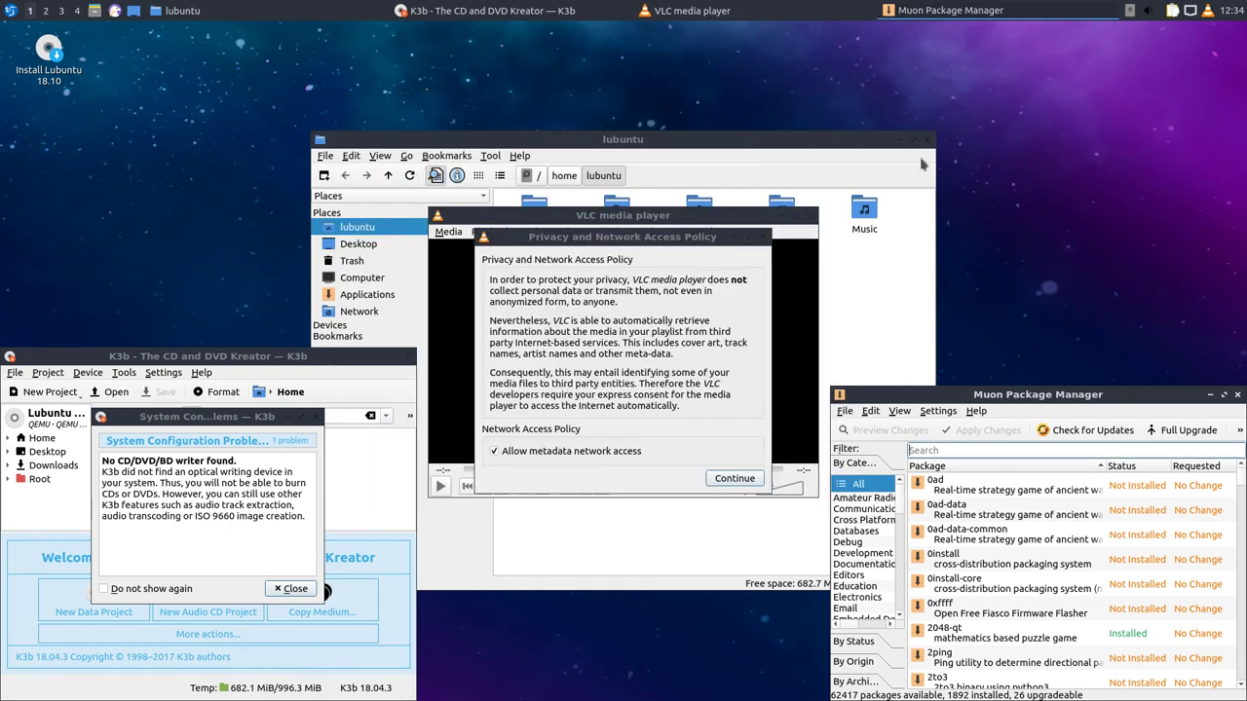
{"action": "left_click", "coordinate": [733, 482]}
{"action": "left_click", "coordinate": [811, 215]}
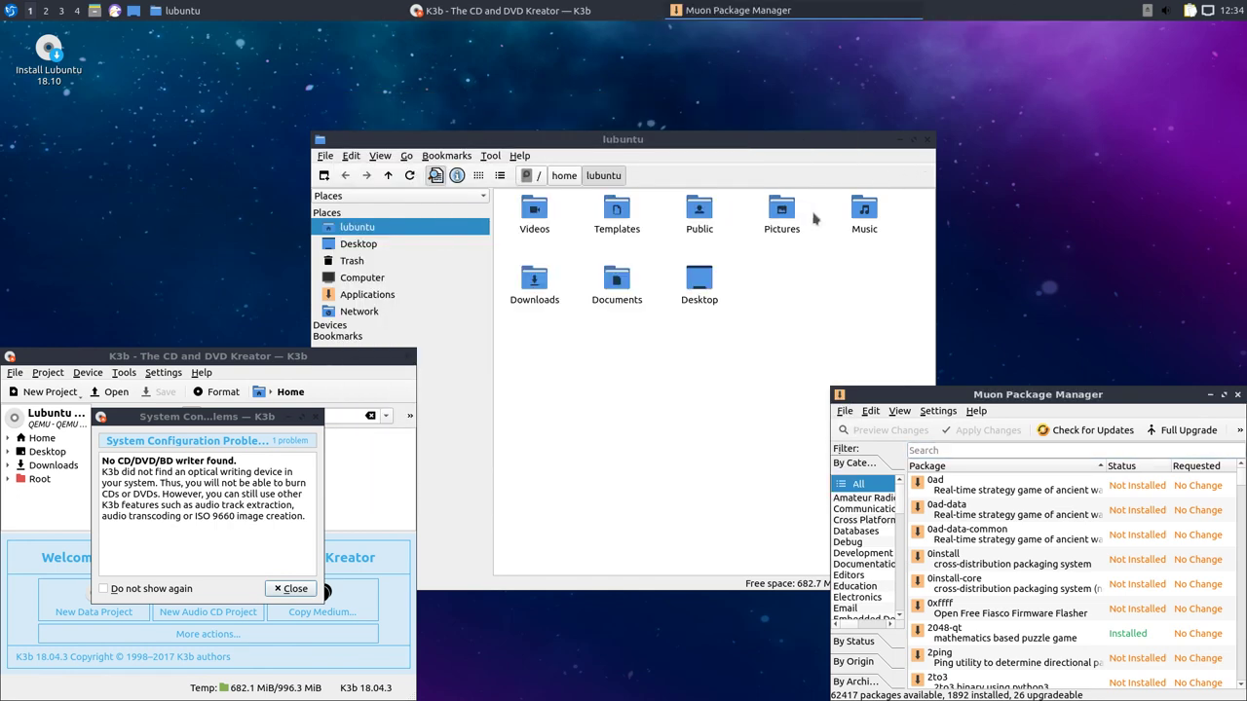
Close the remaining file manager, Muon Package Manager and K3b windows, dismissing K3b's system configuration notice.
{"action": "left_click", "coordinate": [927, 140]}
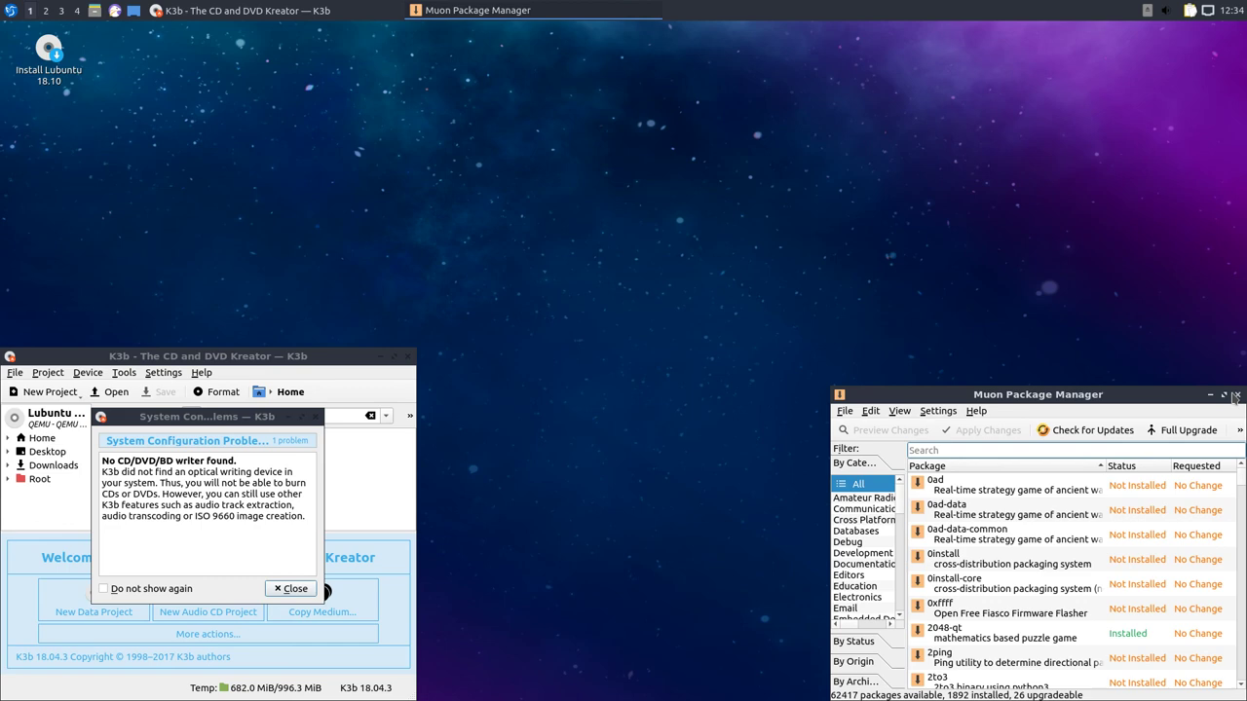
{"action": "left_click", "coordinate": [1237, 394]}
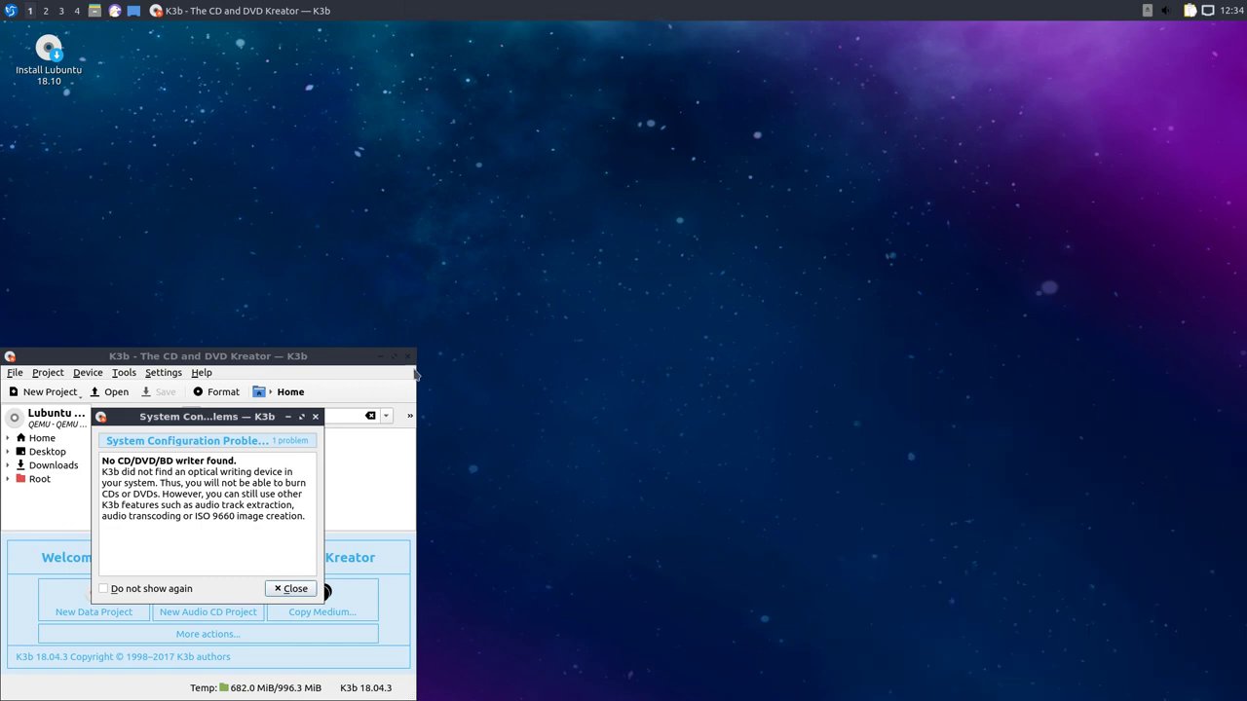
{"action": "left_click", "coordinate": [298, 589]}
{"action": "left_click", "coordinate": [407, 357]}
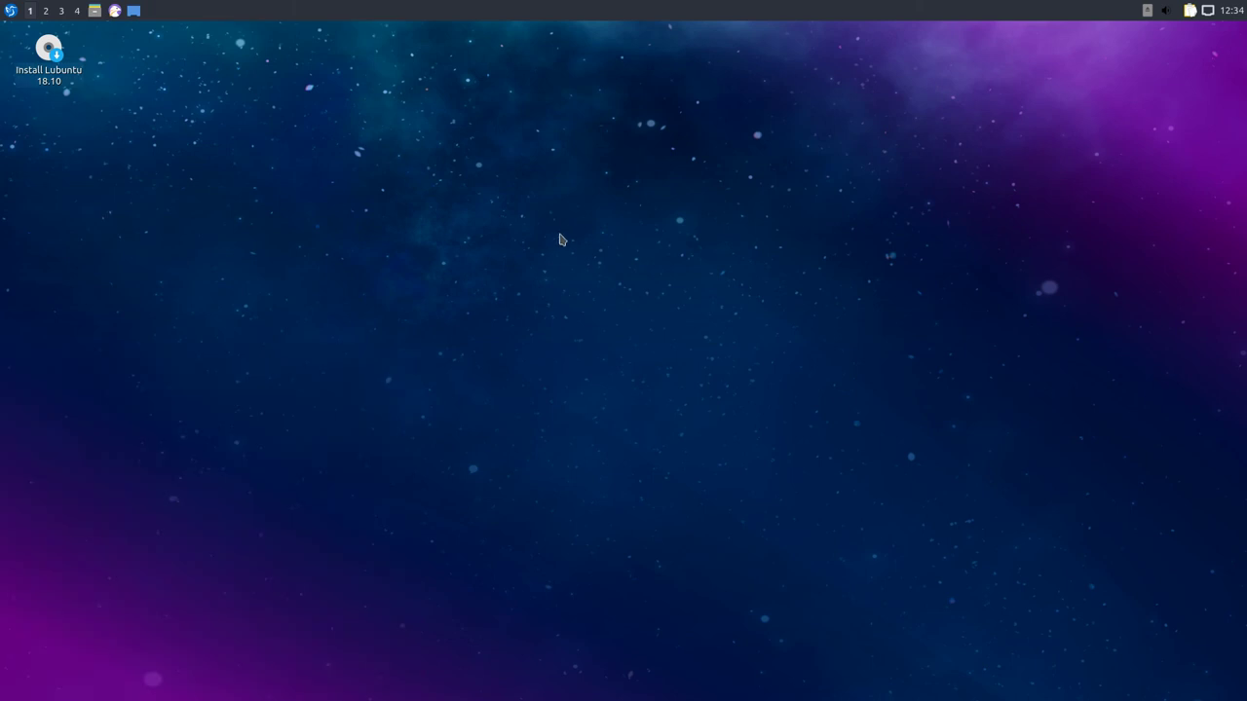